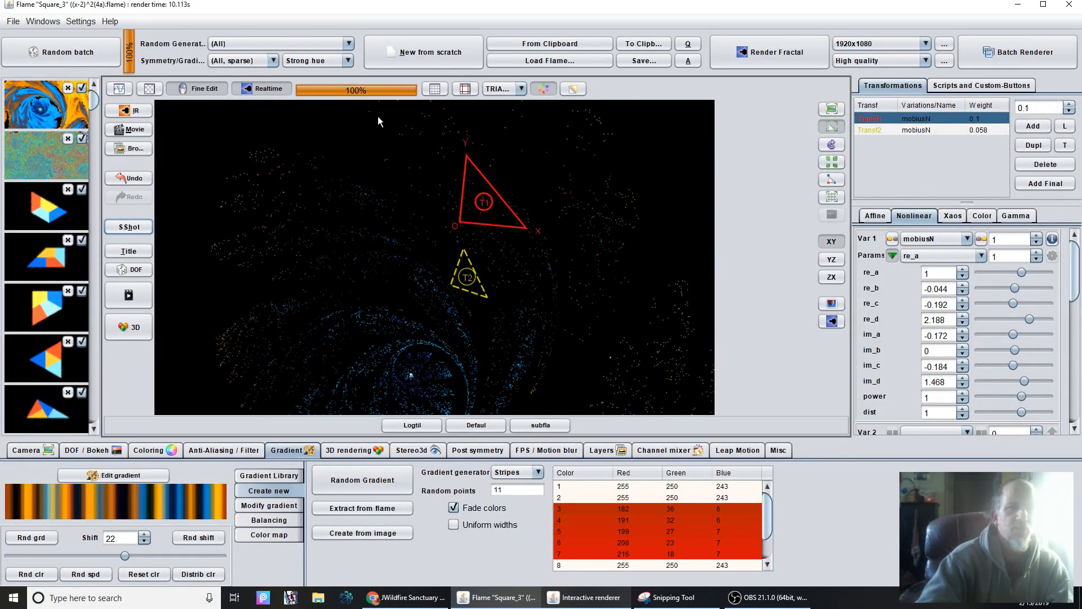
Adjust the first transform's triangle by shifting it slightly, rotating it a little clockwise and fine-tuning its size to reshape the spiral flame.
scroll(443, 239, up, 5)
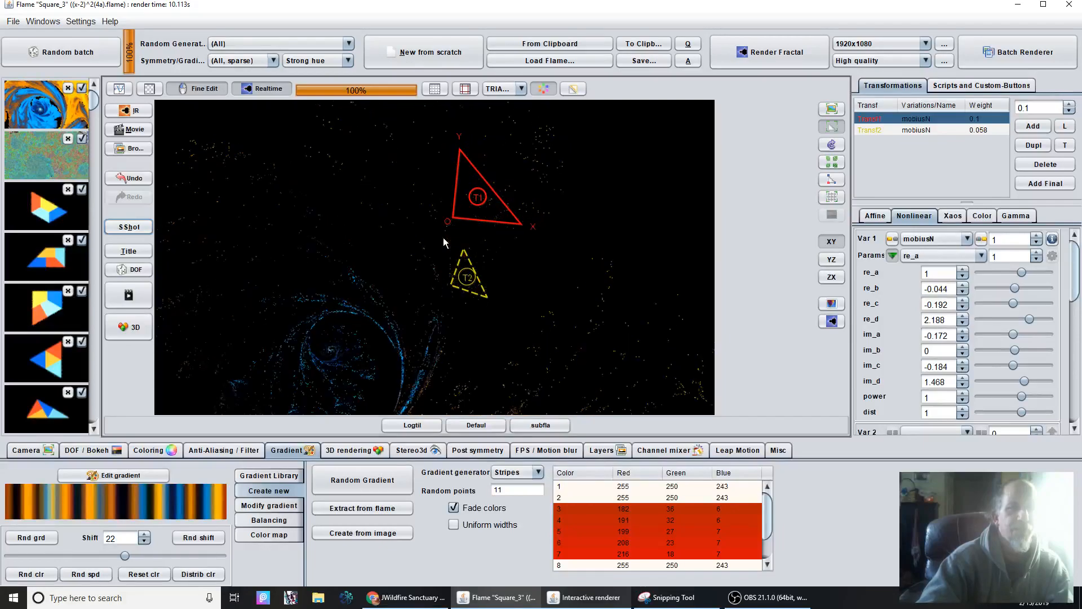
scroll(479, 271, up, 3)
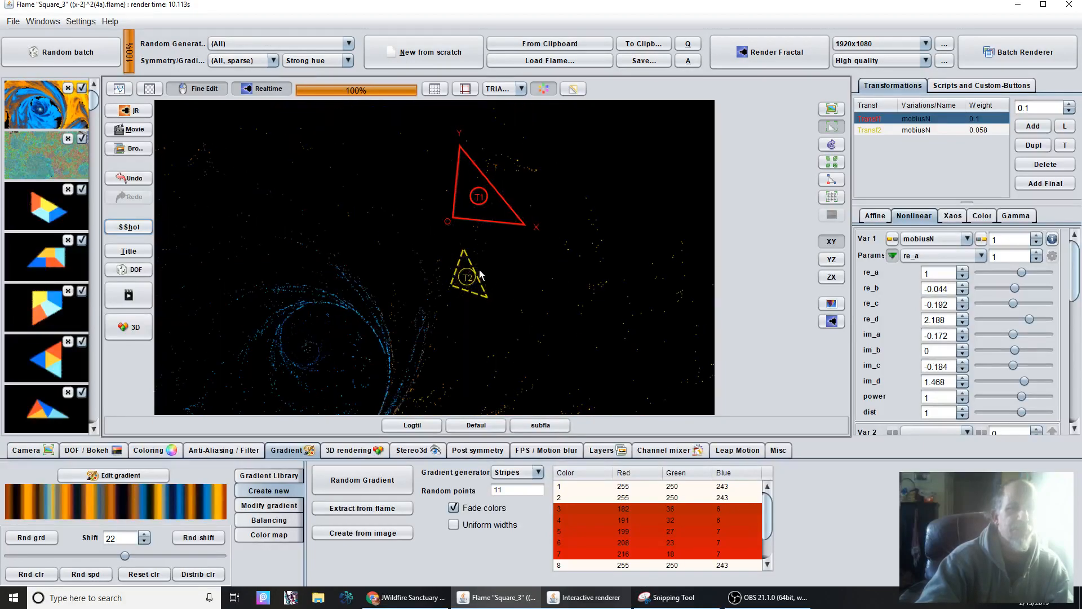
drag(458, 276, 225, 268)
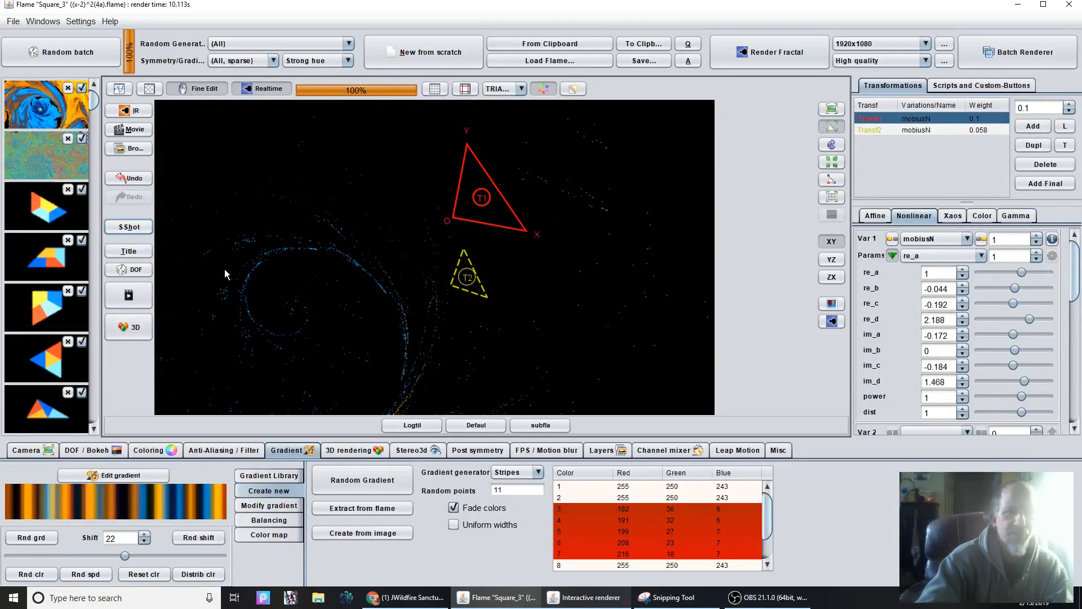
scroll(449, 231, up, 1)
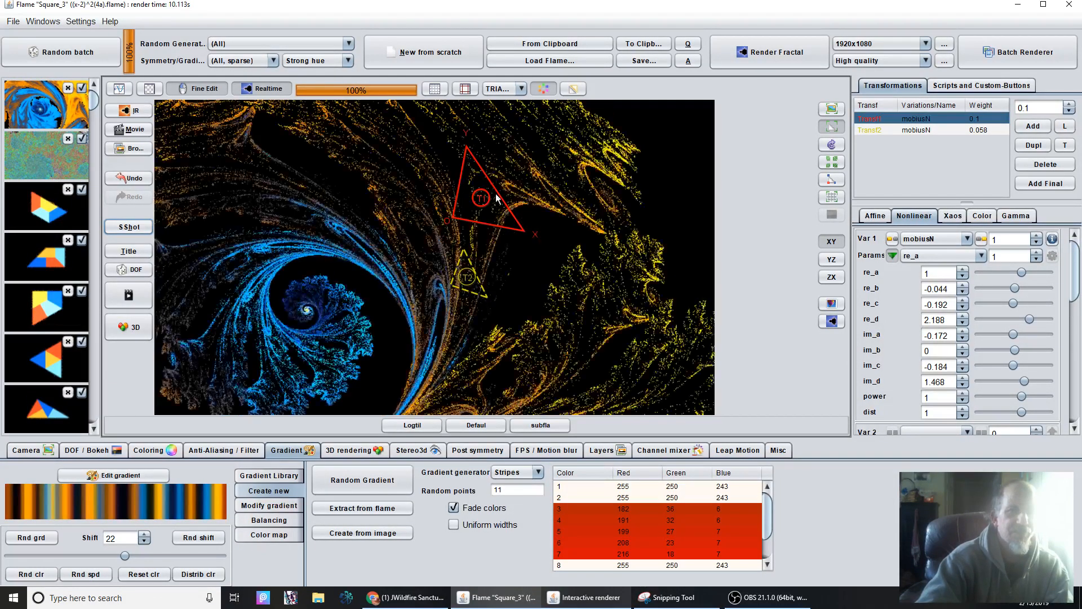
scroll(489, 226, up, 1)
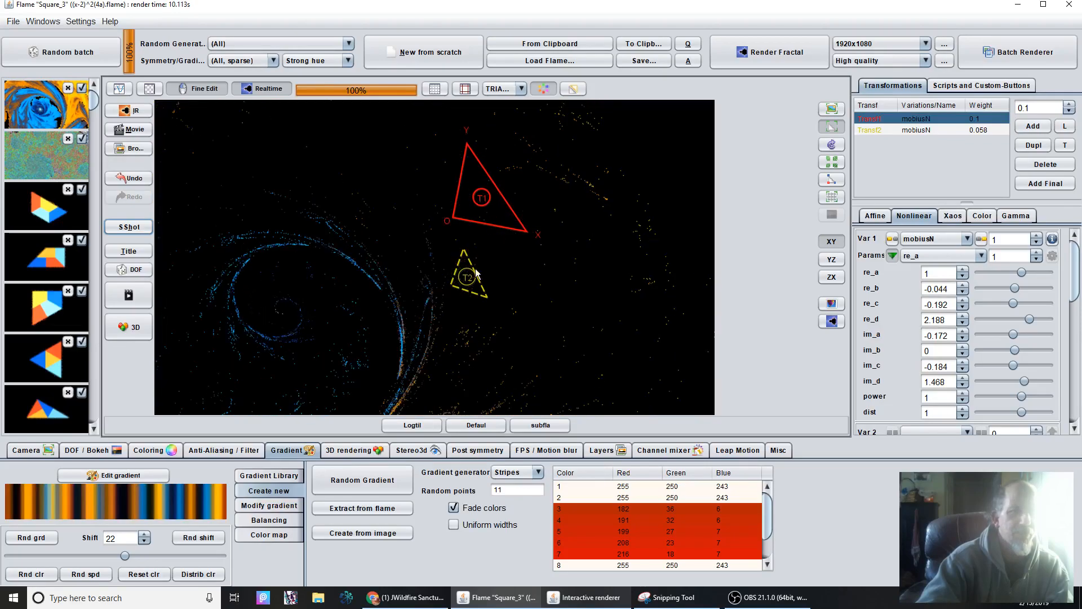
Switch to Chrome and look through the flower fractal posts in the JWildfire Sanctuary Facebook group.
click(410, 598)
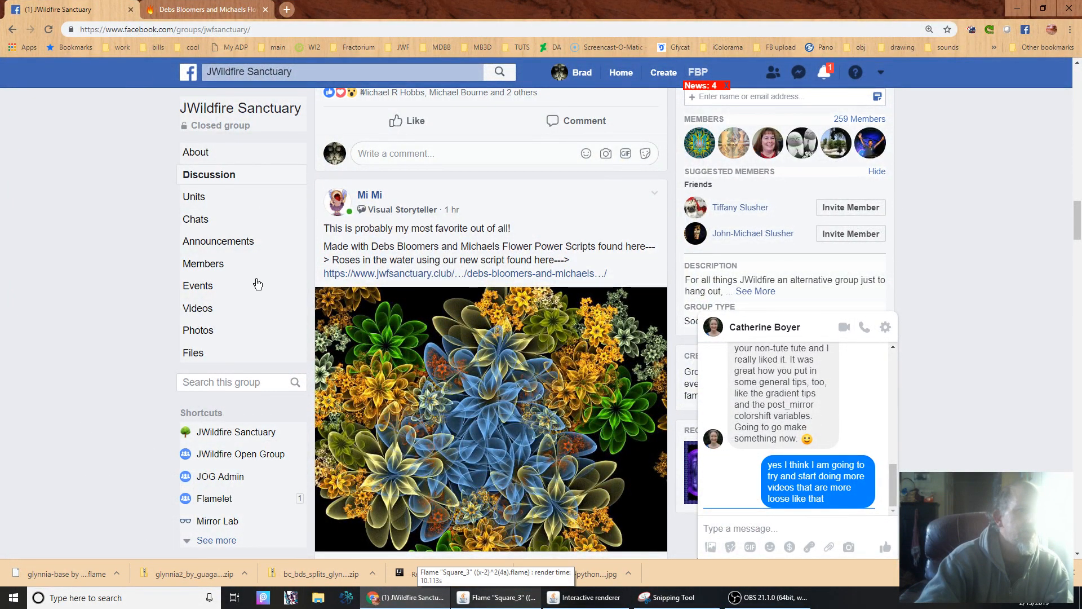
scroll(510, 321, down, 10)
scroll(496, 324, down, 3)
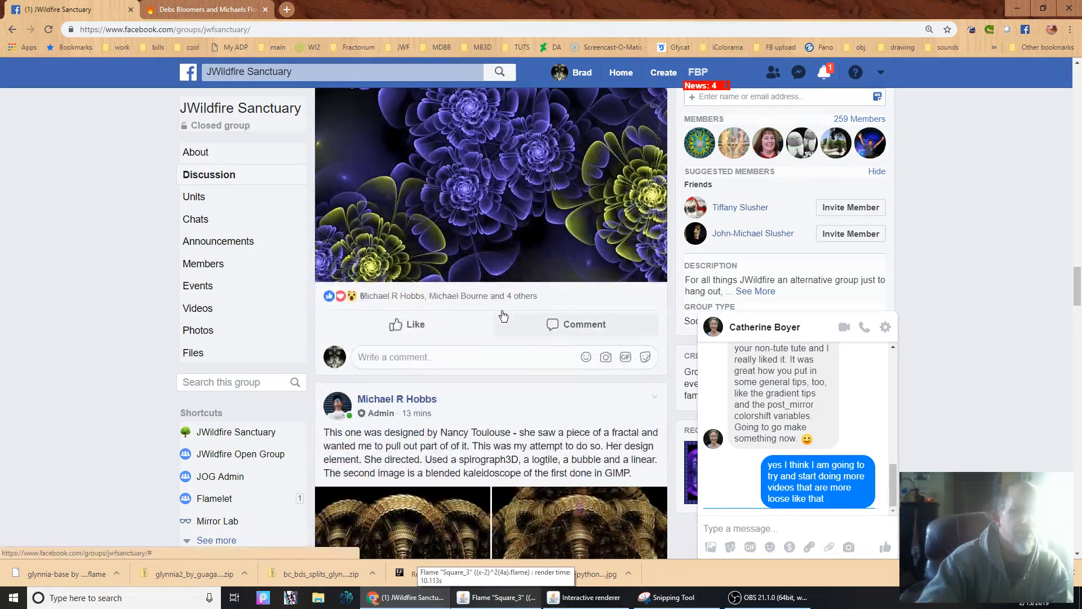
scroll(496, 324, up, 7)
scroll(496, 322, up, 12)
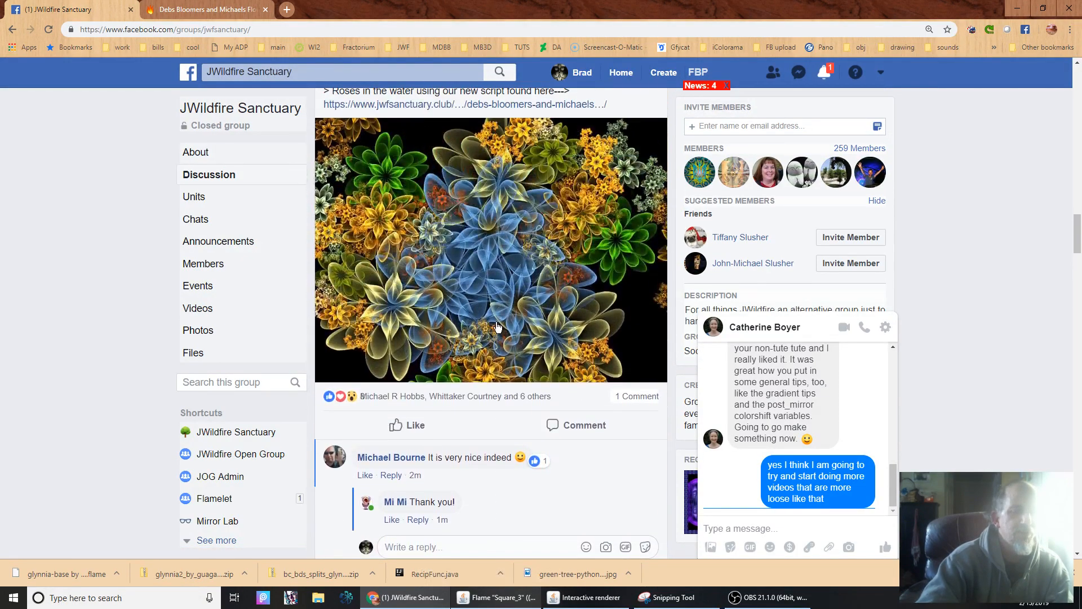
scroll(488, 314, down, 3)
scroll(486, 314, down, 3)
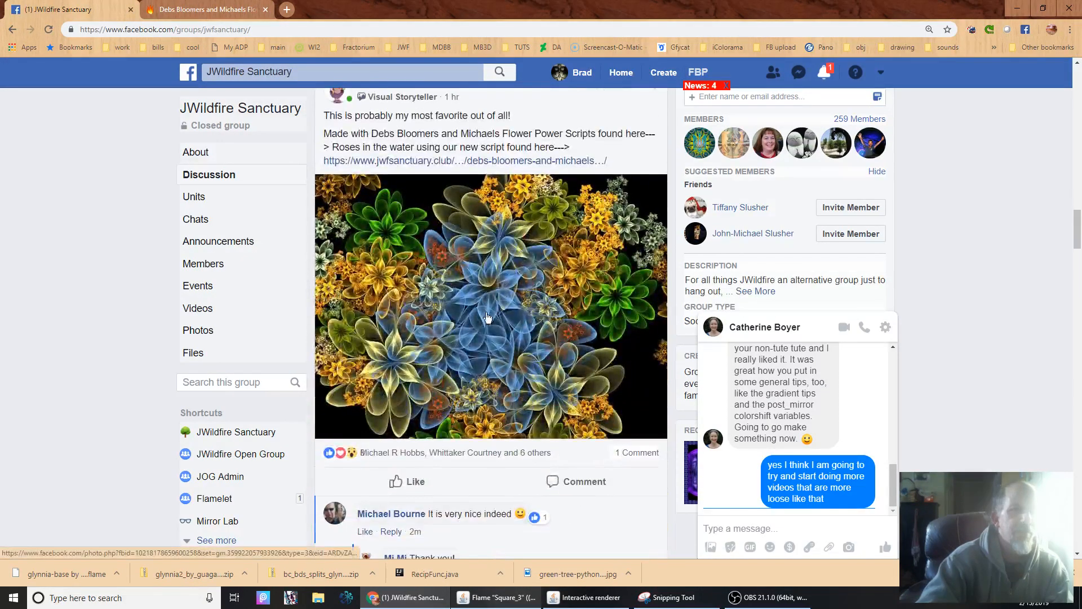
scroll(487, 315, up, 4)
scroll(487, 316, down, 2)
scroll(487, 316, down, 1)
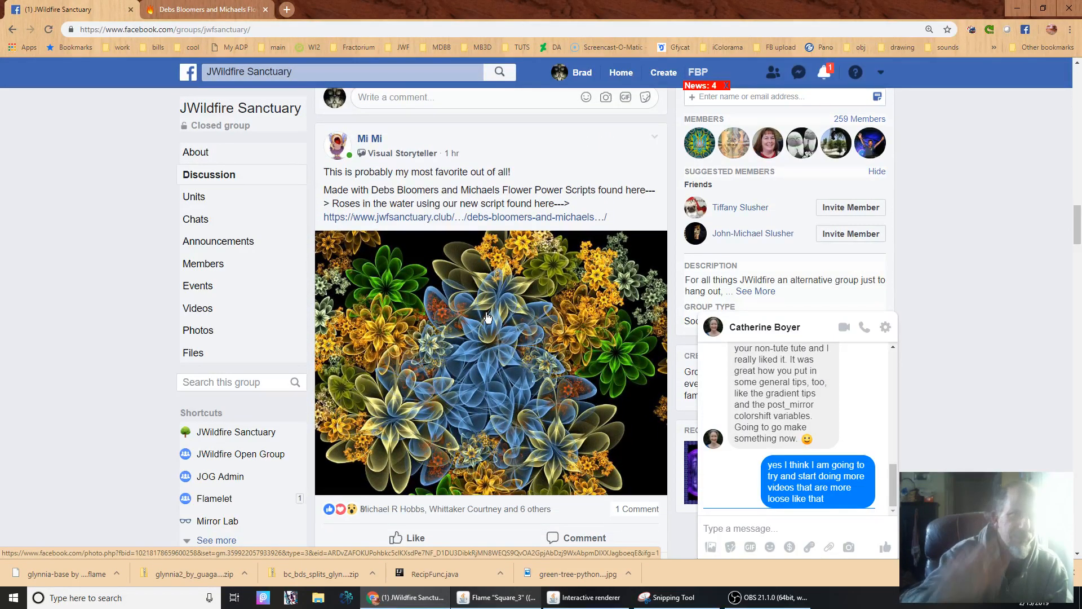
Open the Debs Bloomers and Michaels Flower Power download page and examine its preview images and file details.
click(211, 10)
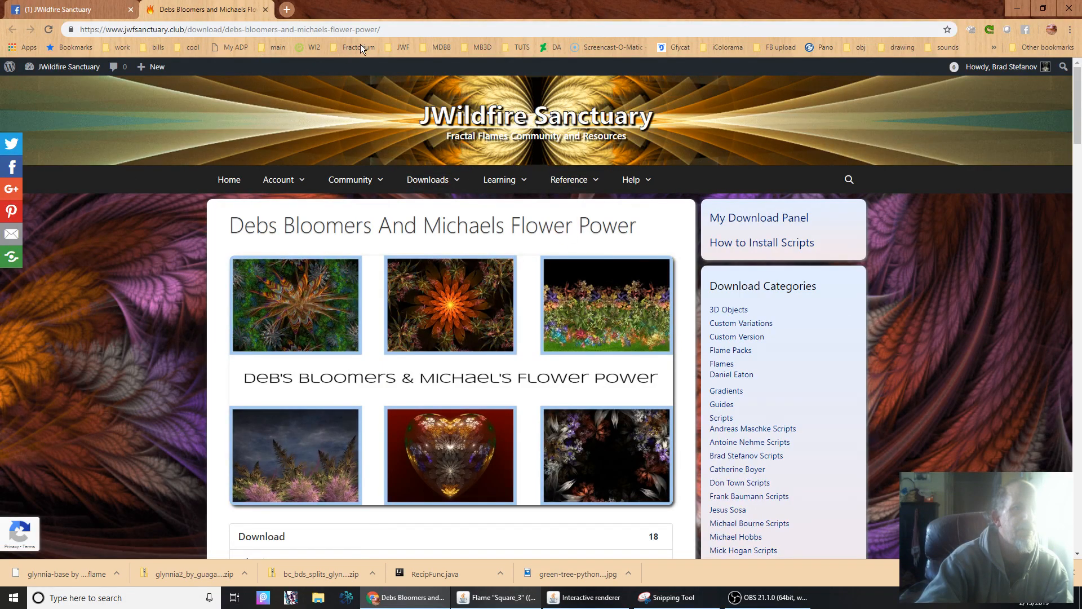
click(414, 29)
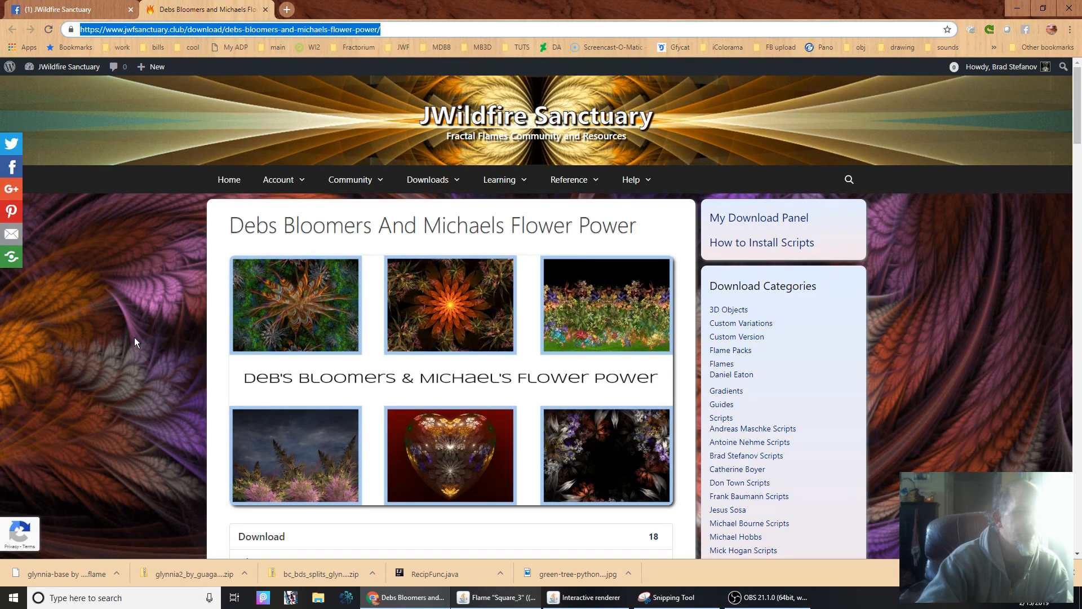
scroll(134, 338, down, 6)
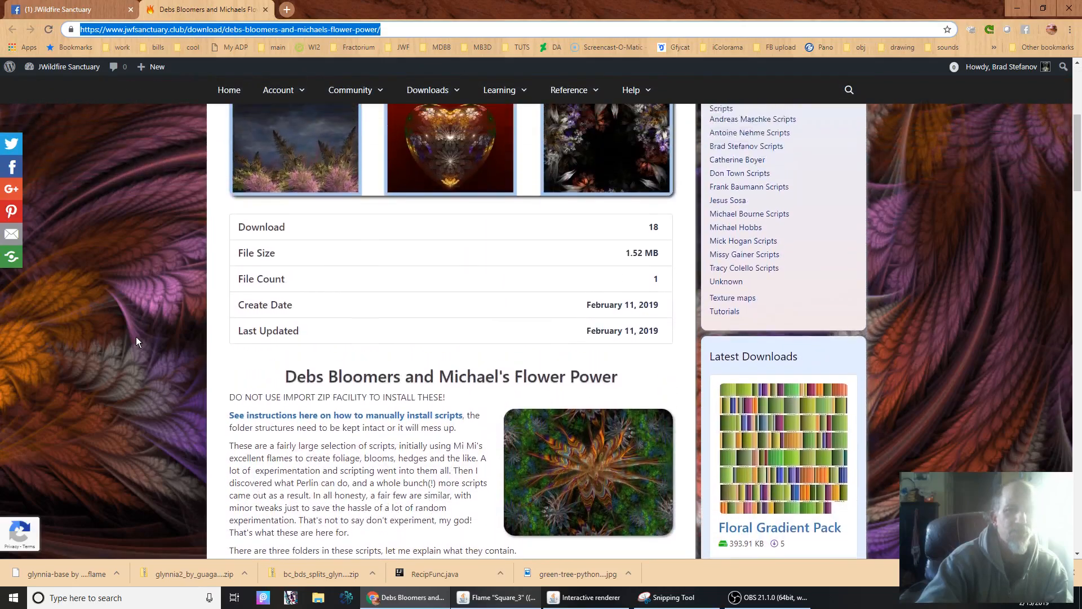
scroll(136, 336, up, 5)
scroll(141, 336, down, 2)
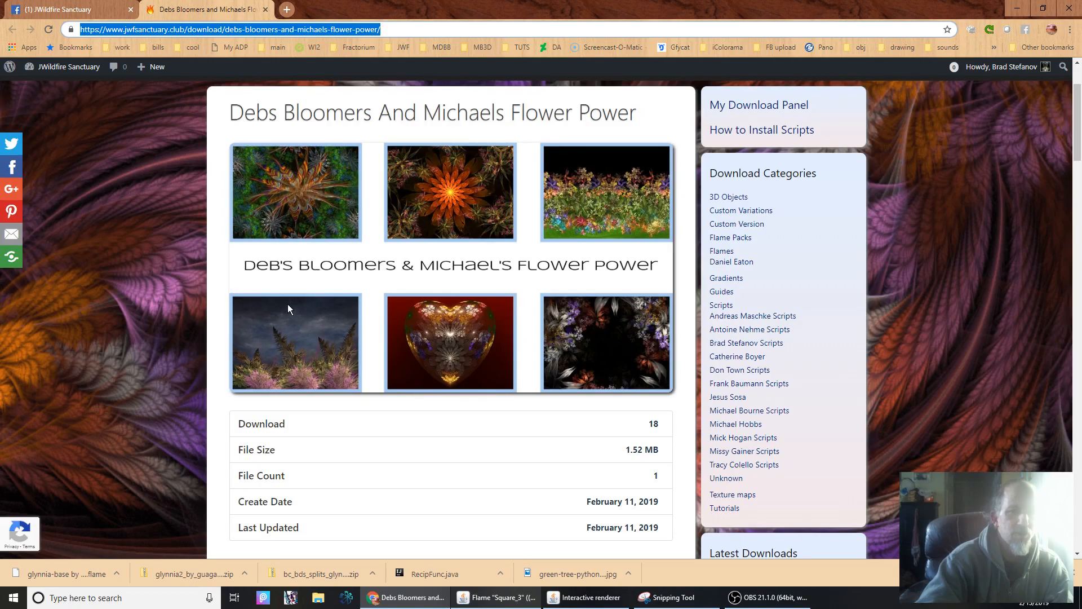
scroll(296, 347, down, 6)
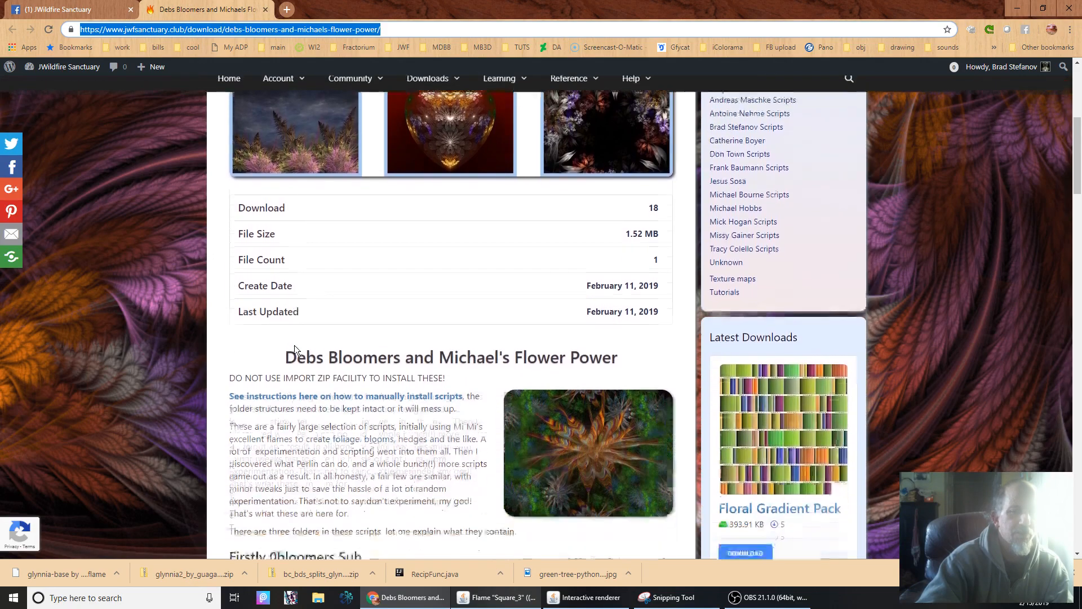
scroll(295, 346, up, 6)
scroll(294, 346, up, 2)
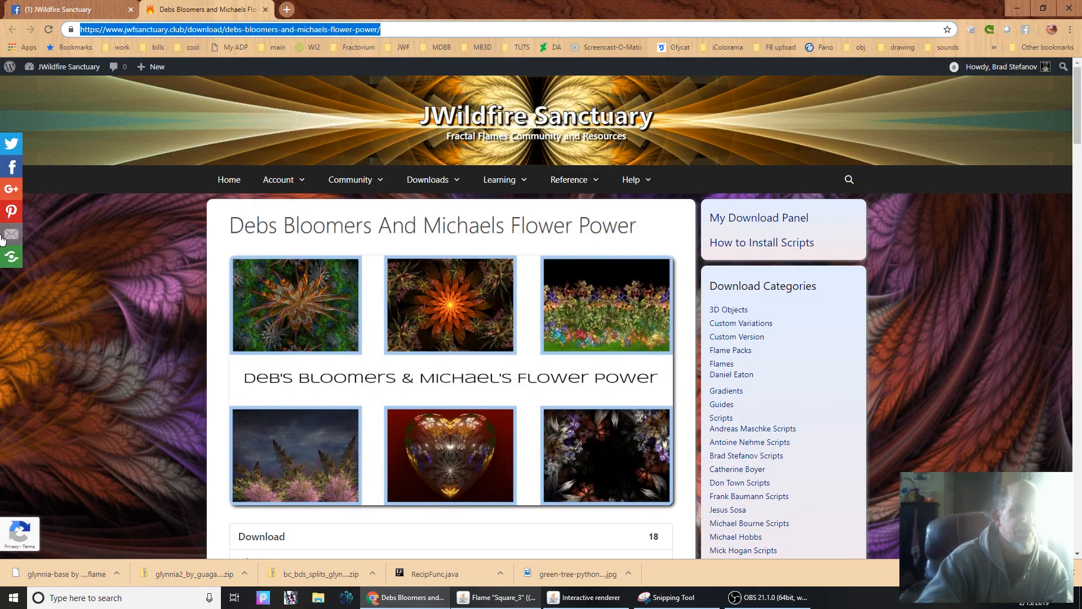
click(150, 366)
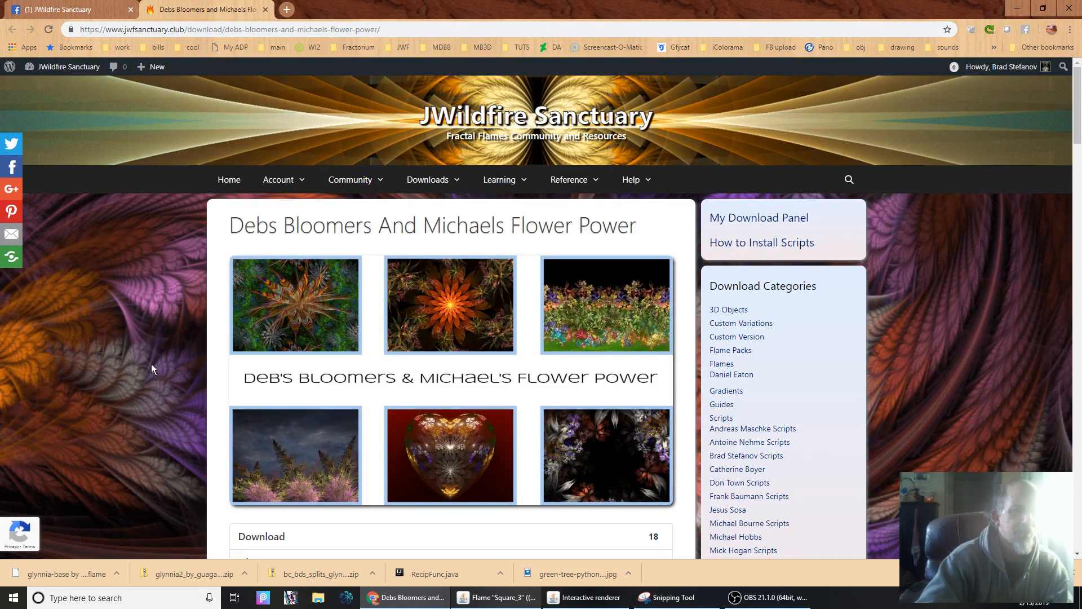
Read the script pack's description, including the manual installation note and the explanation of the 0bloomers Sub and 0Flower Generators folders.
scroll(151, 364, down, 6)
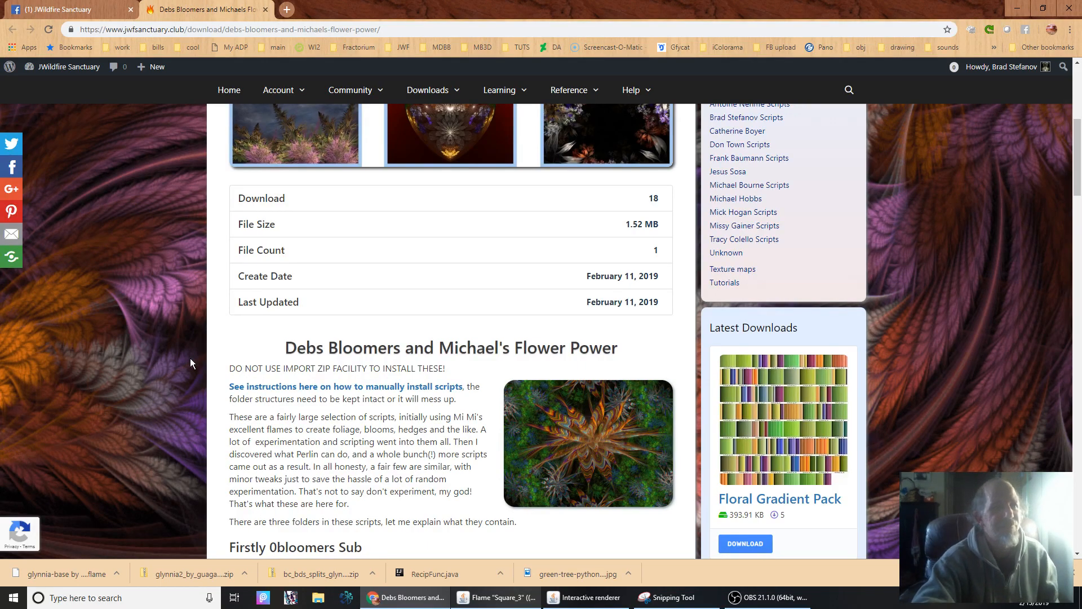
scroll(160, 361, up, 6)
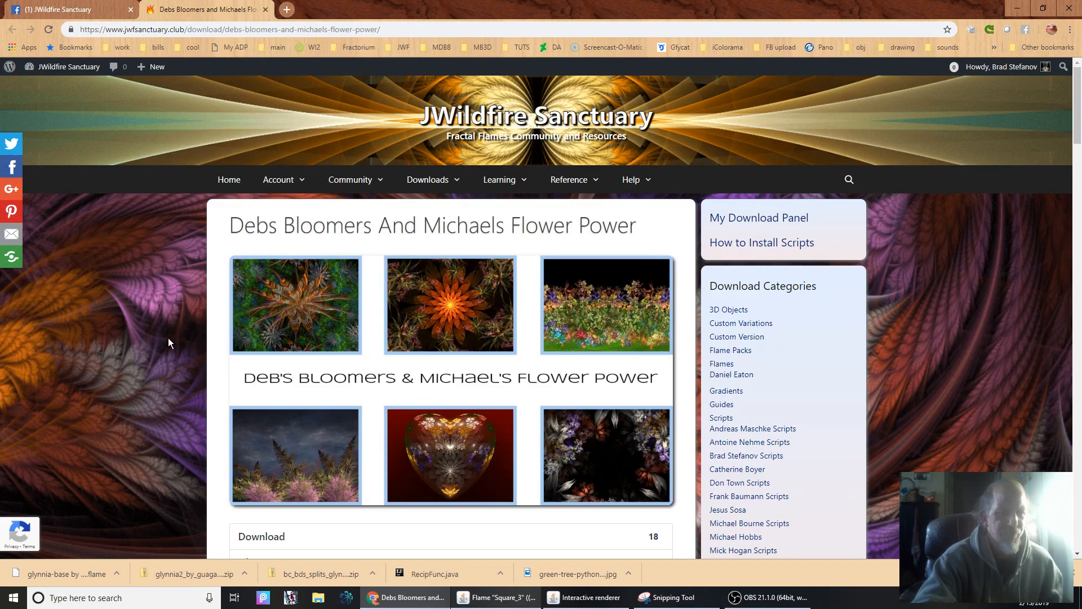
scroll(168, 339, down, 8)
scroll(168, 342, down, 2)
scroll(168, 343, up, 7)
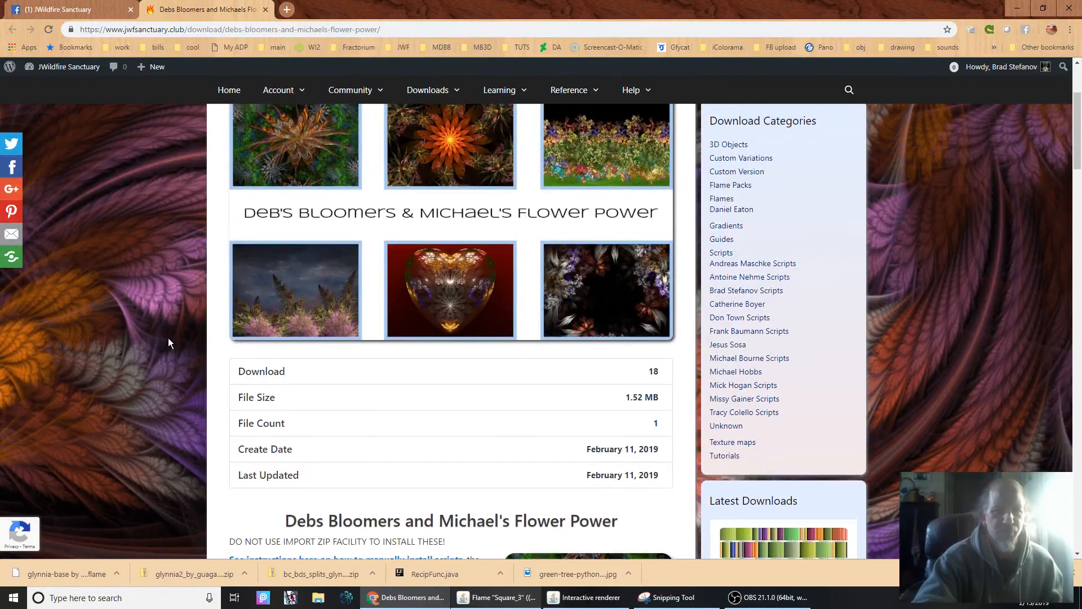
scroll(168, 342, up, 3)
scroll(168, 342, down, 7)
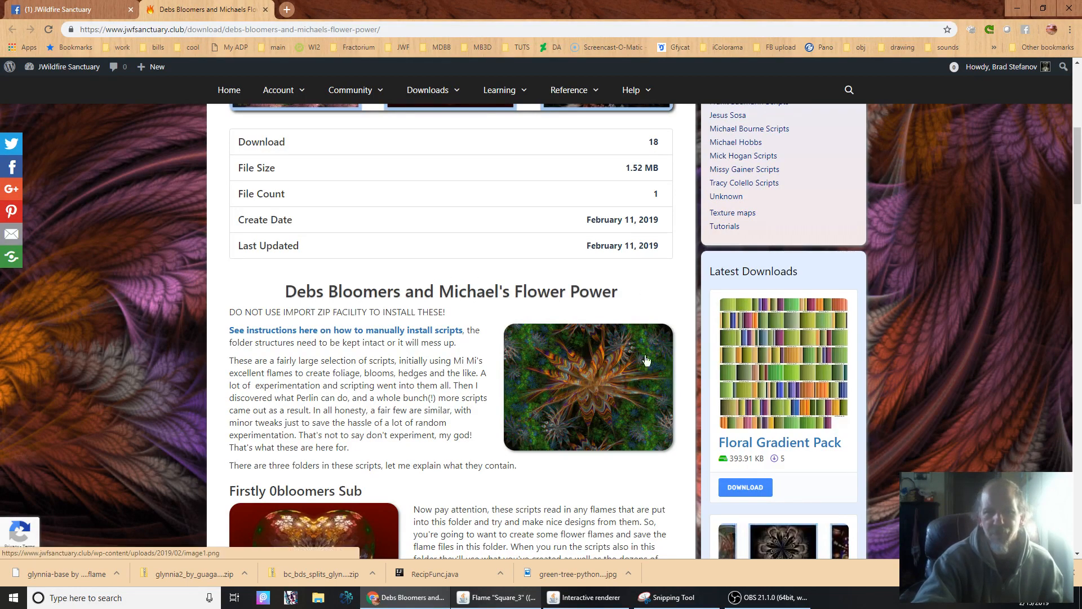
scroll(946, 345, down, 6)
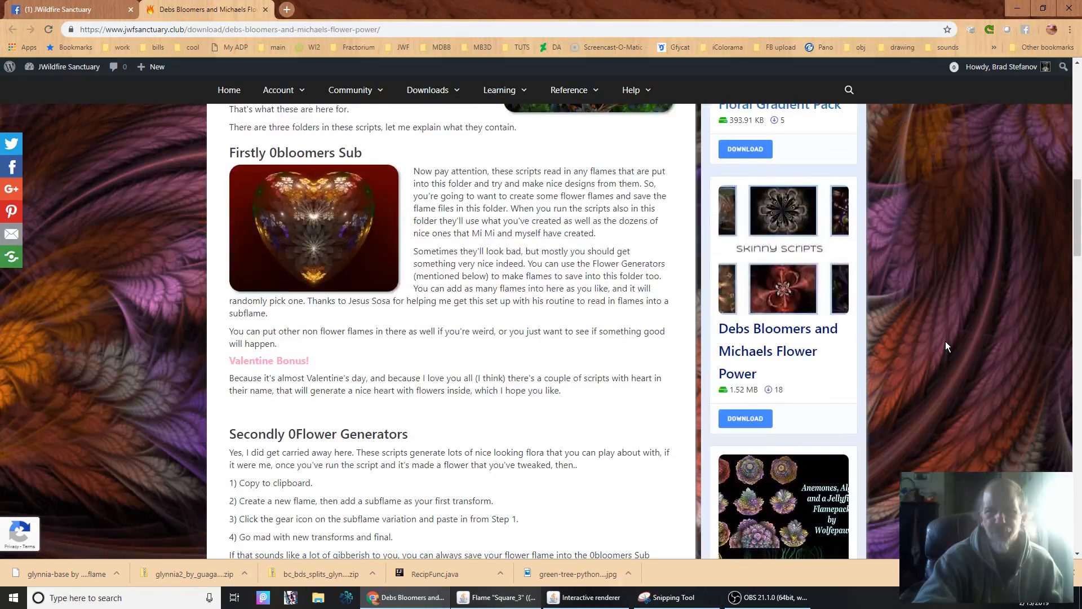
scroll(946, 346, up, 12)
scroll(945, 341, down, 5)
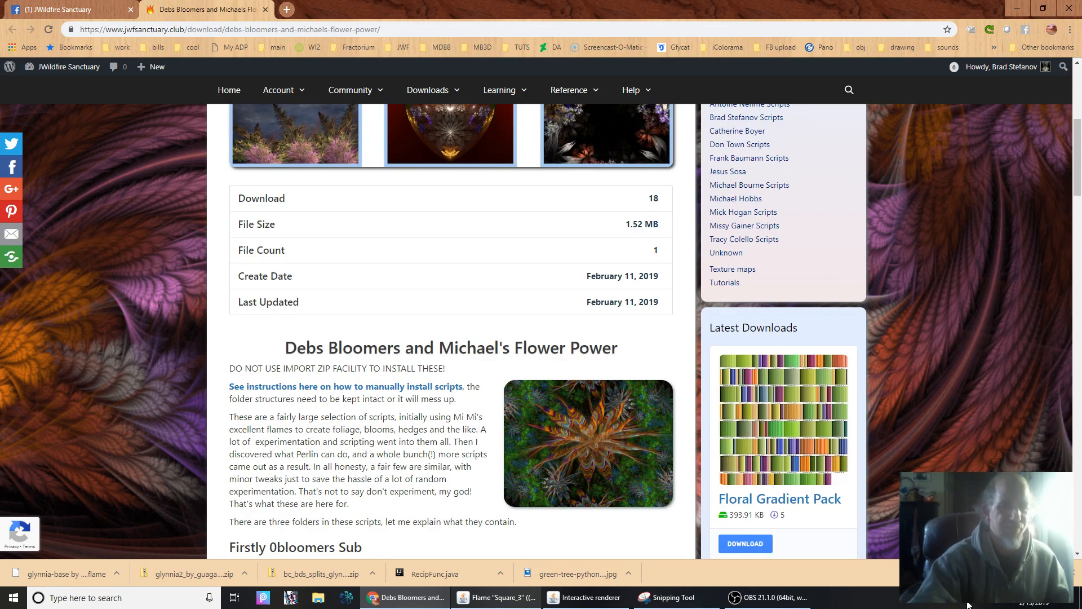
Switch back to JWildfire and load the four-colour snowflake-shaped flame with four mobiq transforms from the batch thumbnails.
click(496, 597)
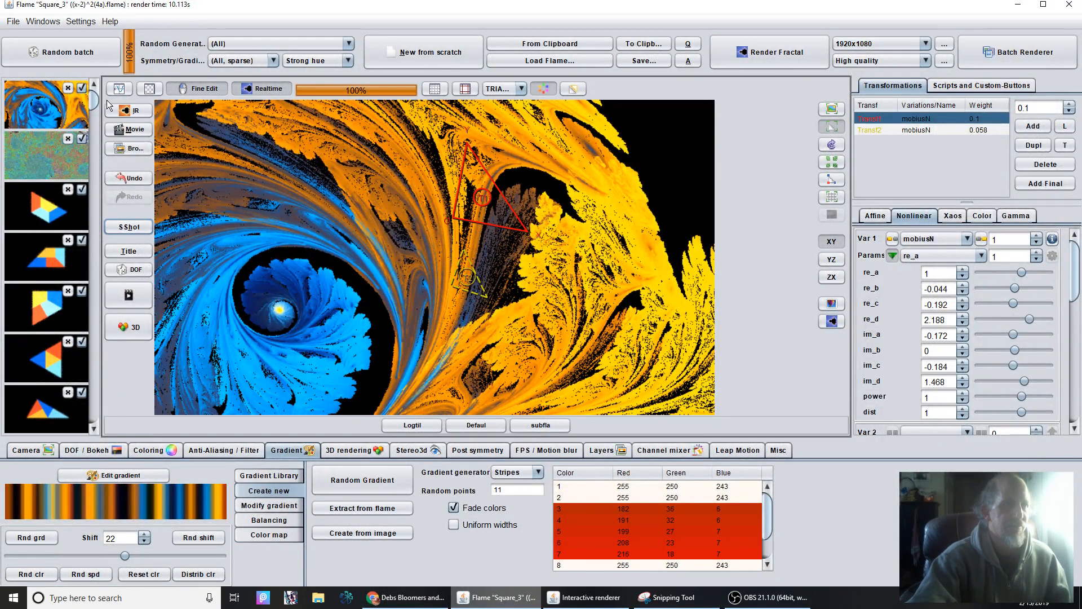
drag(94, 100, 93, 224)
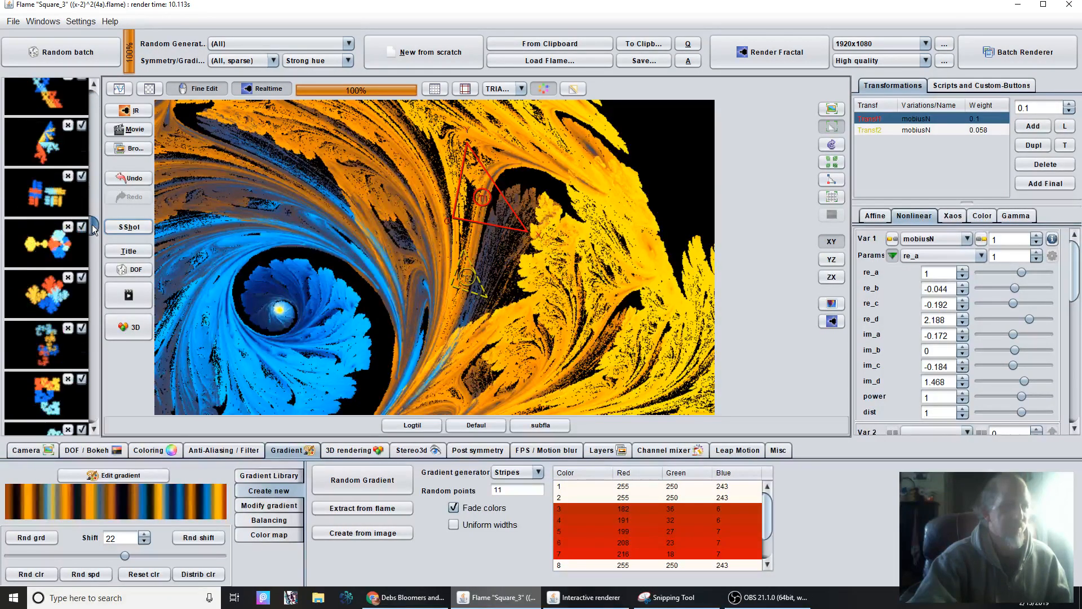
click(48, 280)
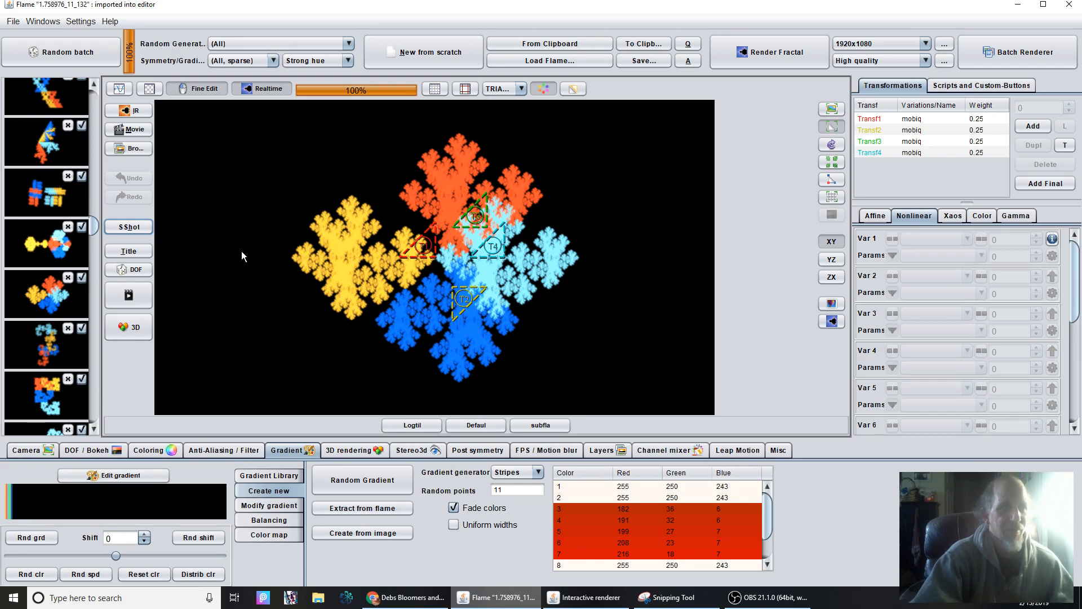
scroll(93, 222, down, 5)
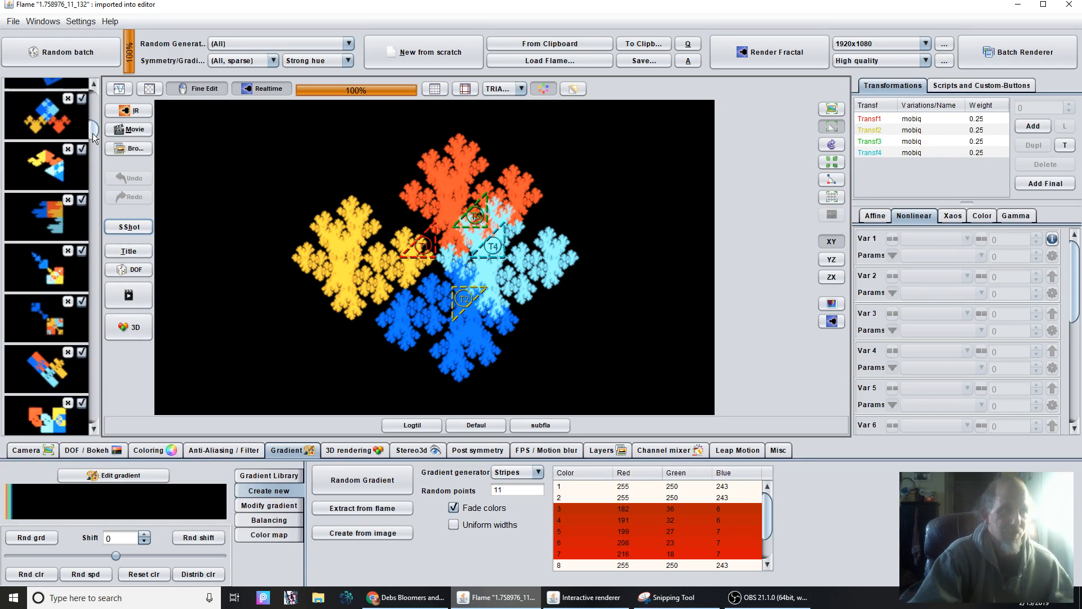
drag(92, 133, 100, 98)
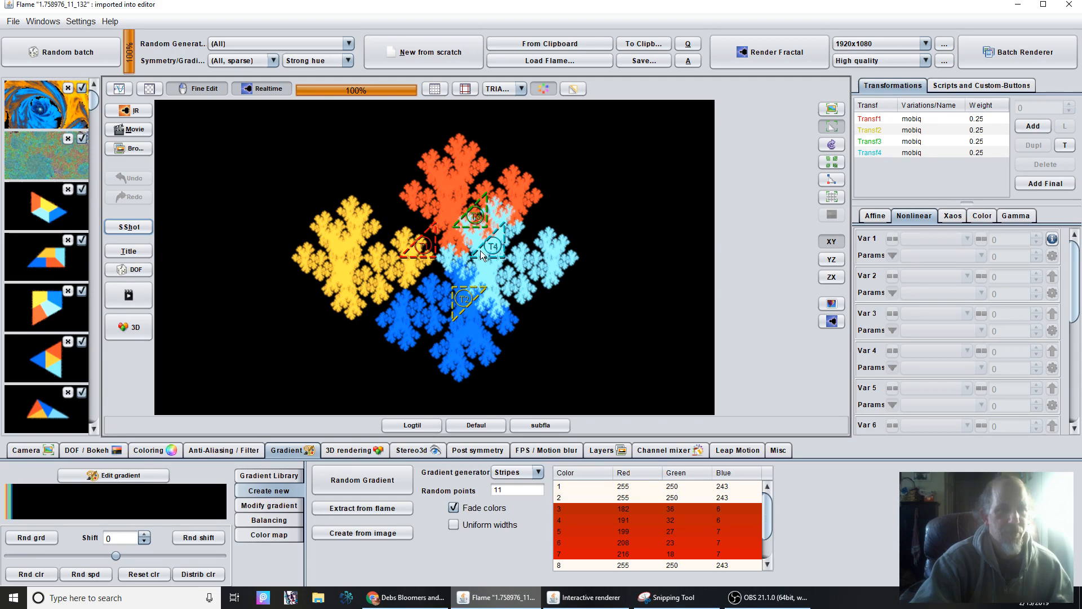
Select the Transf2 triangle and move it slightly down and to the left to reshape the snowflake flame.
click(460, 305)
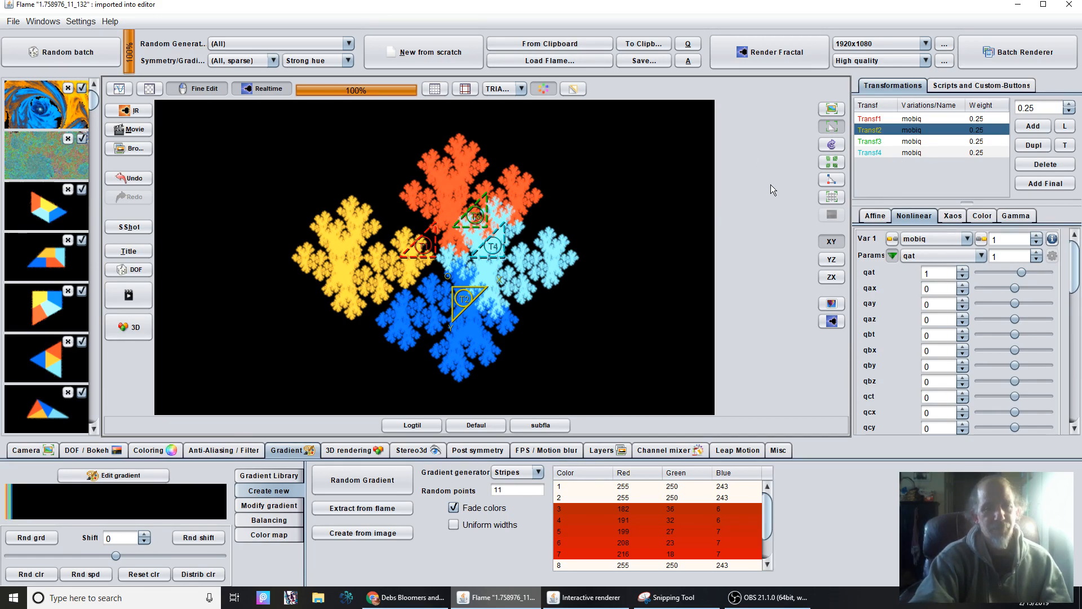
drag(466, 302, 470, 302)
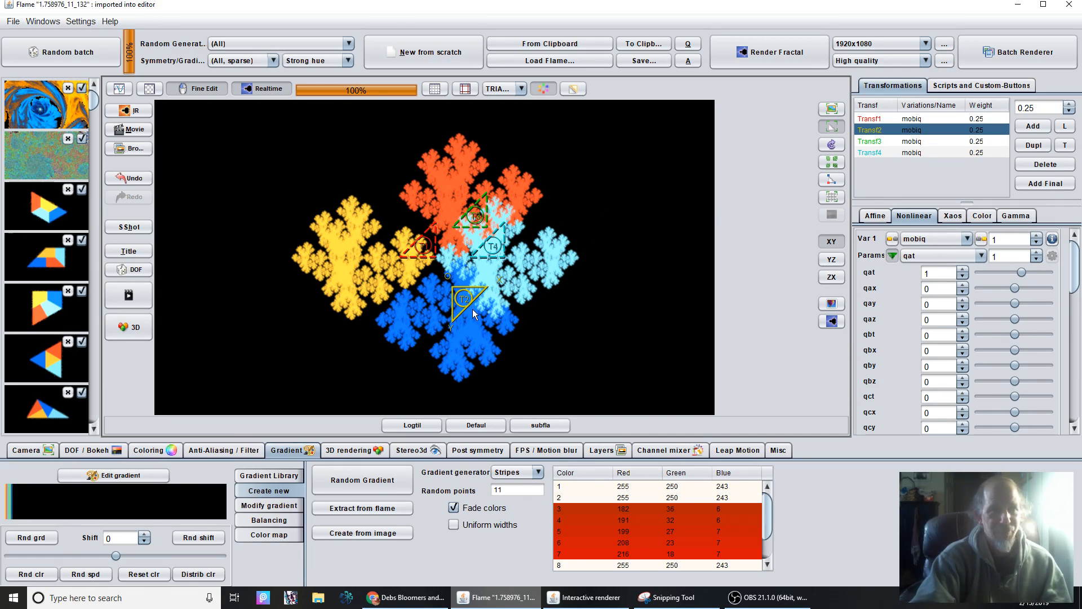
drag(588, 266, 355, 568)
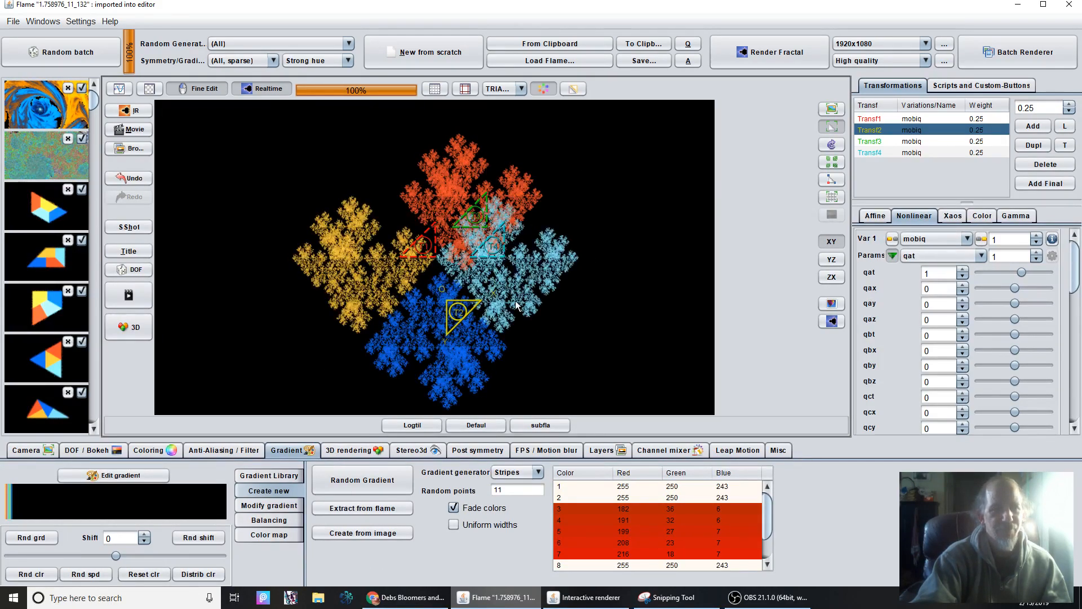
drag(511, 323, 590, 341)
drag(628, 277, 476, 320)
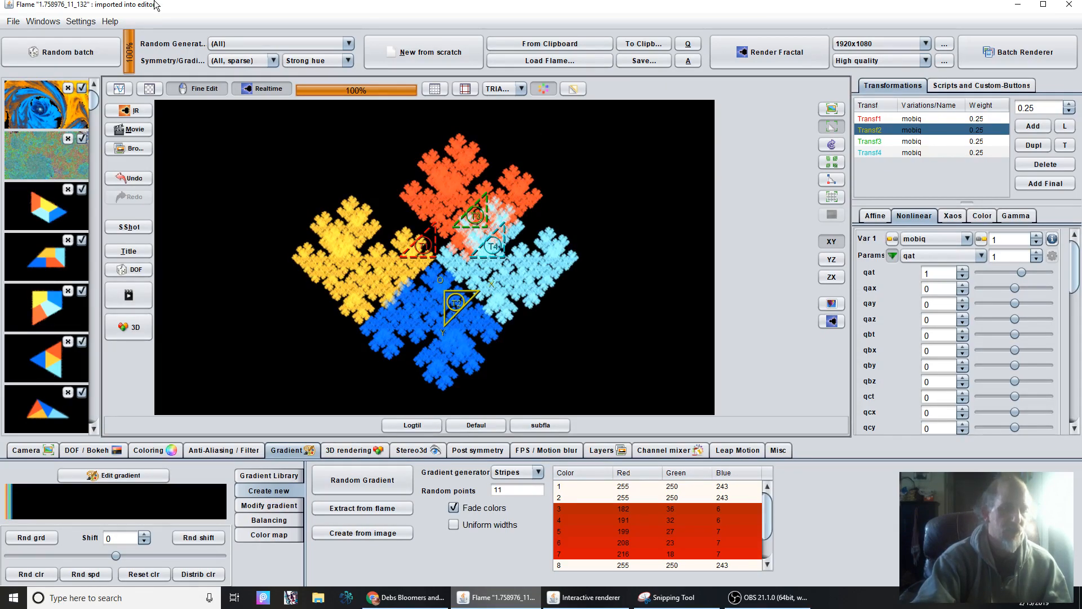
Switch to Chrome and review the preview images and details on the Flower Power download page again.
click(406, 597)
scroll(210, 408, up, 6)
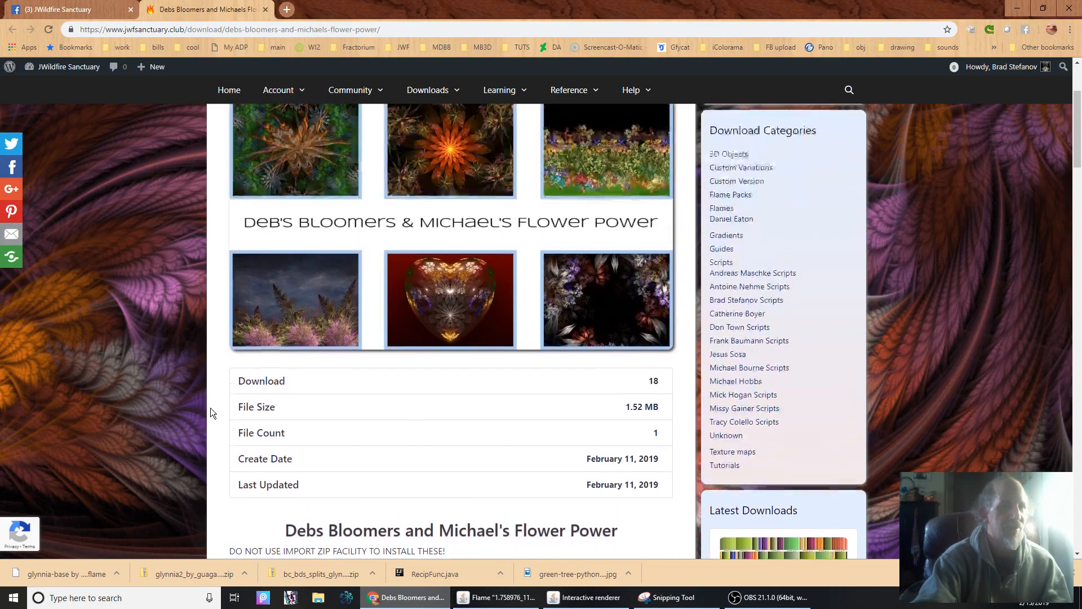
scroll(229, 400, down, 2)
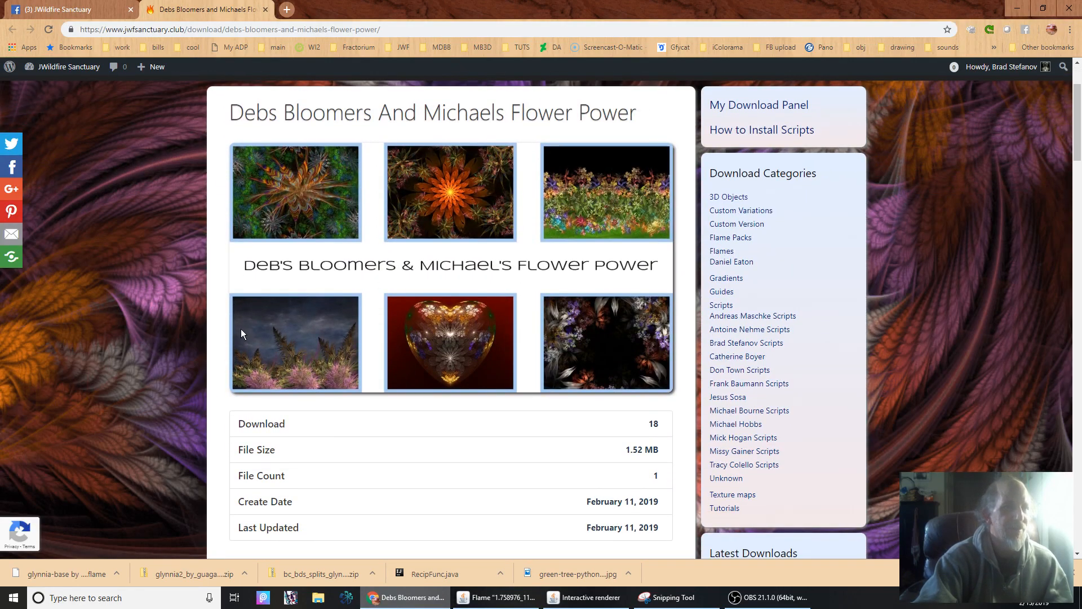
scroll(241, 329, down, 3)
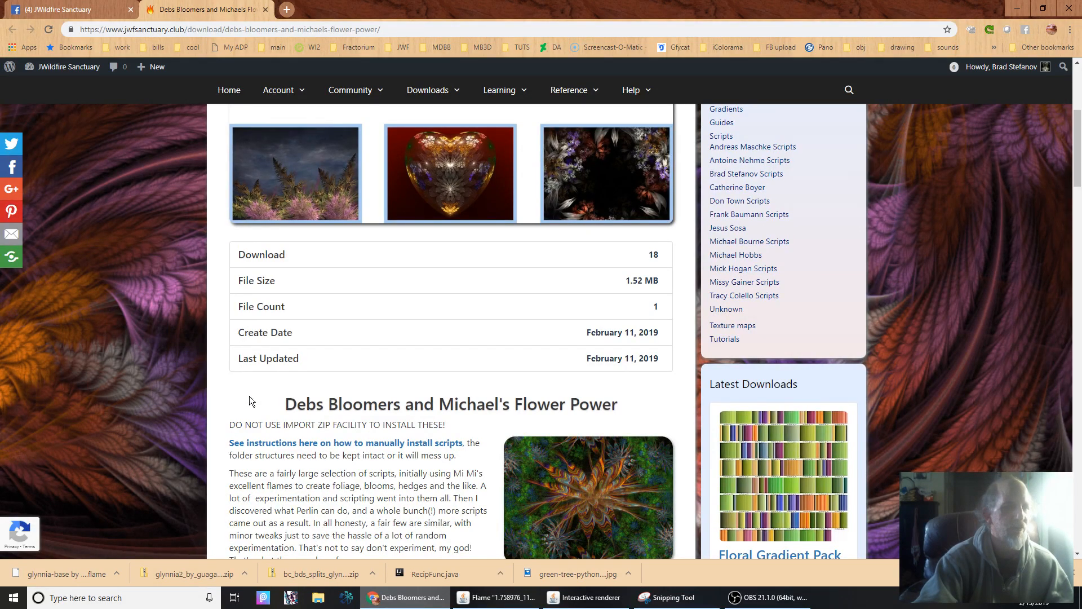
Review the script pack's preview images and file details, and highlight the warning against using the import zip facility.
scroll(249, 396, up, 5)
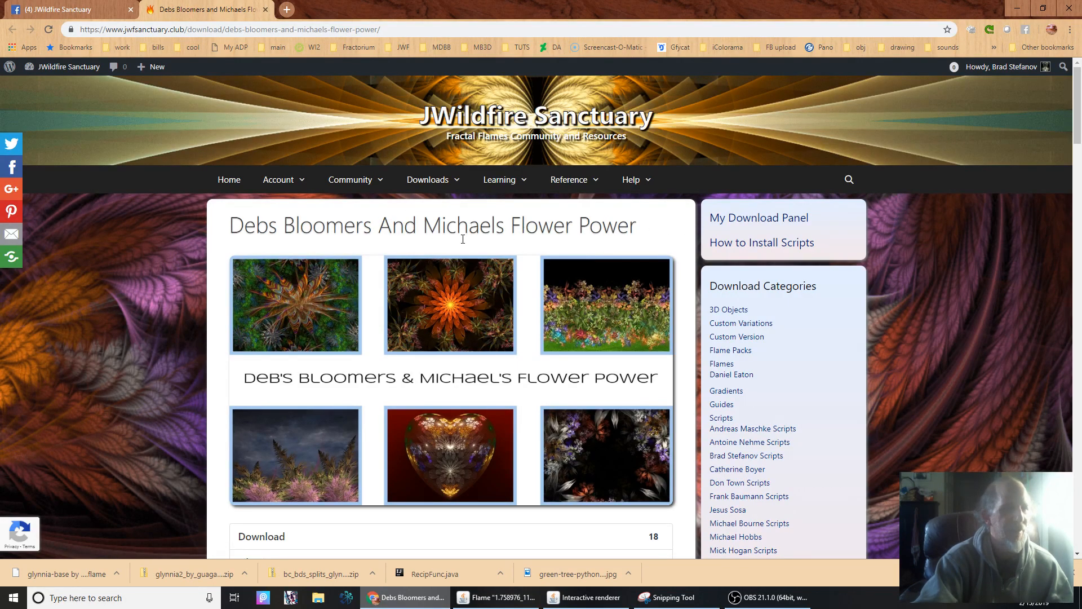
scroll(481, 352, down, 7)
scroll(482, 351, up, 7)
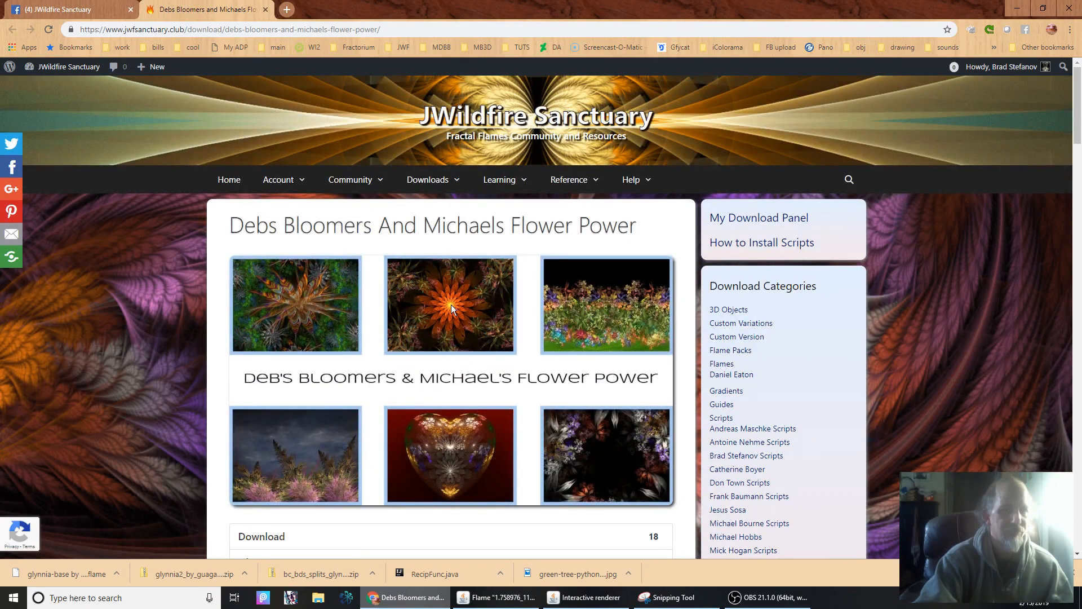
scroll(447, 376, down, 7)
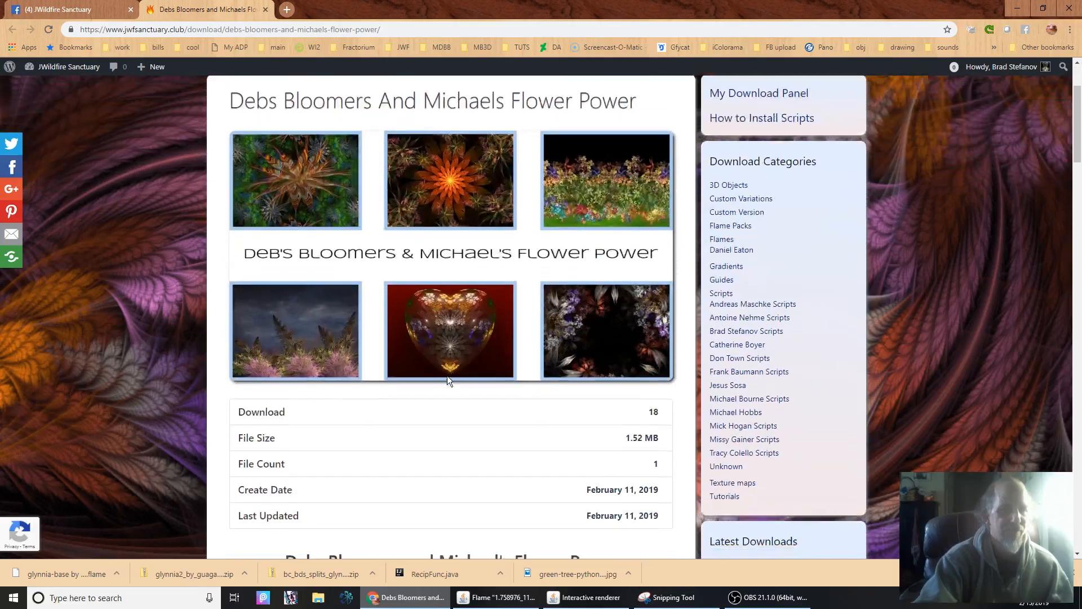
scroll(431, 360, up, 2)
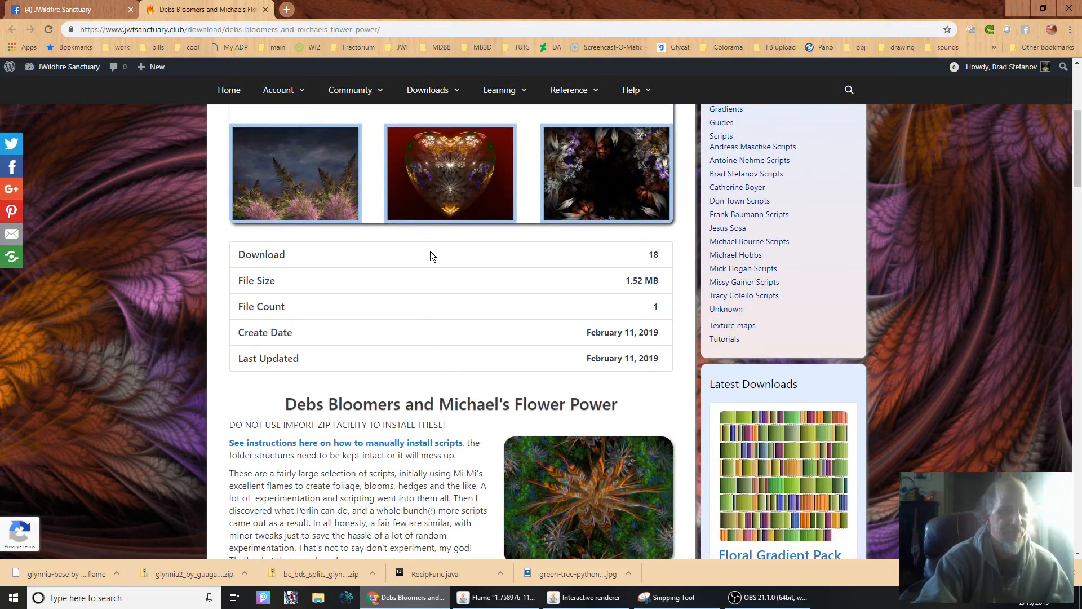
scroll(431, 252, down, 7)
scroll(414, 256, up, 5)
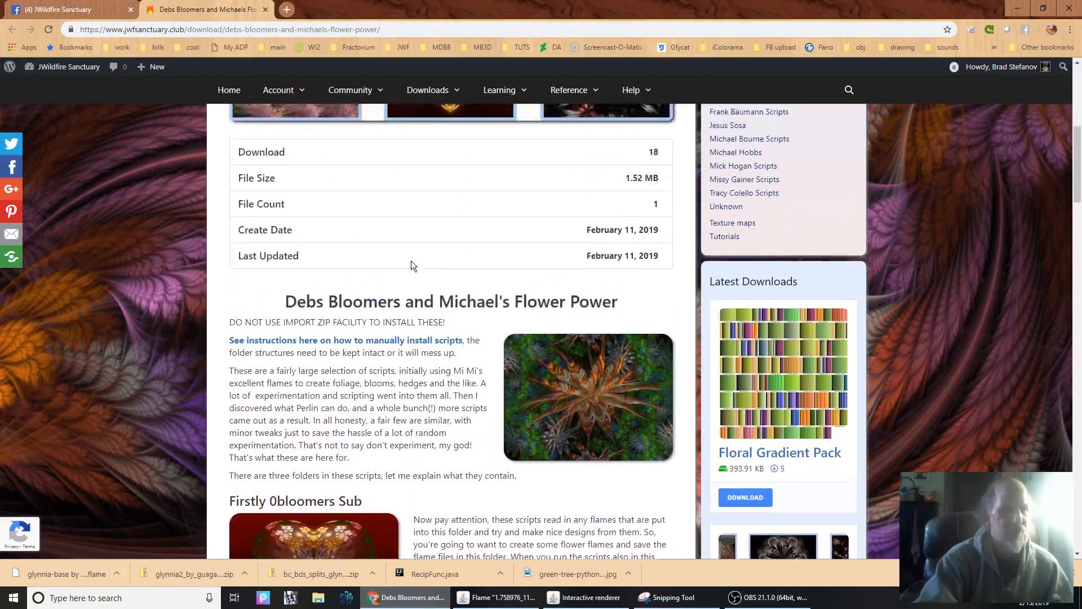
scroll(410, 262, down, 1)
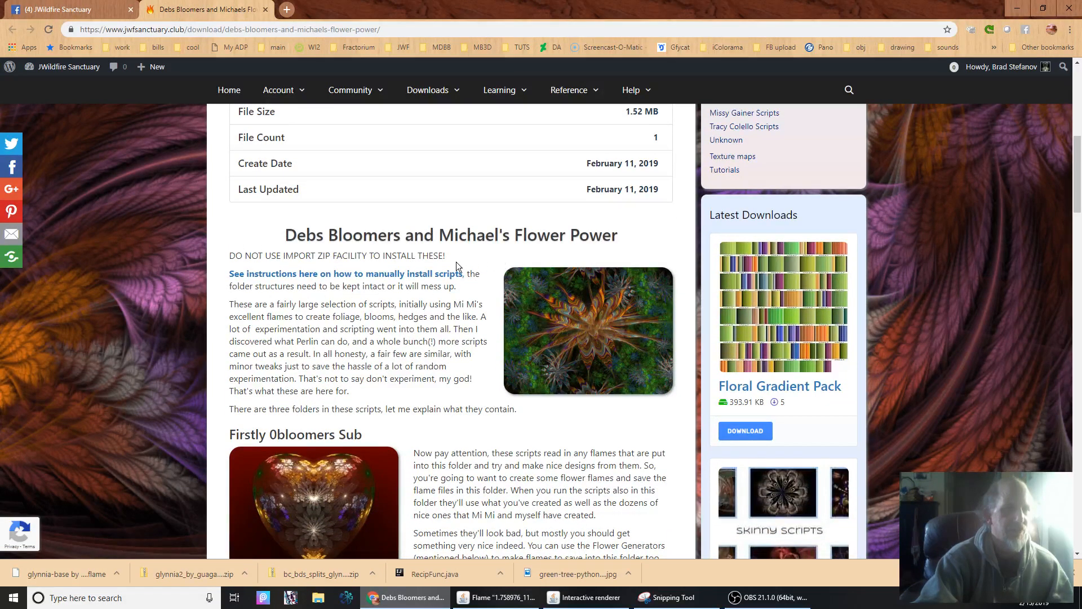
drag(225, 254, 457, 254)
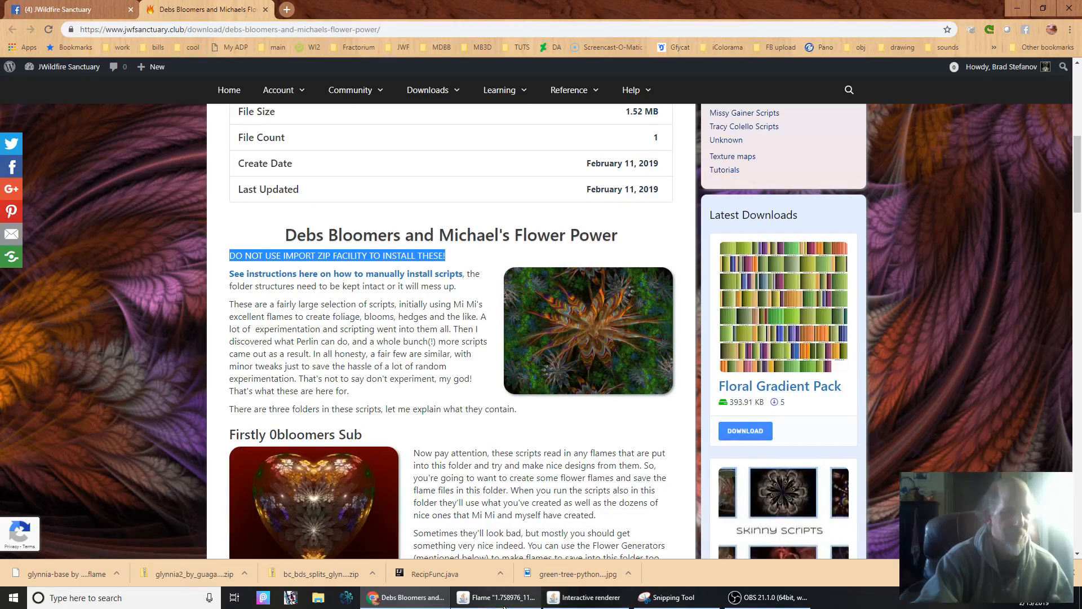
Switch to JWildfire and look over the custom scripts list and its external script import option, comparing with the download page's warning.
click(496, 598)
click(981, 85)
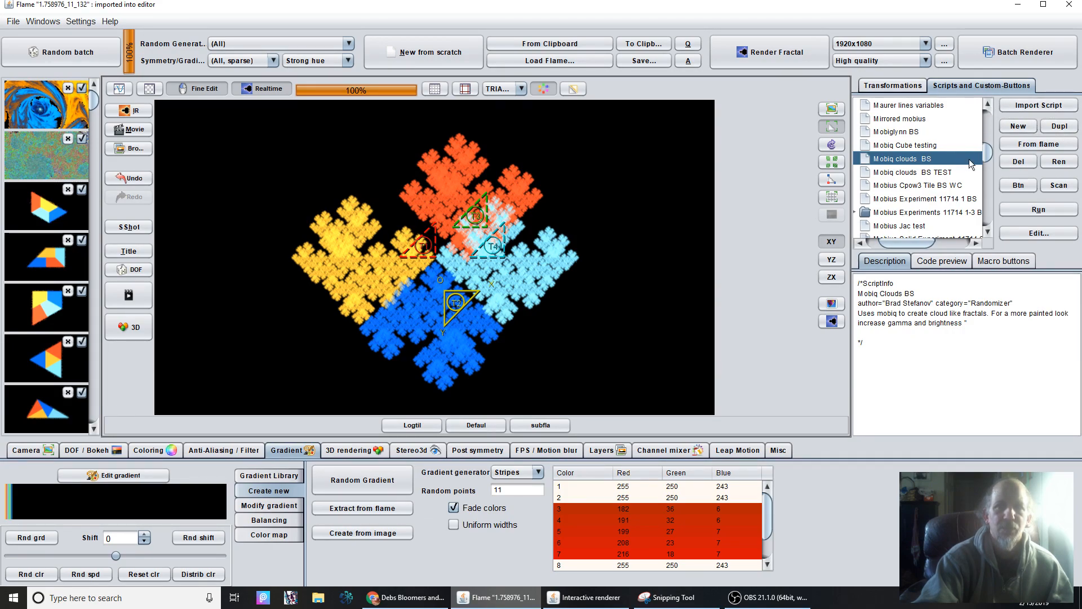
scroll(993, 188, up, 2)
scroll(995, 187, up, 4)
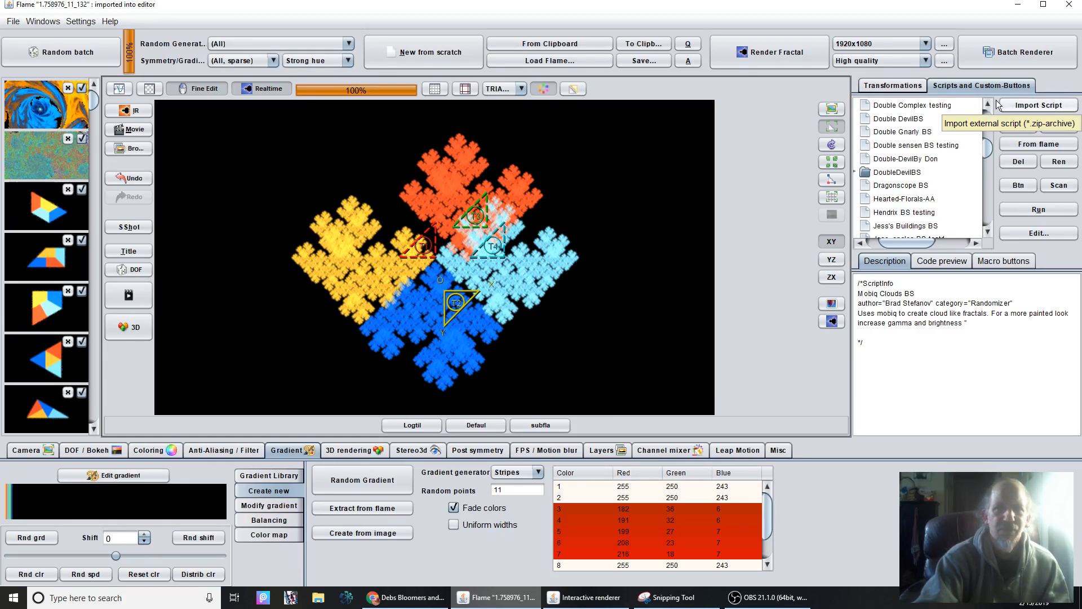
key(alt+Tab)
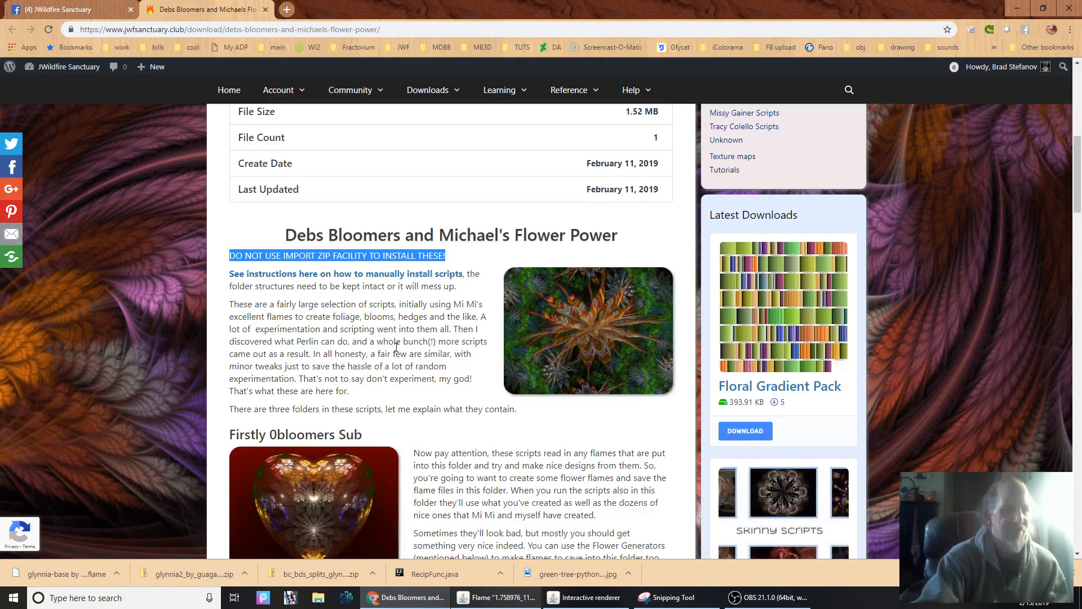
key(alt+Tab)
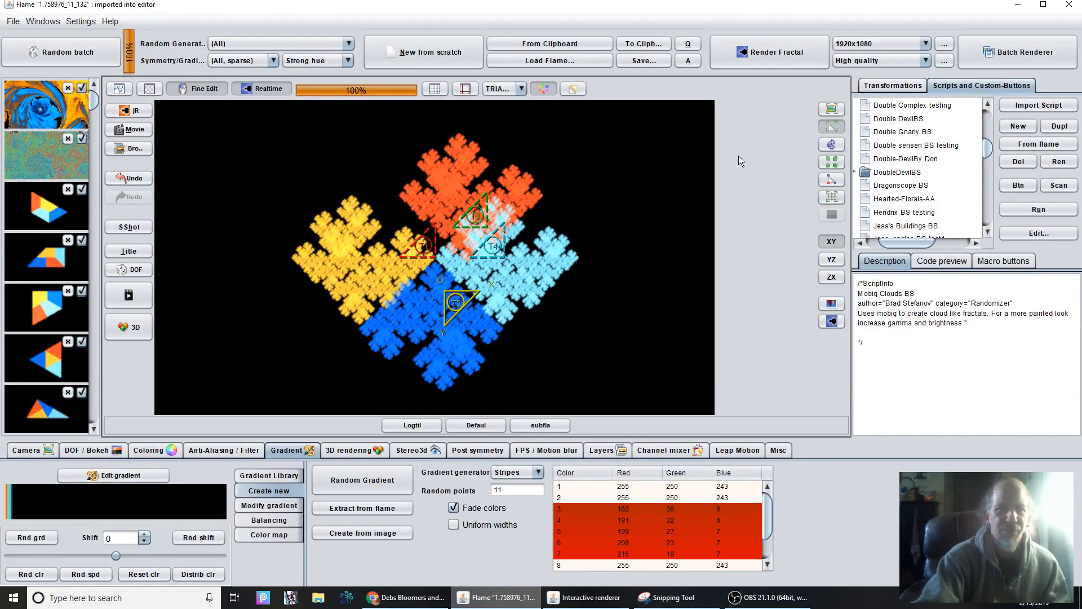
Switch to Chrome and download Debs-Bloomers-Michaels-Flower-Power.zip from the download page into the JWildfire scripts folder.
key(alt+Tab)
scroll(432, 265, down, 2)
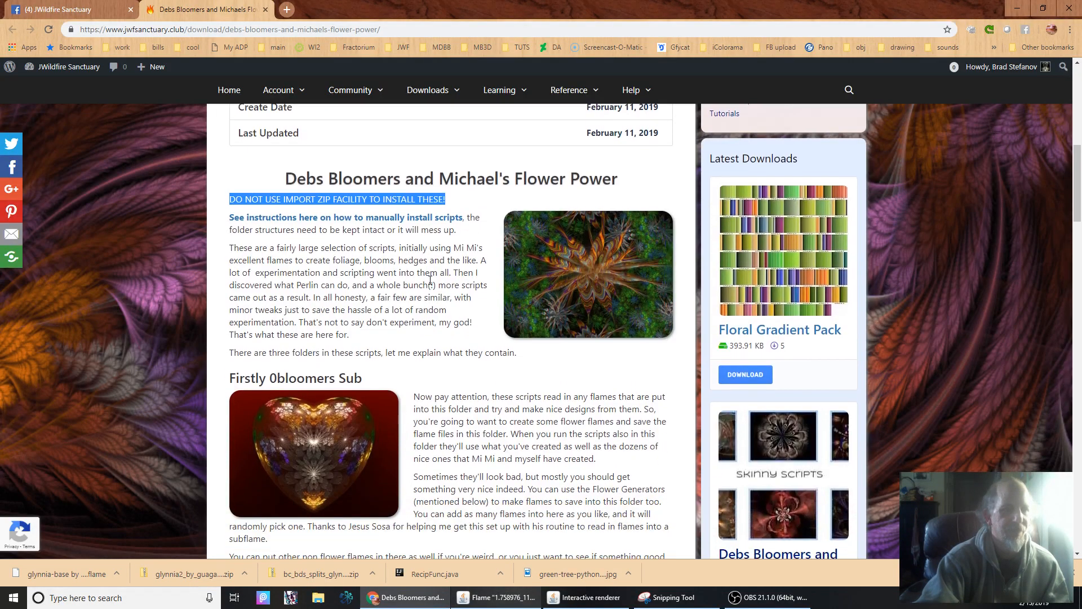
scroll(430, 280, down, 6)
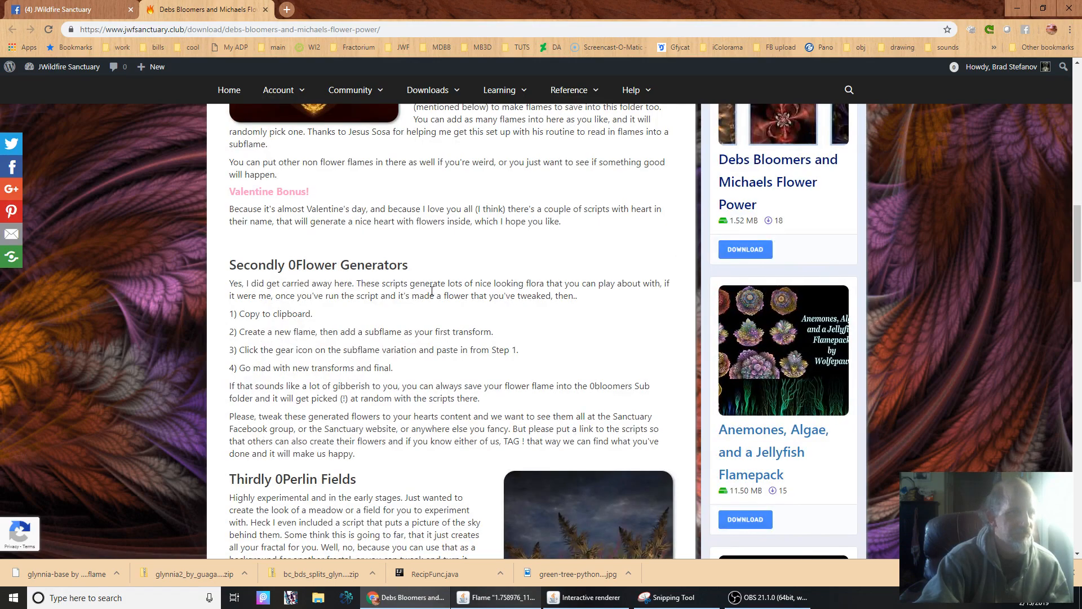
scroll(432, 291, down, 3)
scroll(432, 291, down, 1)
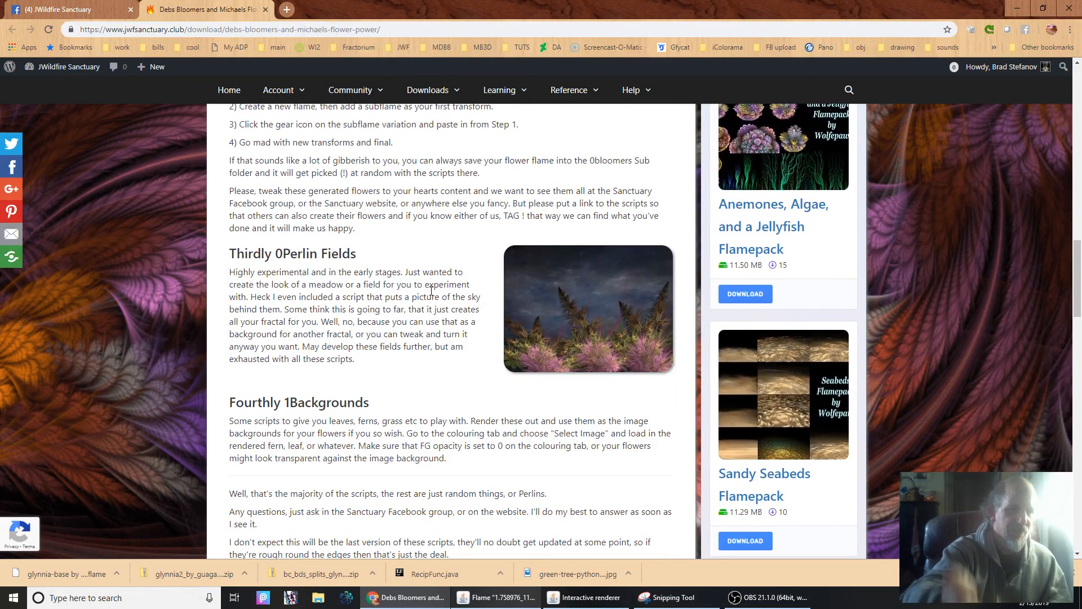
scroll(432, 291, down, 7)
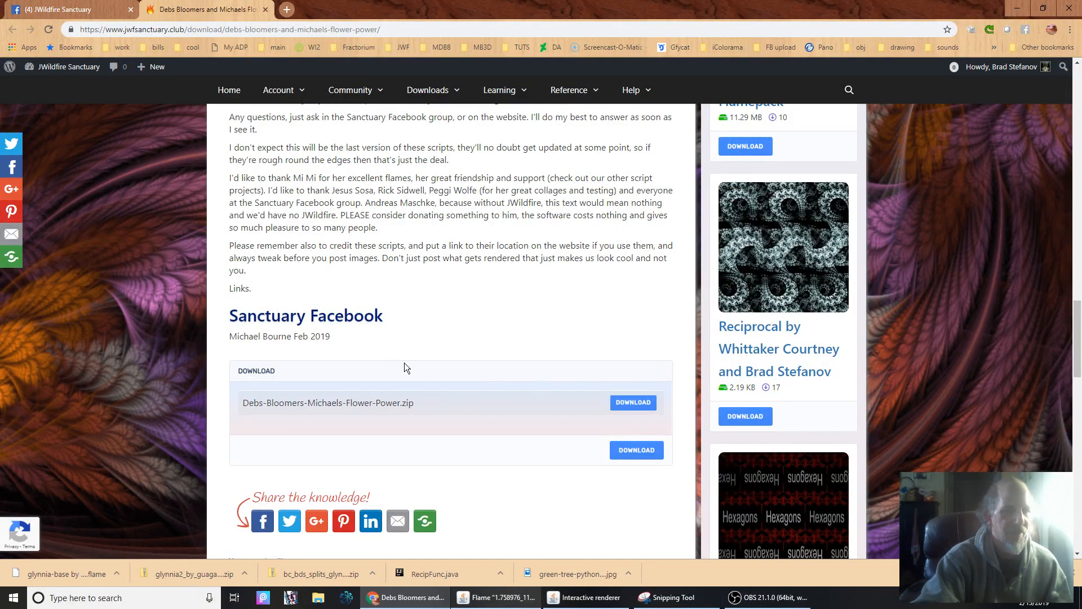
click(641, 405)
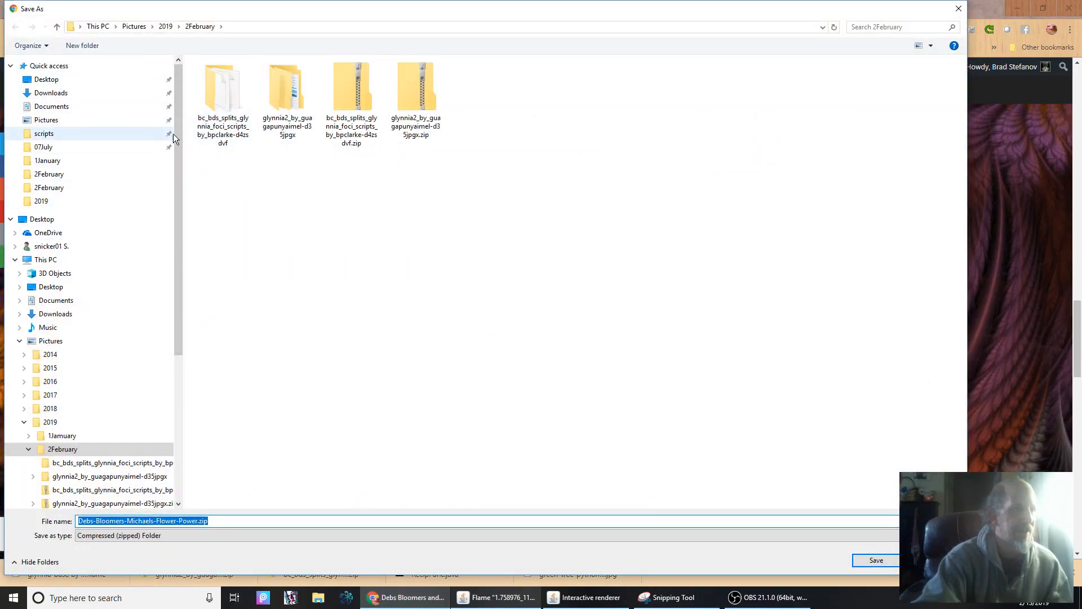
click(53, 134)
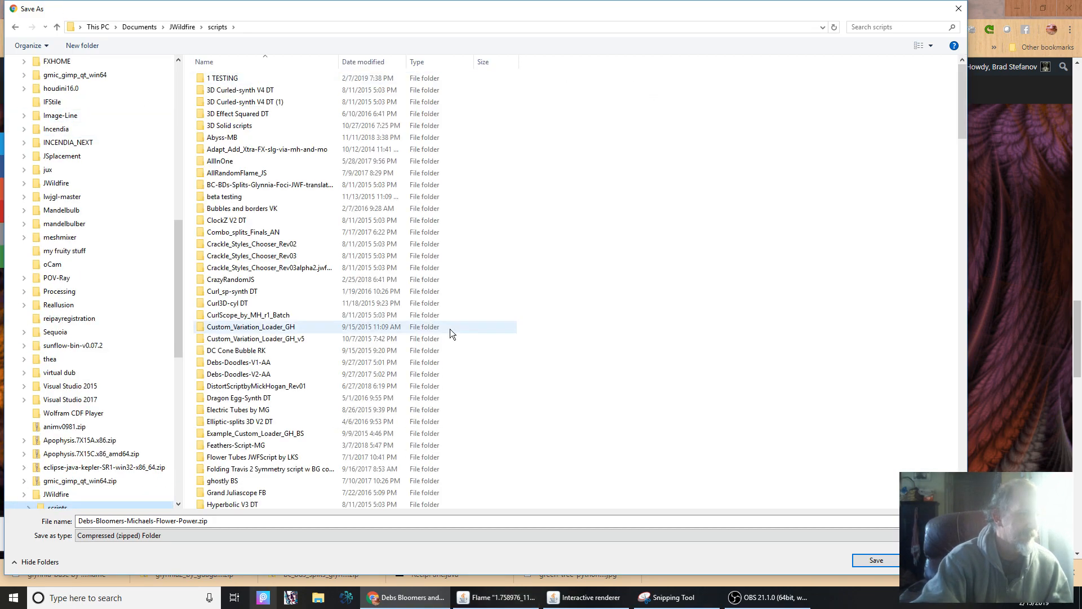
click(875, 559)
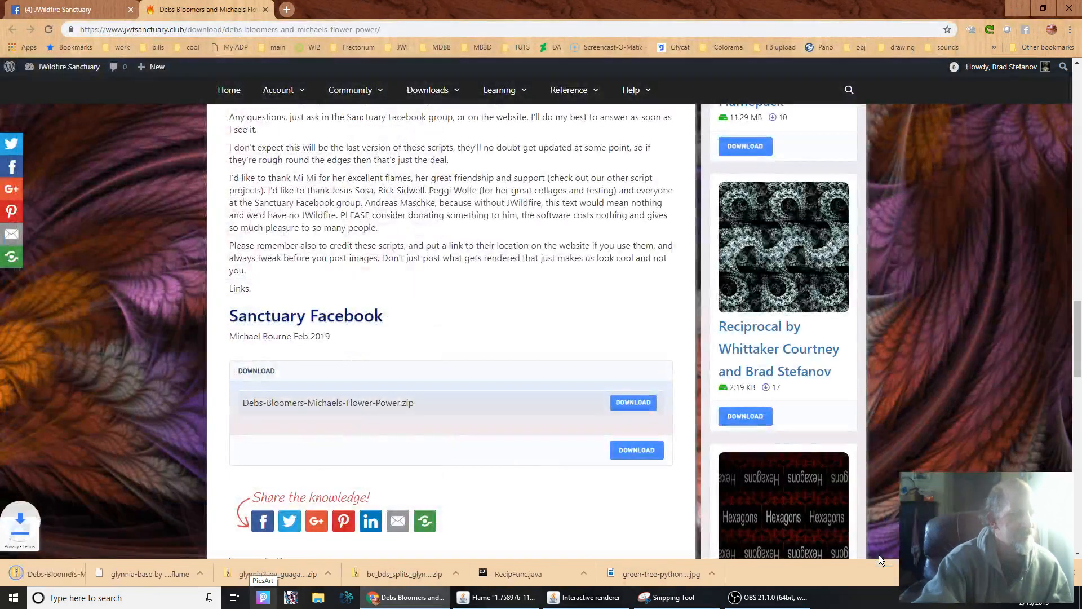
Open the downloaded zip, extract everything to D:\documents\JWildfire\scripts\Debs-Bloomers-Michaels-Flower-Power, and close the archive window.
click(31, 579)
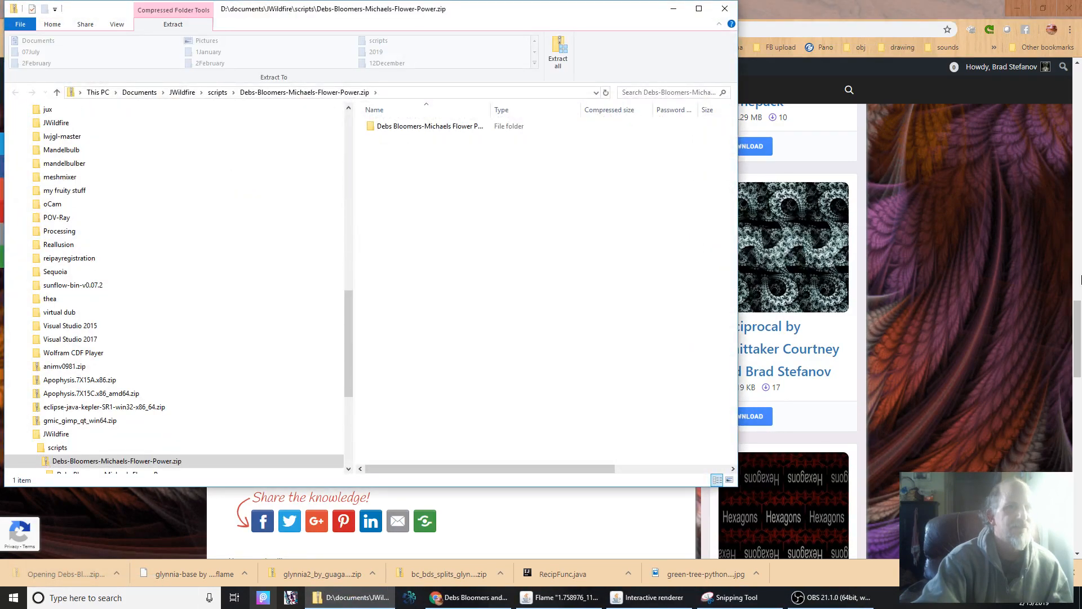
drag(509, 15, 586, 23)
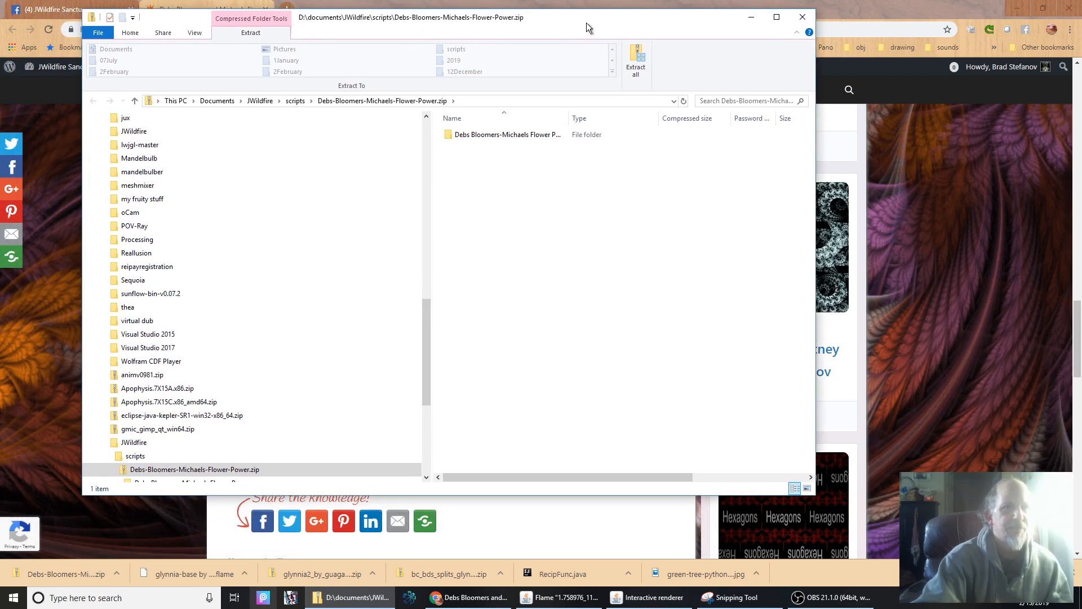
click(633, 55)
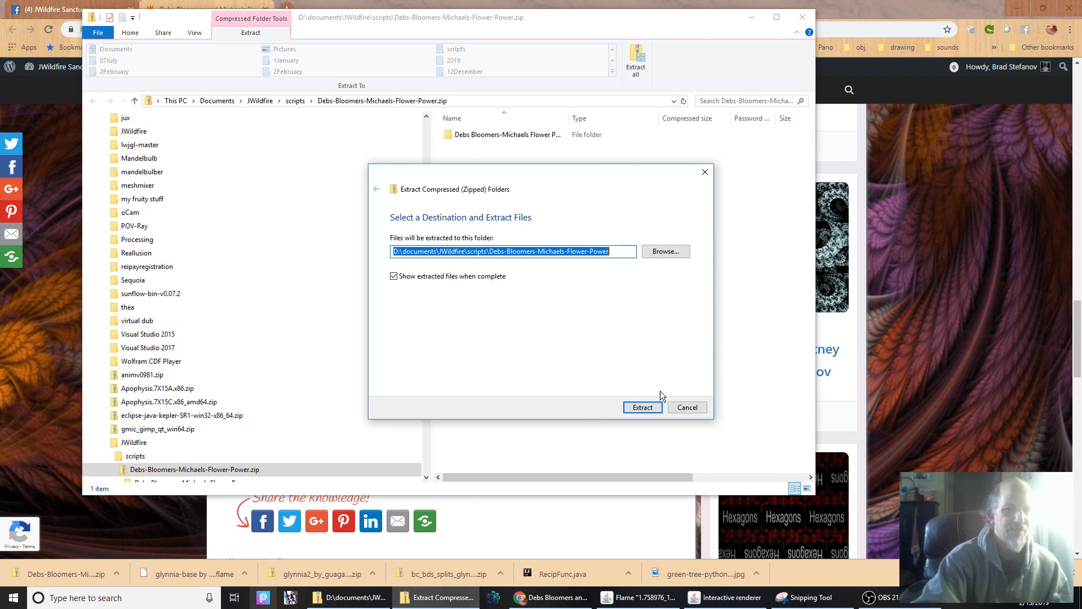
click(648, 405)
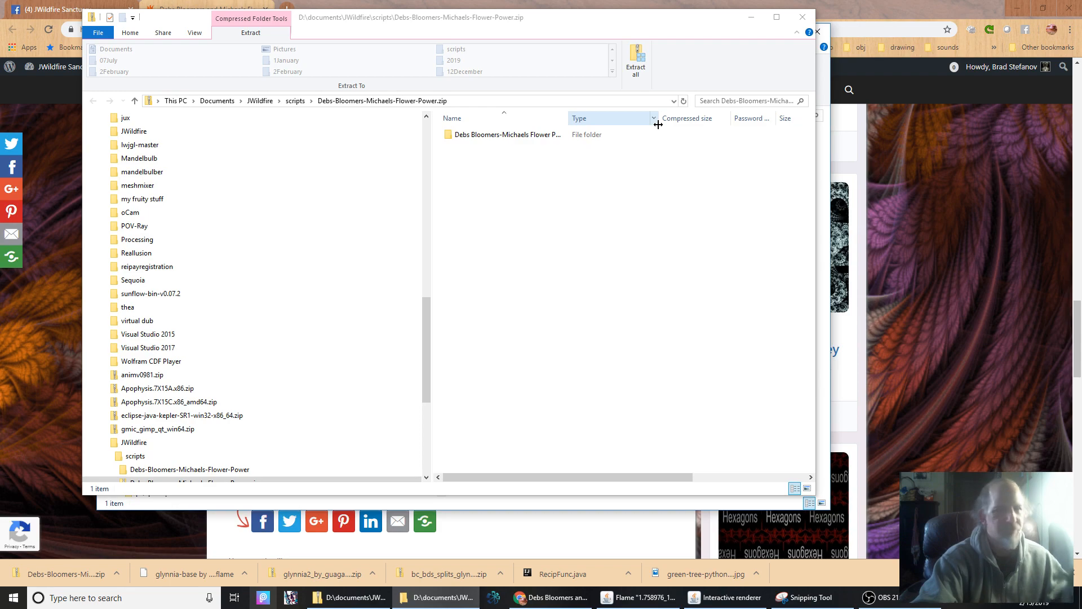
drag(683, 22, 710, 82)
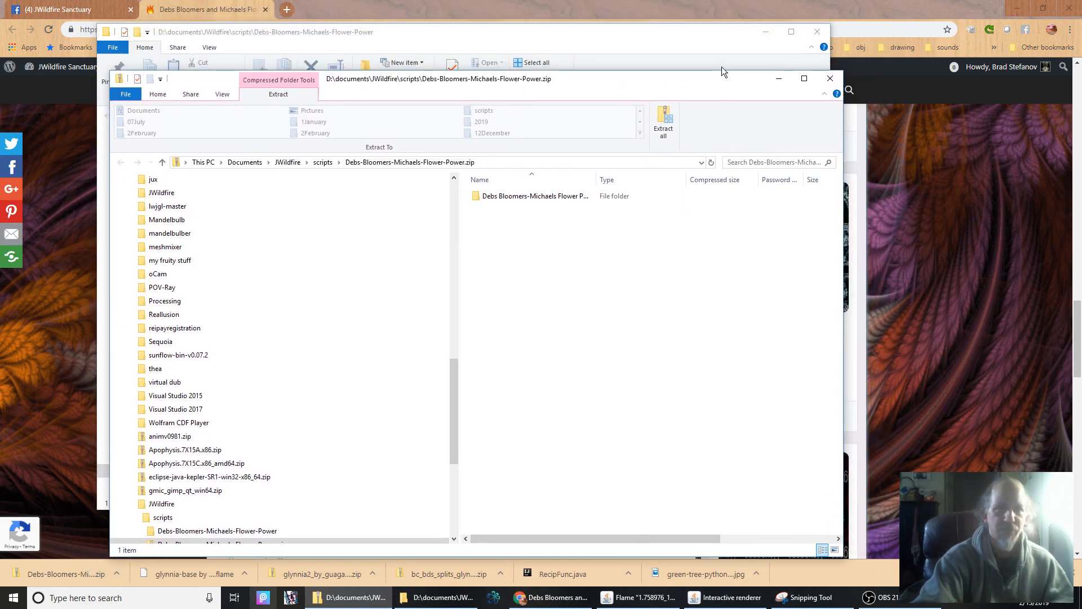
click(834, 82)
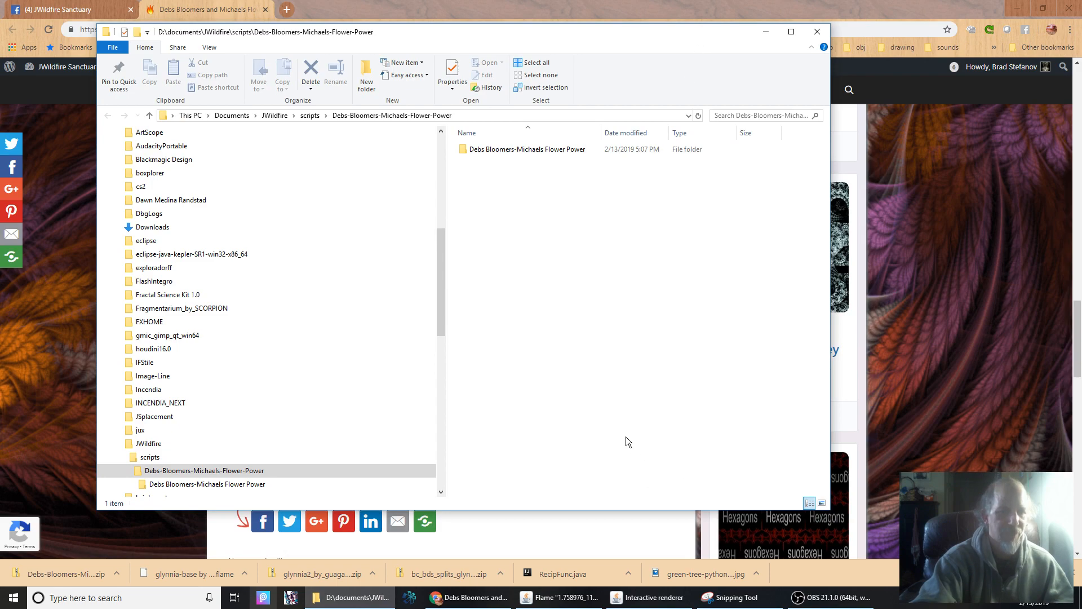
Switch to JWildfire, rescan the script folder and expand Your scripts.
click(558, 597)
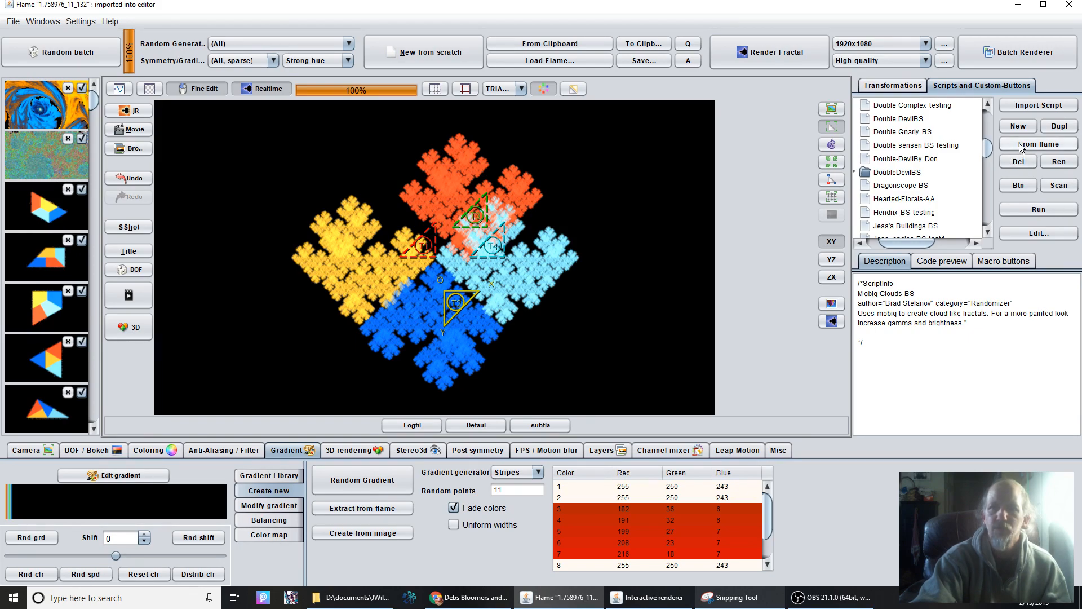
click(1060, 187)
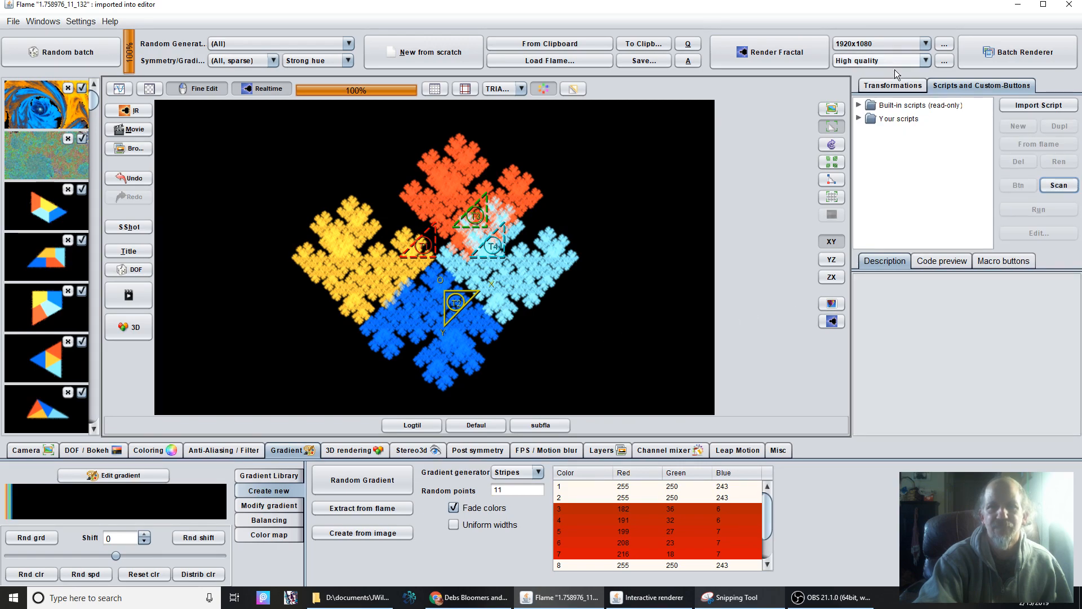
click(858, 119)
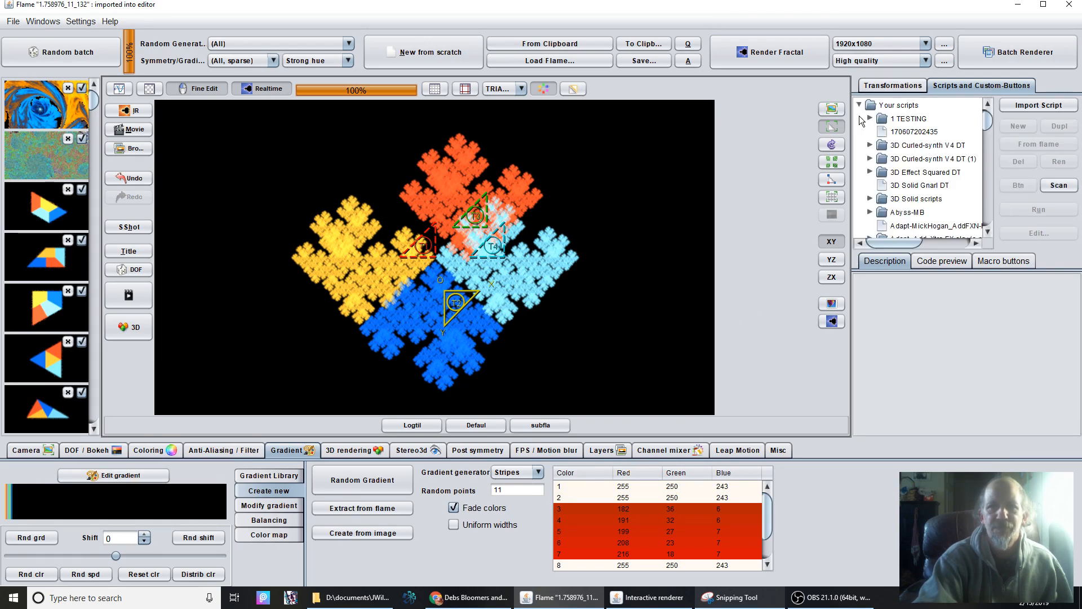
Find the Debs-Bloomers-Michaels-Flower-Power folder in the scripts tree and expand it together with the pack folder inside.
scroll(908, 181, down, 10)
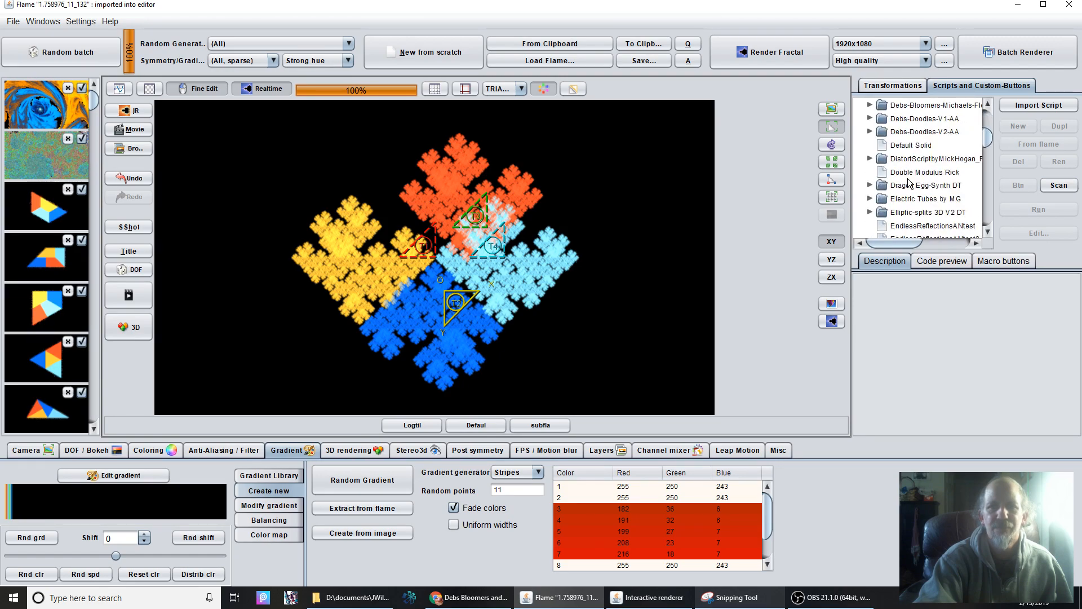
scroll(909, 181, down, 1)
scroll(909, 181, up, 2)
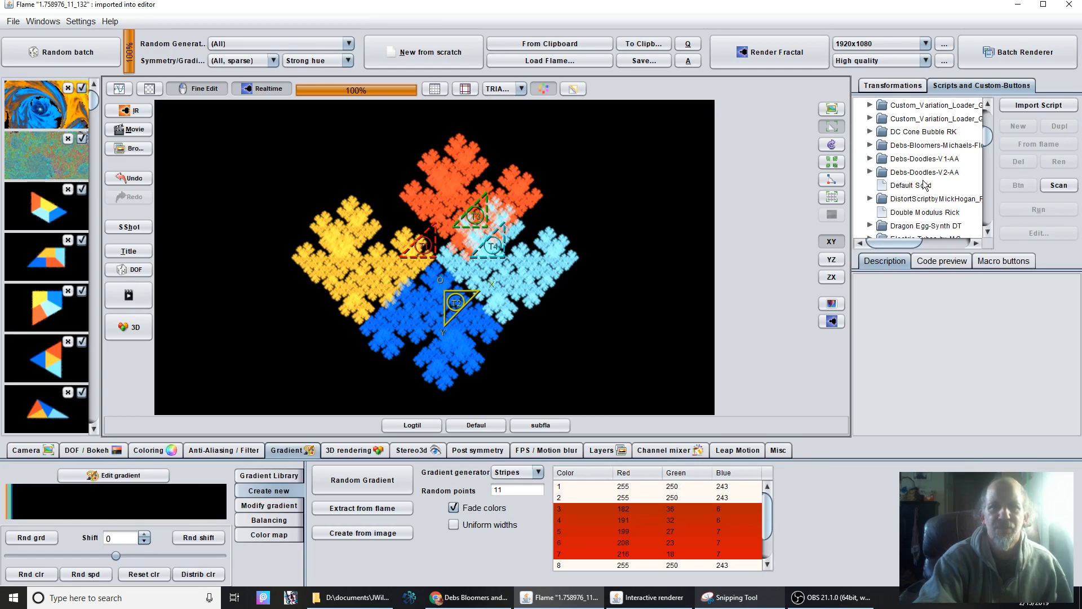
click(918, 147)
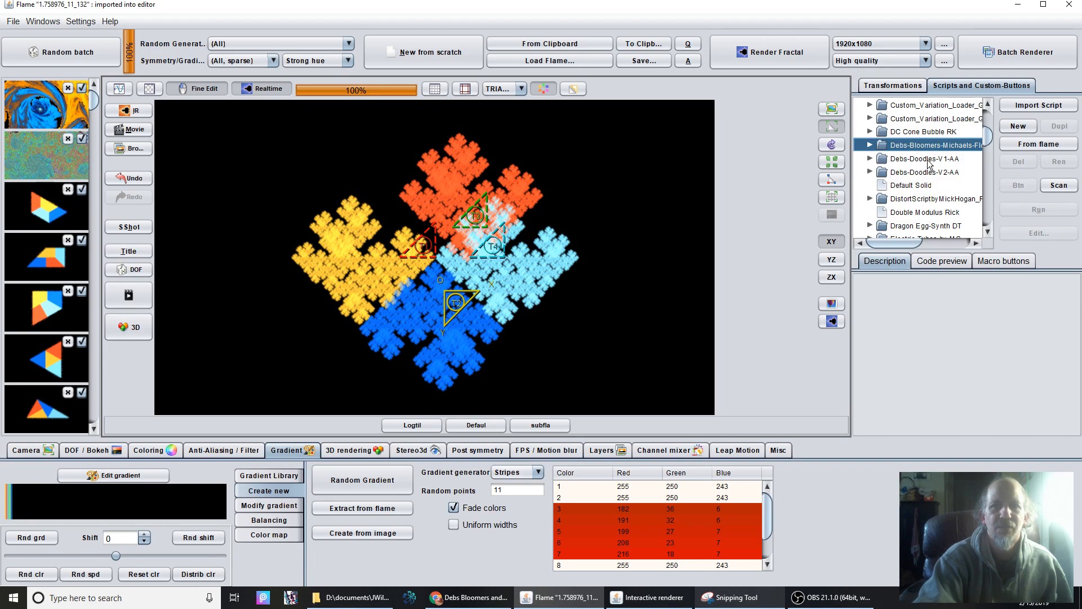
click(870, 145)
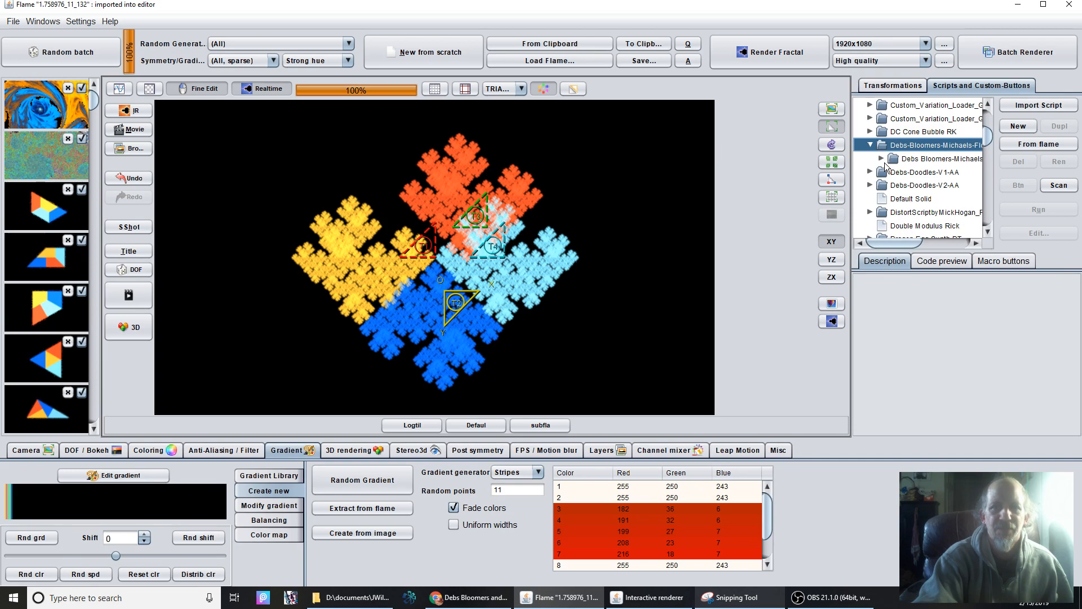
click(882, 159)
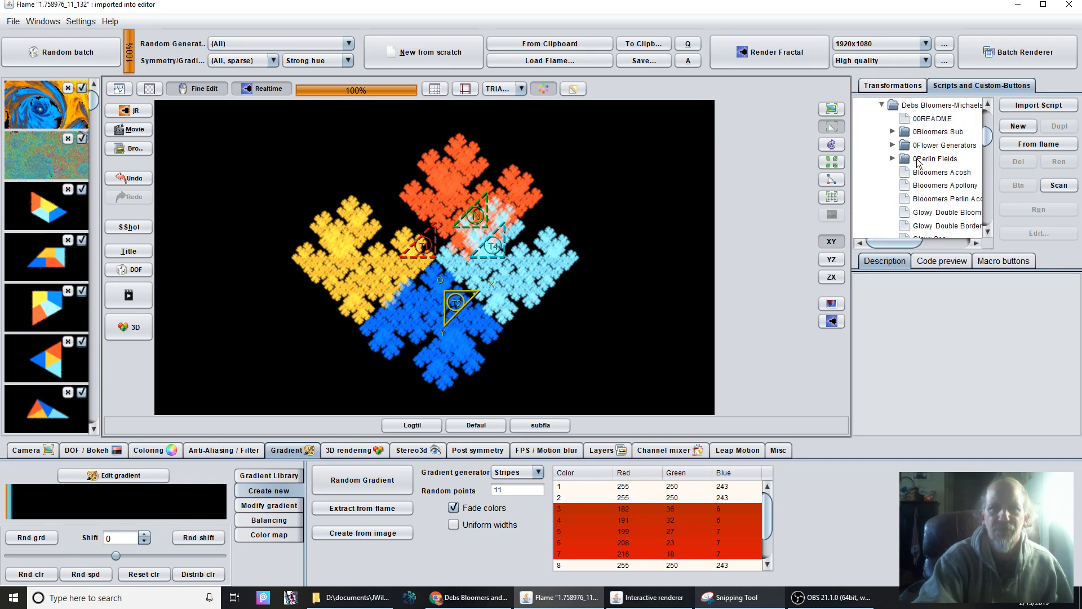
Open the 00README entry of the pack and read its description of the 0Bloomers Sub and 0Flower Generators folders.
click(946, 121)
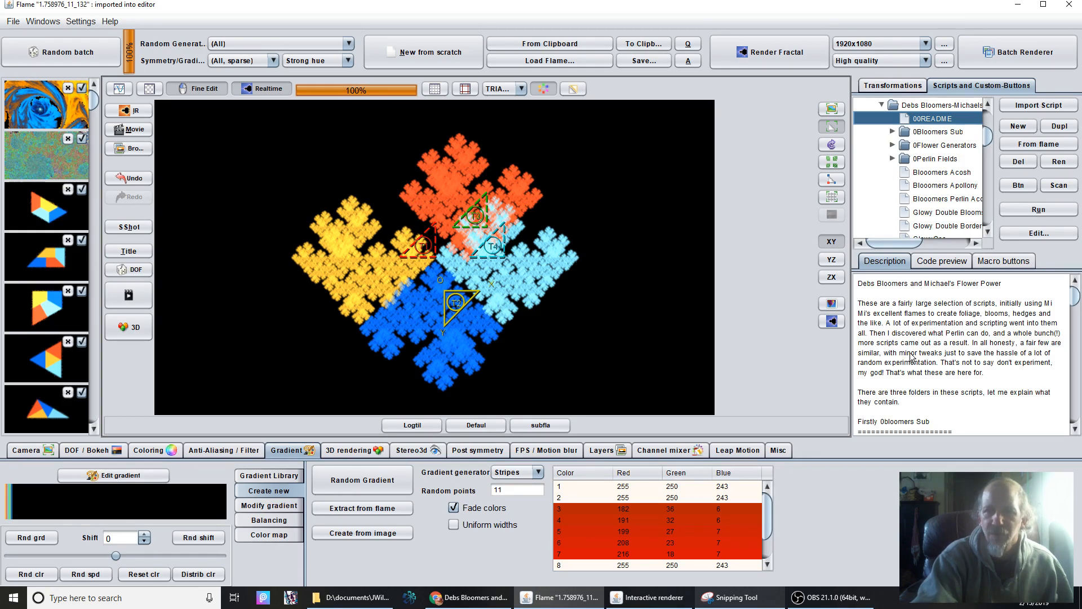
scroll(911, 356, down, 1)
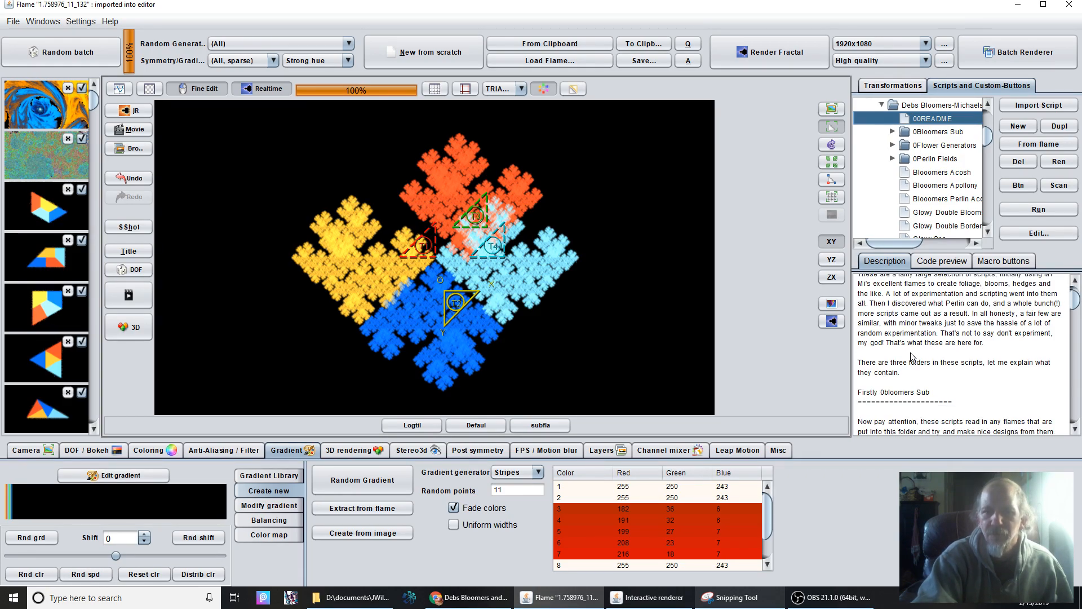
scroll(911, 356, down, 6)
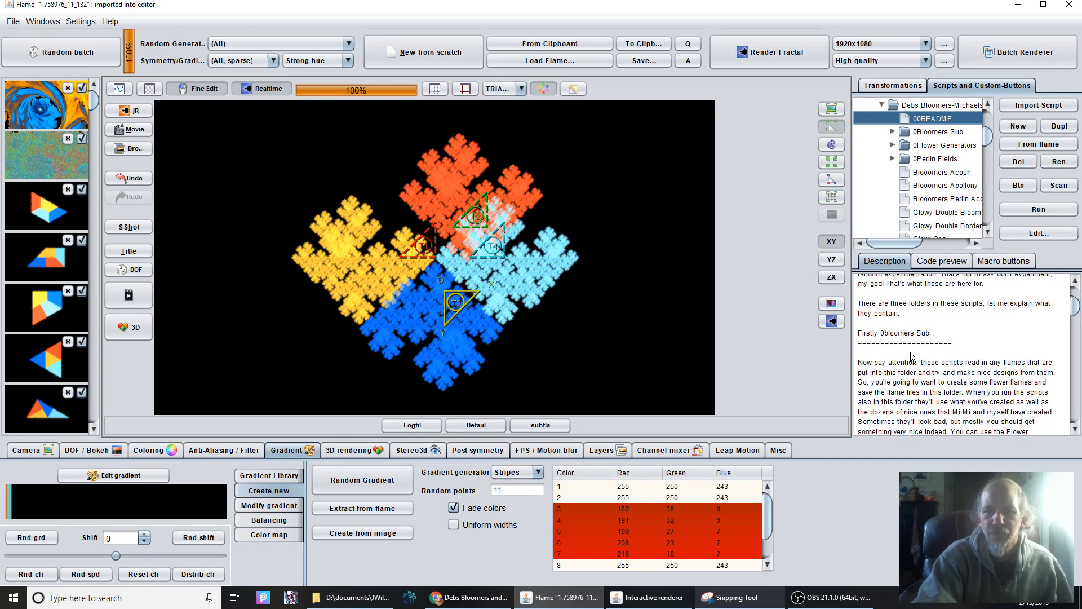
scroll(911, 356, down, 6)
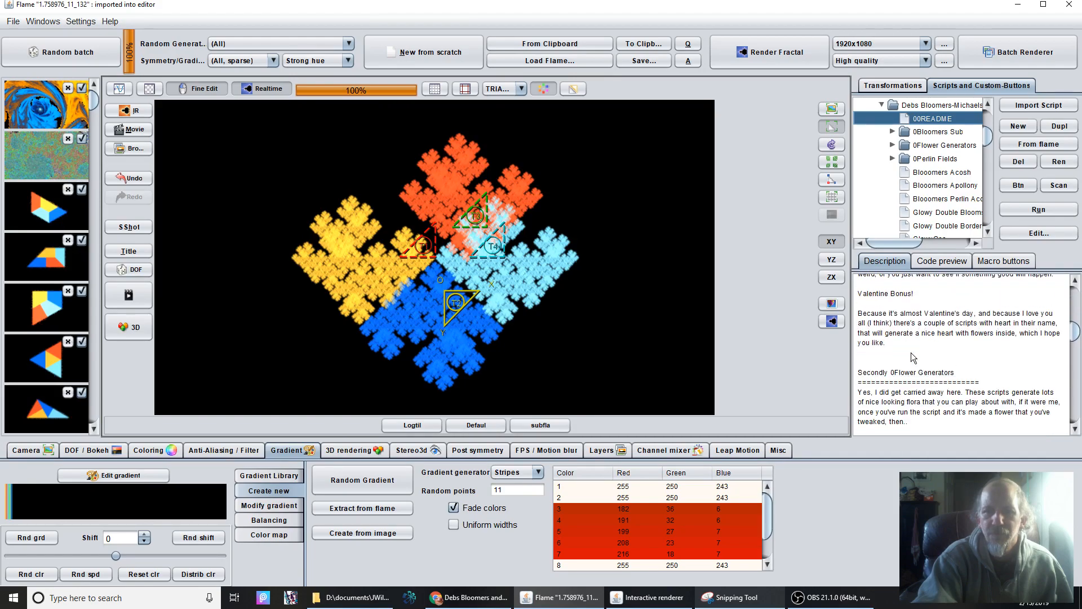
scroll(911, 357, up, 3)
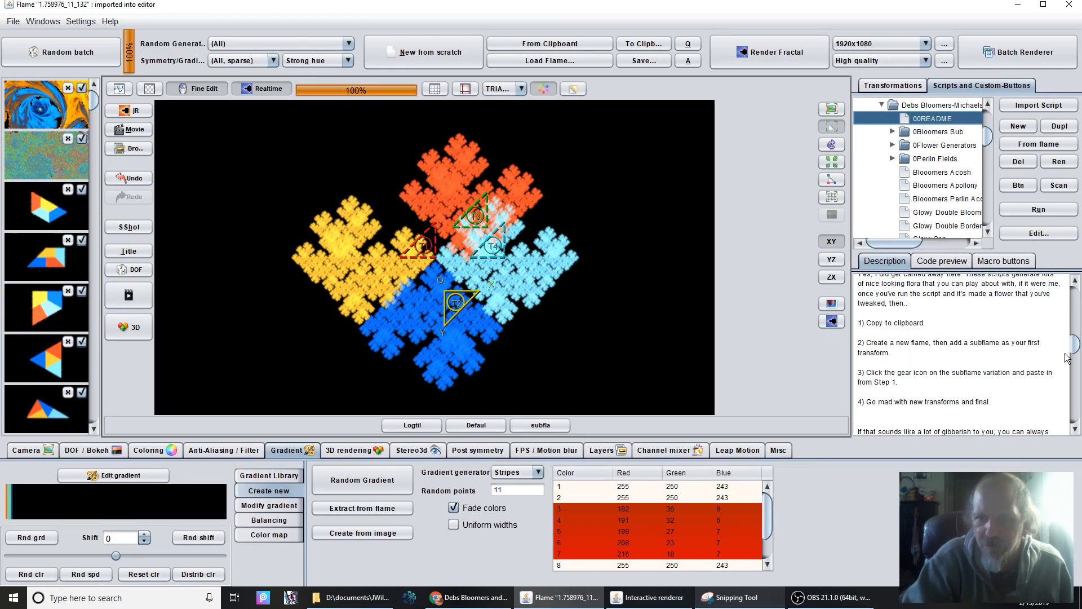
scroll(992, 347, down, 1)
scroll(946, 338, up, 2)
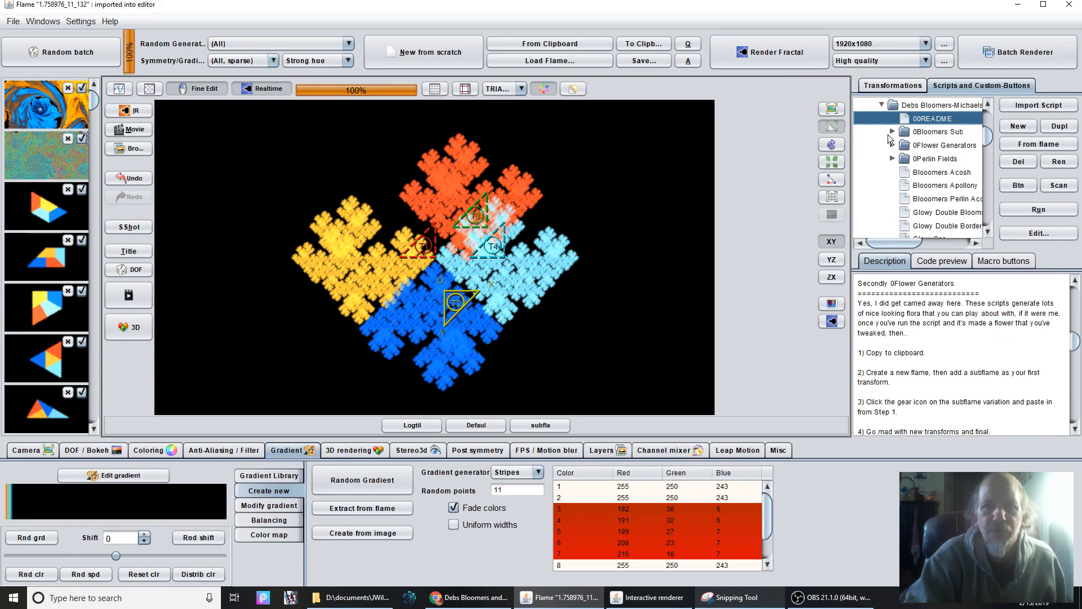
Look through the pack's subfolders and loose scripts in the scripts tree, including a brief look inside 0Bloomers Sub.
click(893, 132)
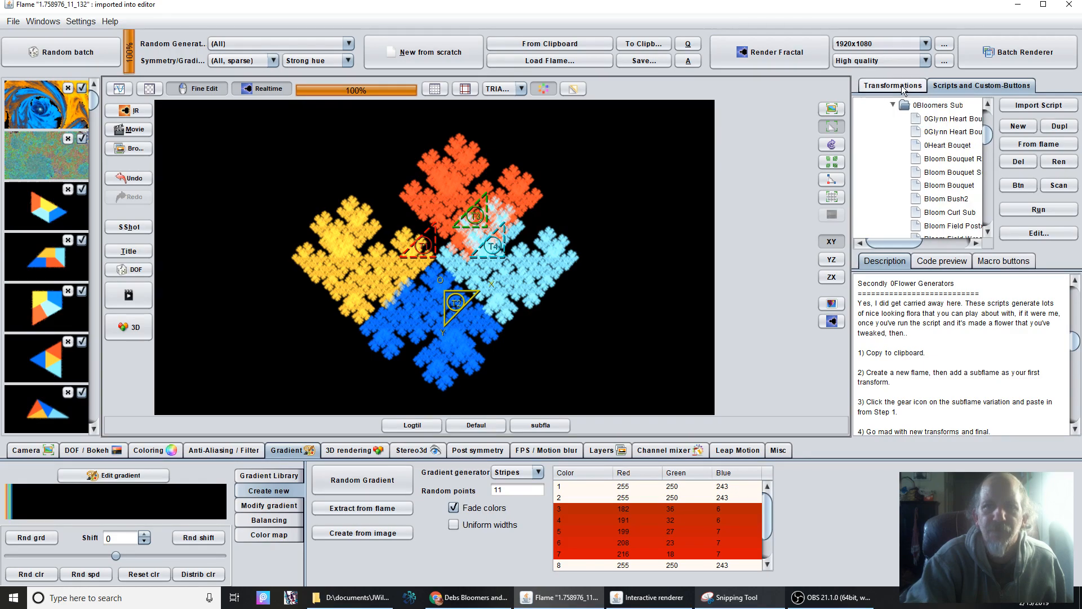
click(893, 106)
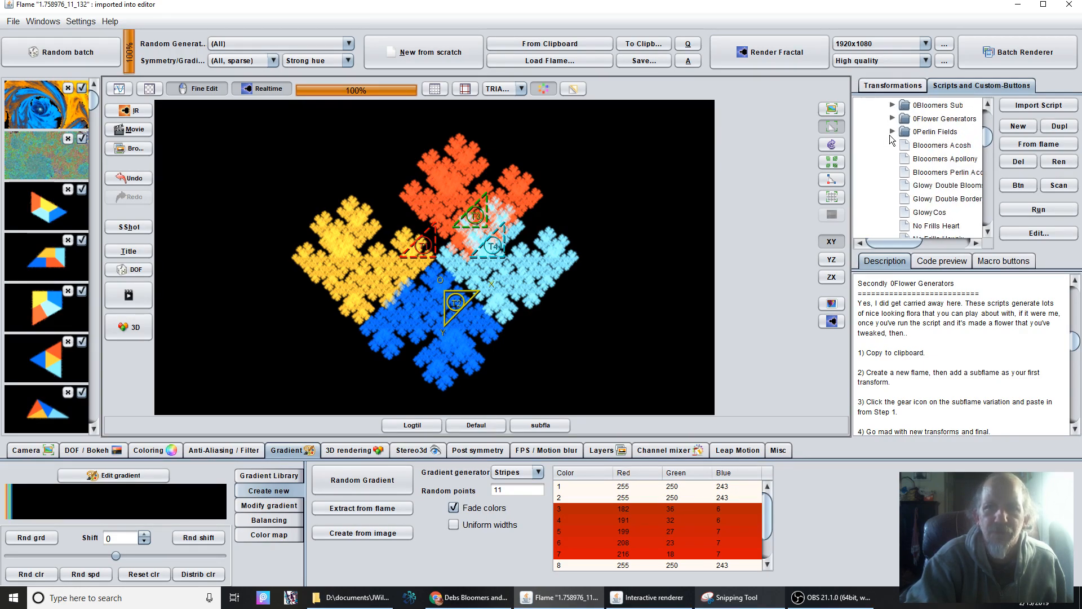
scroll(889, 186, down, 5)
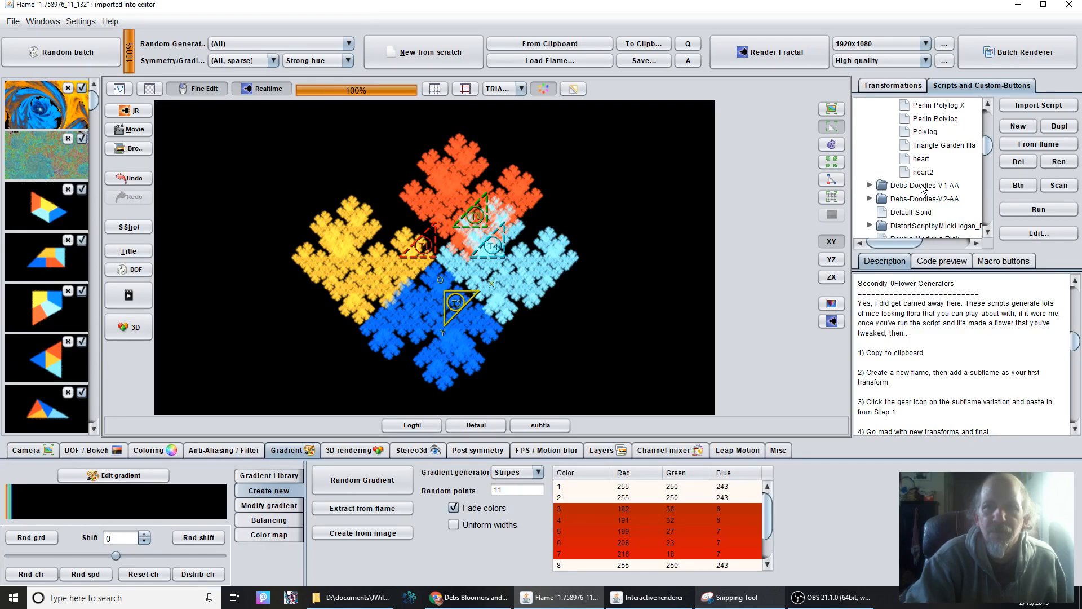
scroll(922, 189, up, 5)
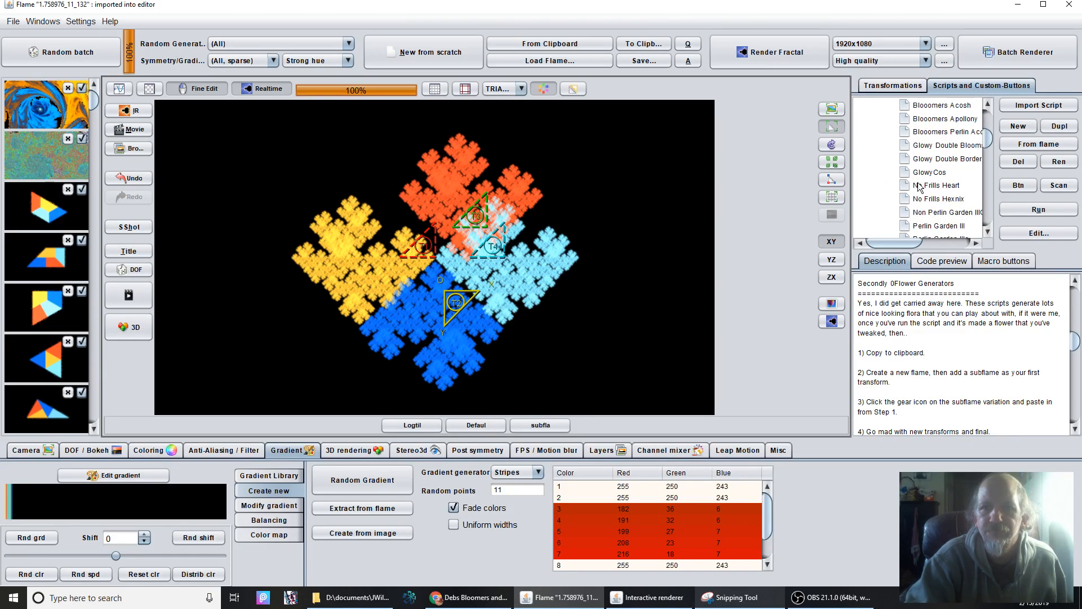
scroll(918, 189, up, 5)
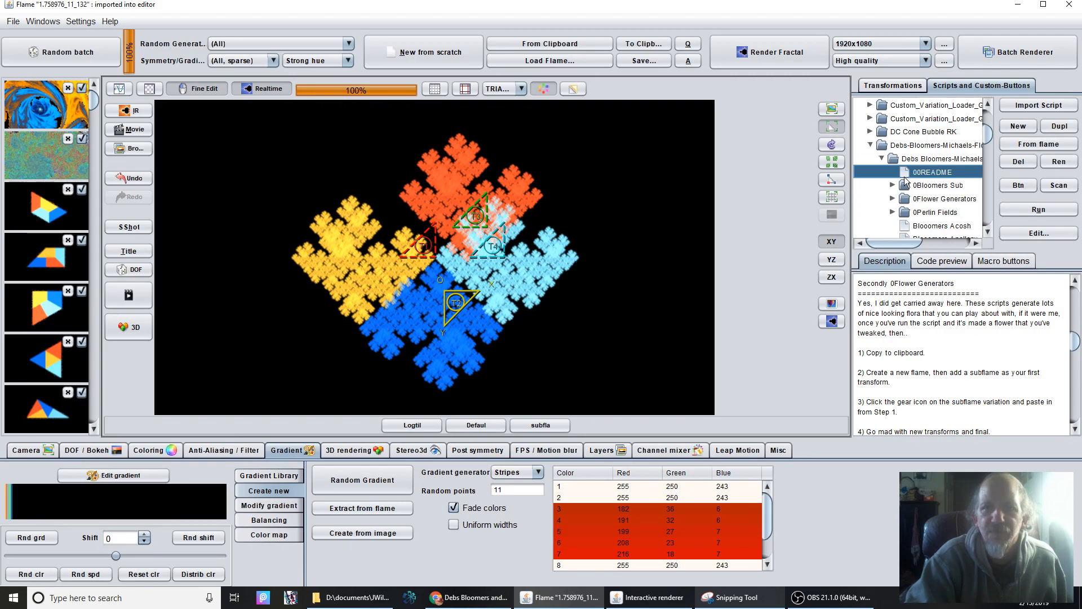
Expand the 0Bloomers Sub folder and run its Bloom Field script.
click(892, 186)
scroll(898, 175, down, 1)
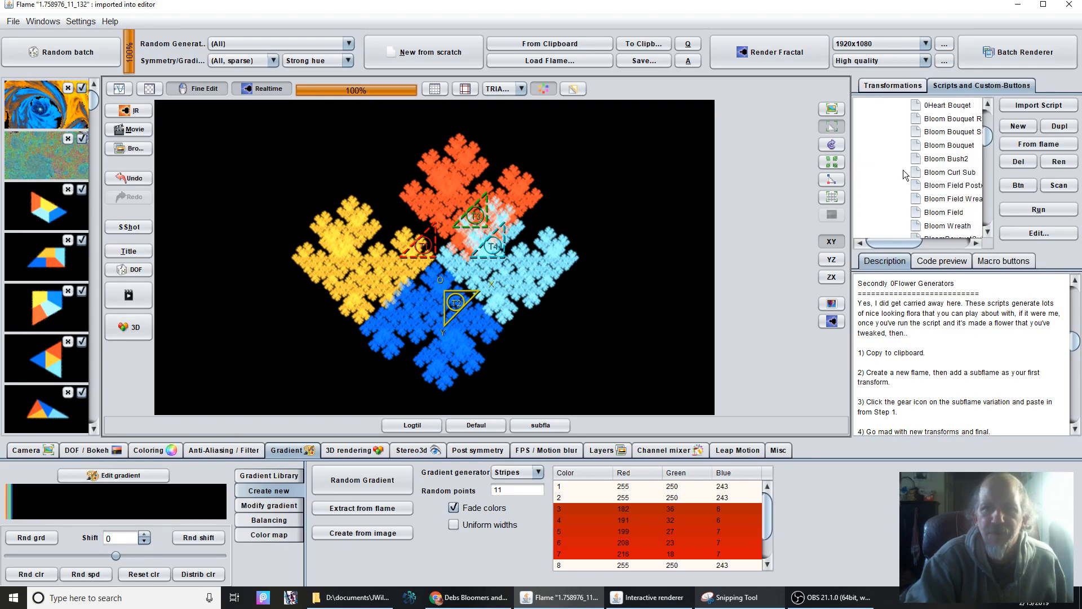
scroll(903, 174, down, 1)
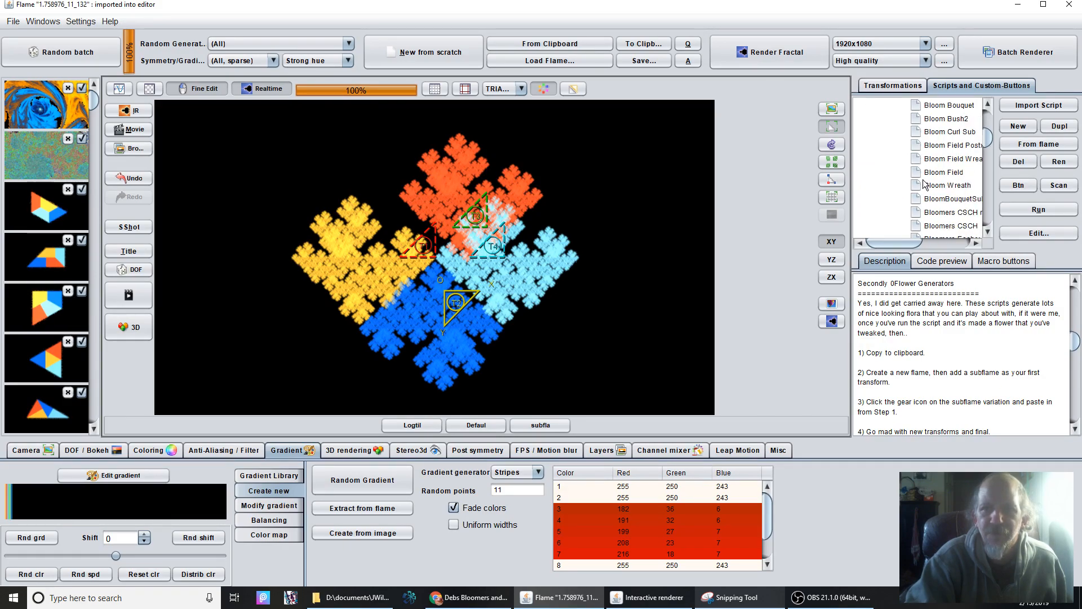
click(947, 173)
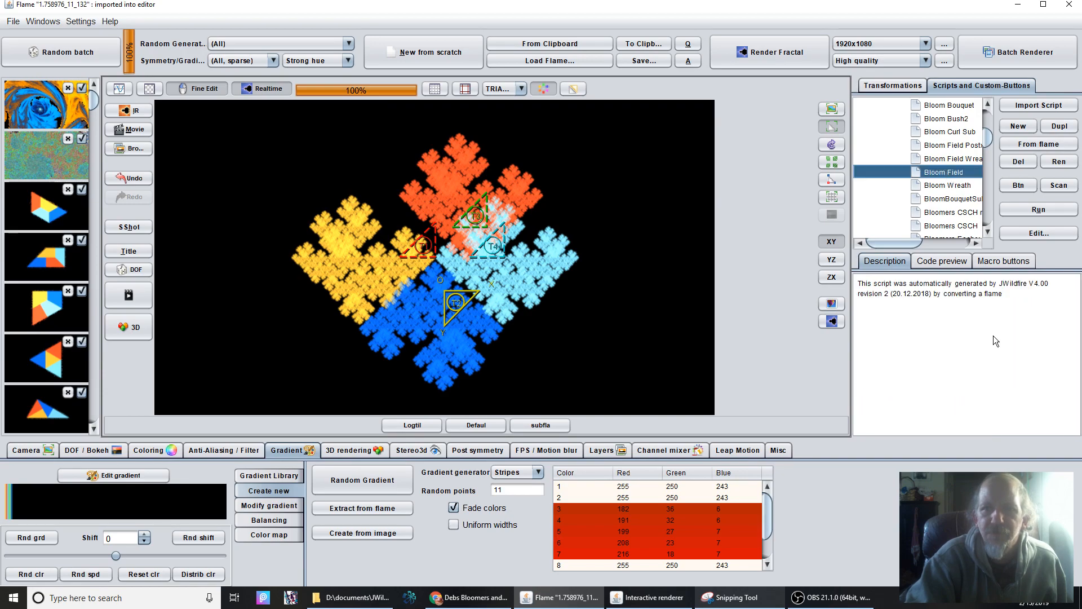
click(1043, 211)
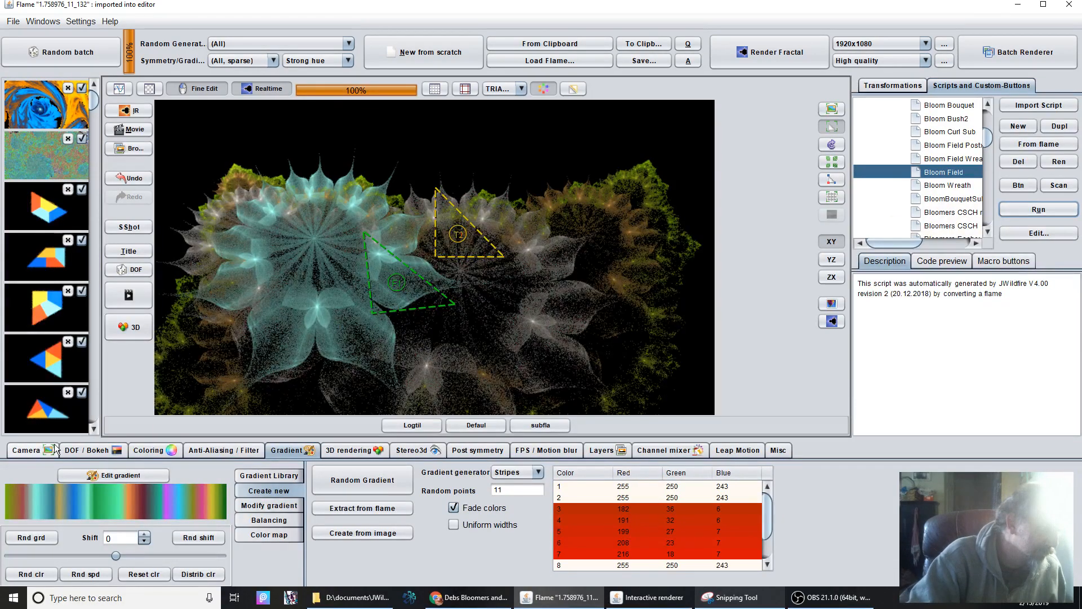
Review the generated flame's subflame_wf and hypertile transforms, and delete the hypertile final transform.
click(884, 83)
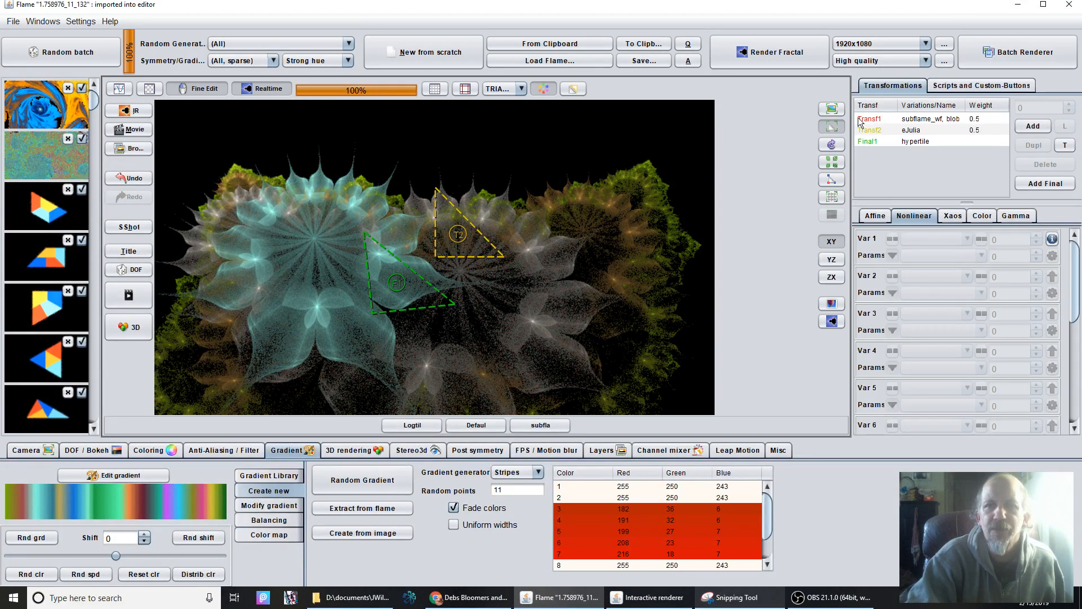
click(927, 119)
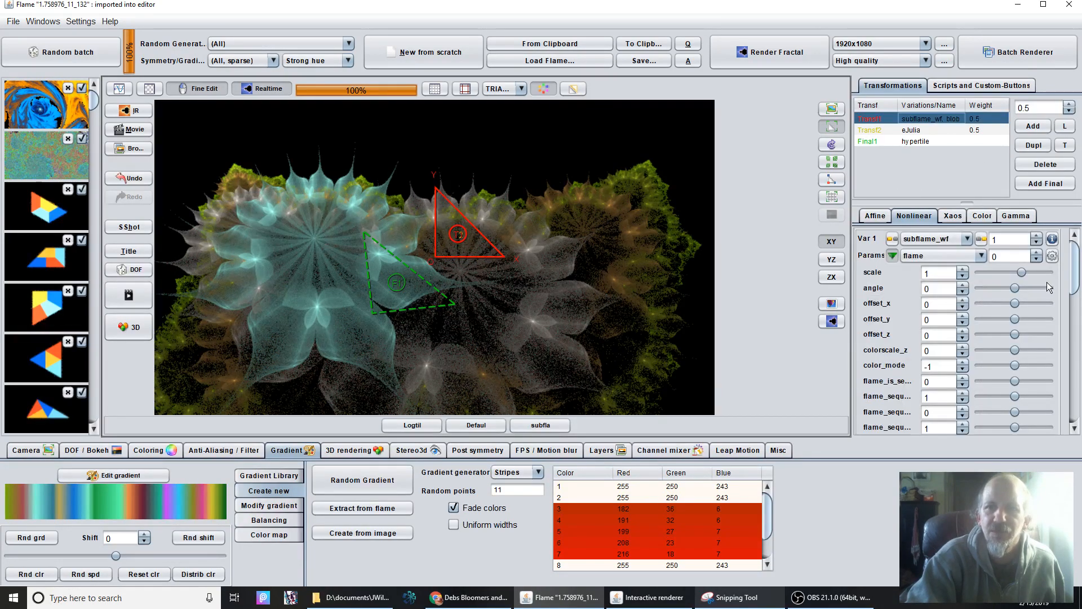
click(907, 142)
drag(1073, 270, 1074, 218)
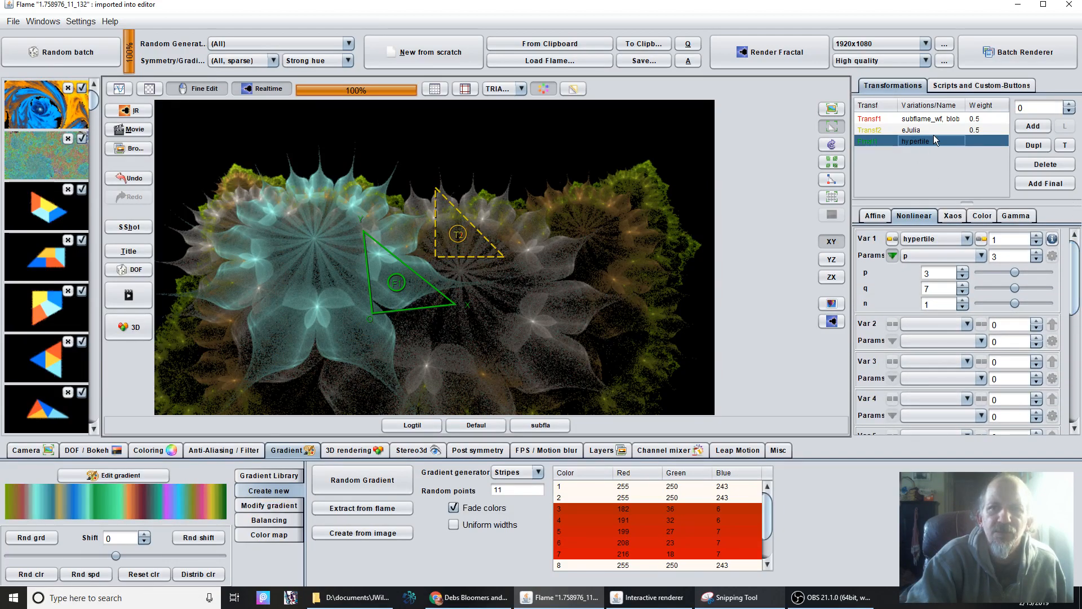
click(1044, 165)
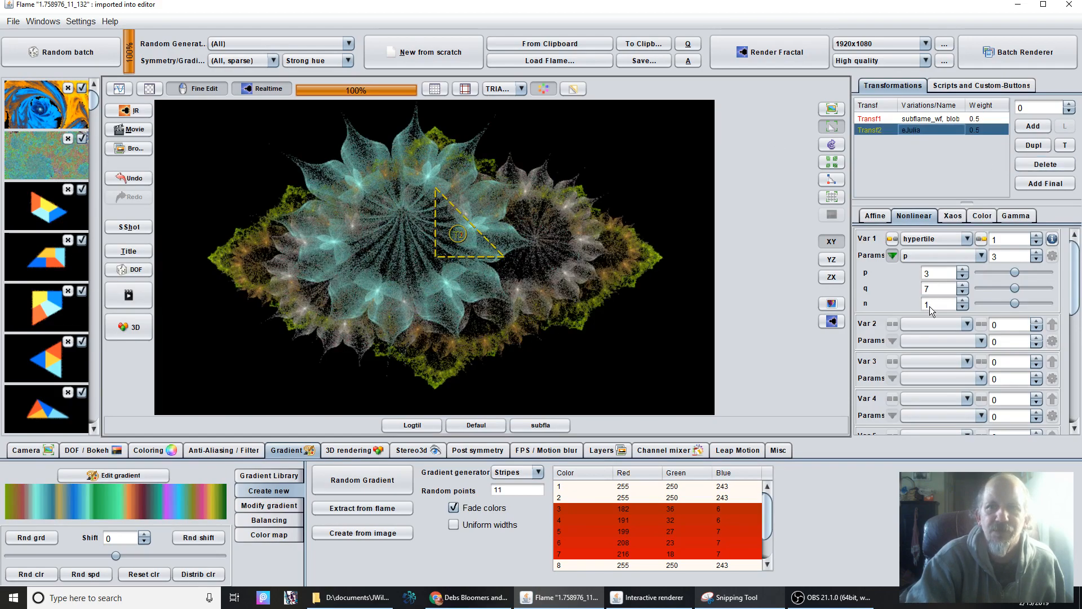
Copy the complete flame code from Transf1's subflame_wf variation without altering it, and open it from the clipboard as a new flame.
click(889, 131)
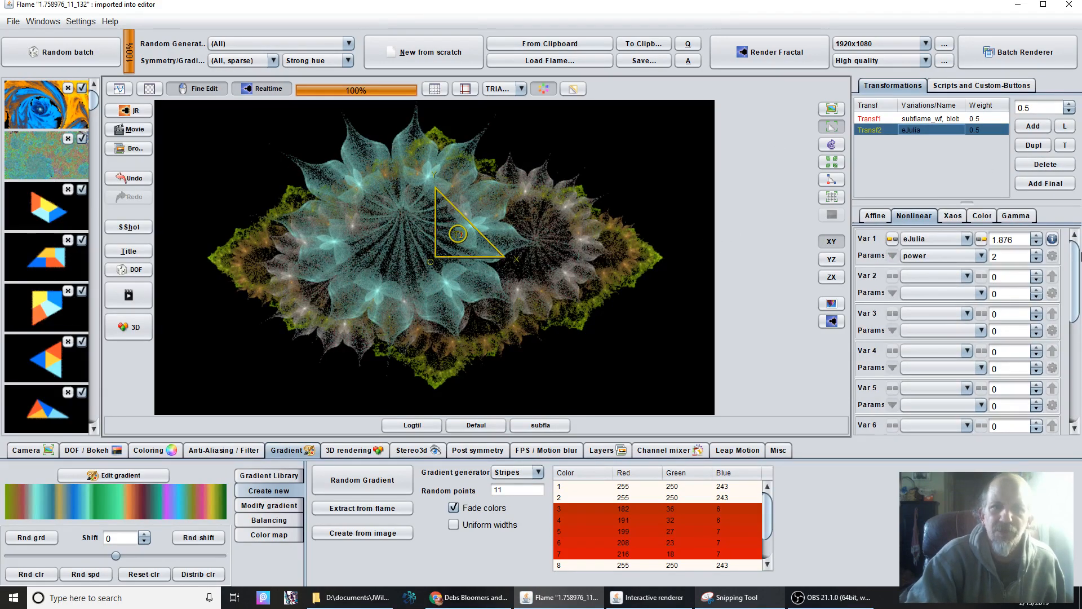
click(925, 119)
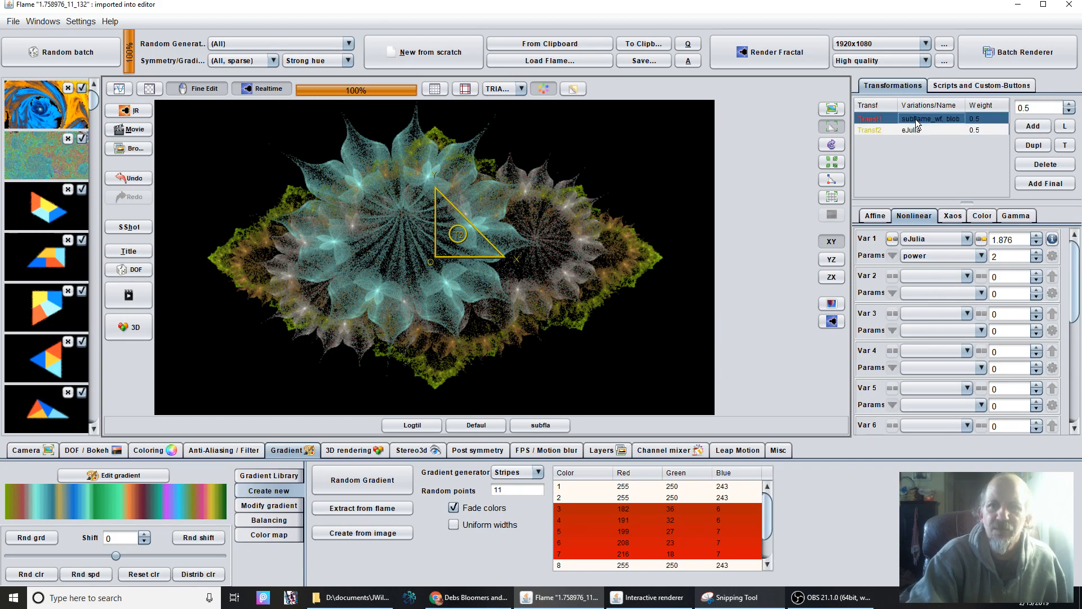
click(1051, 256)
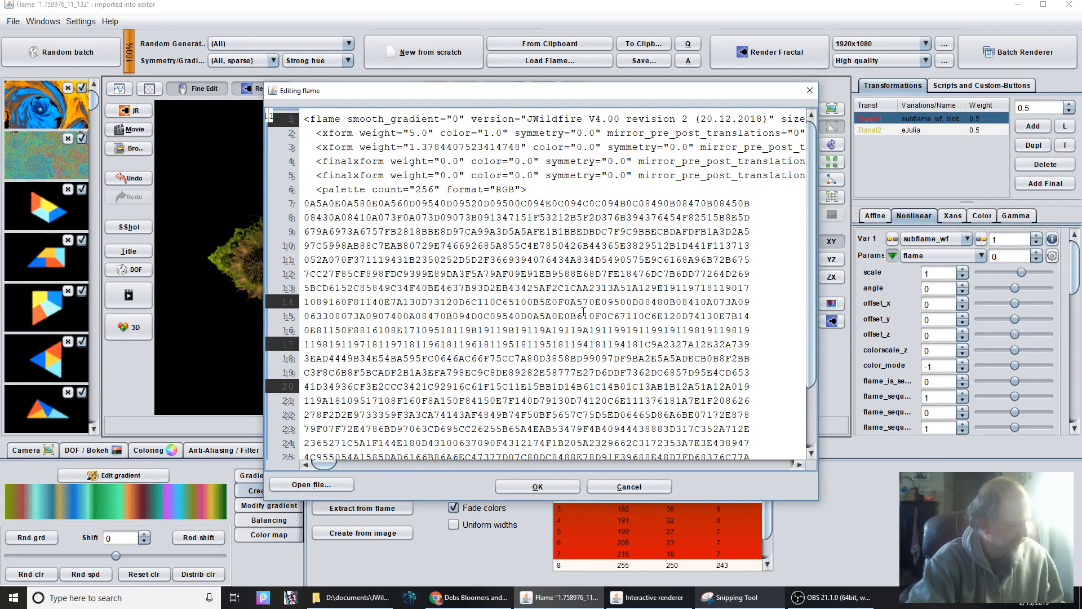
key(ctrl+a)
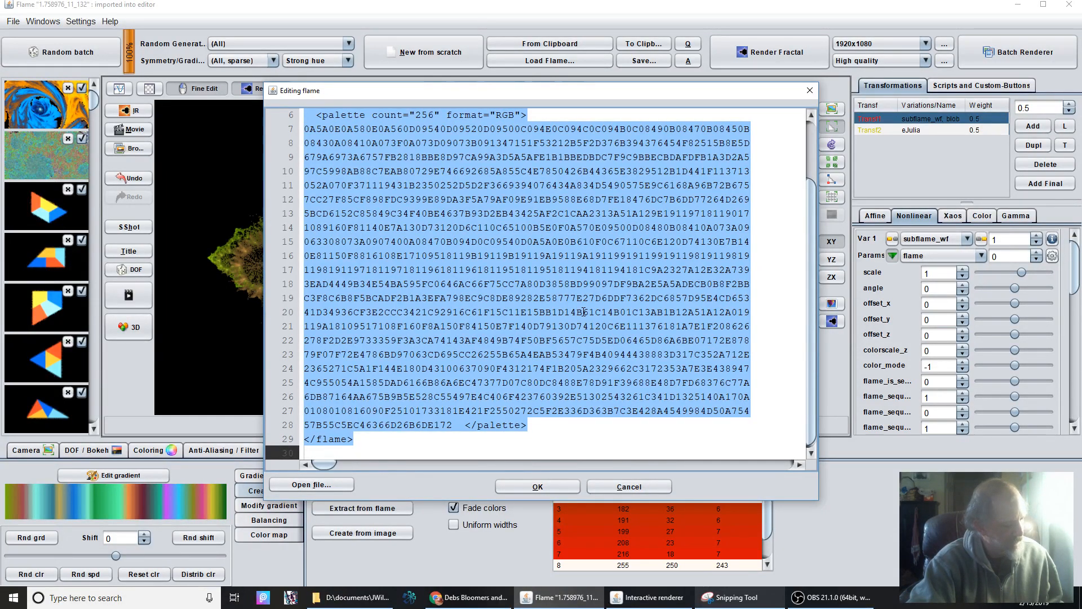
click(651, 484)
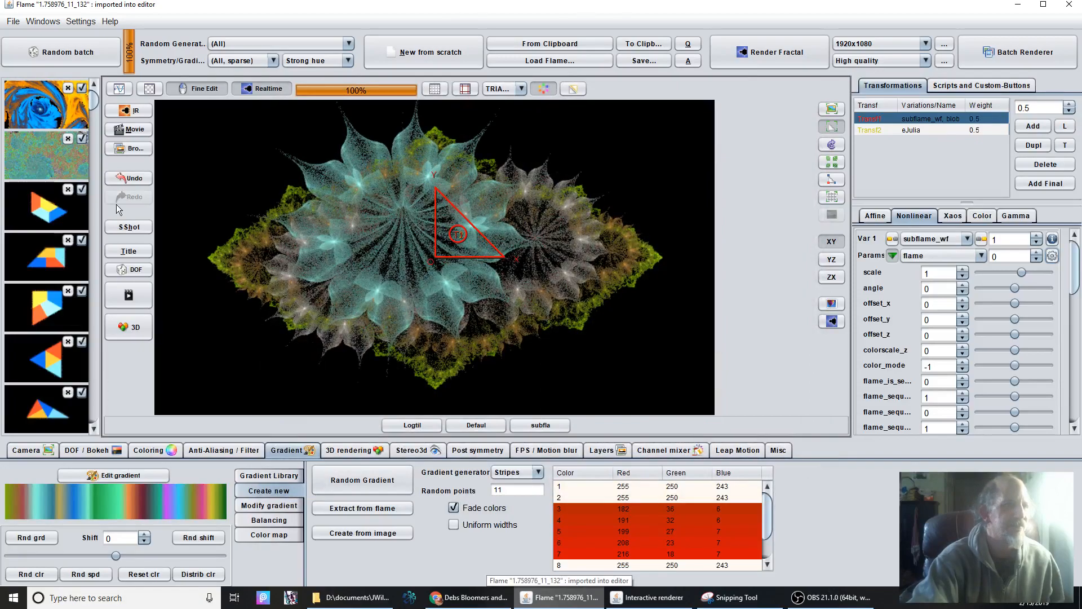
click(545, 42)
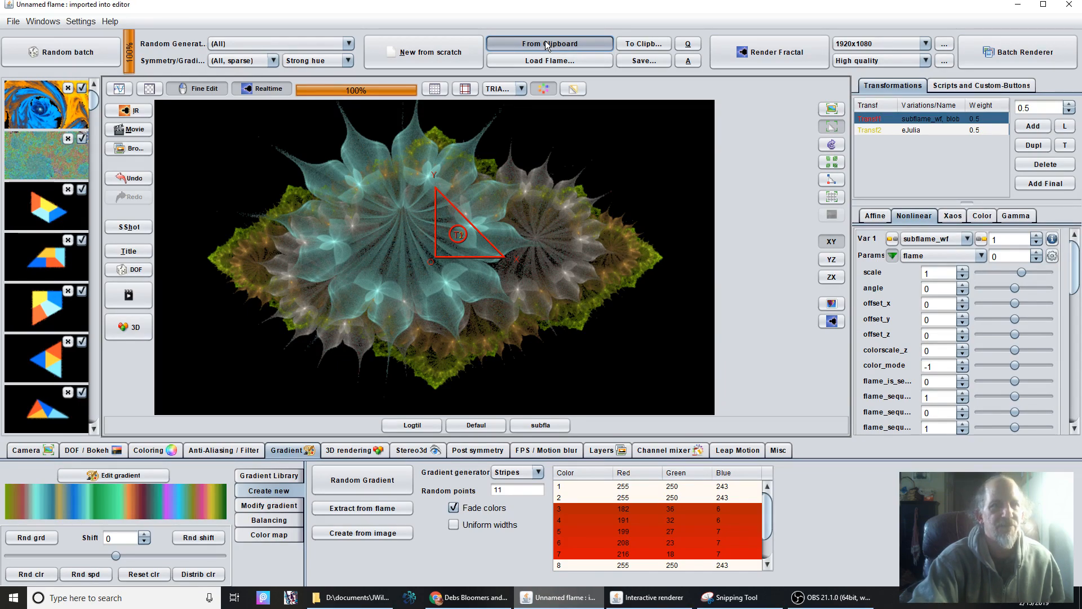
click(546, 44)
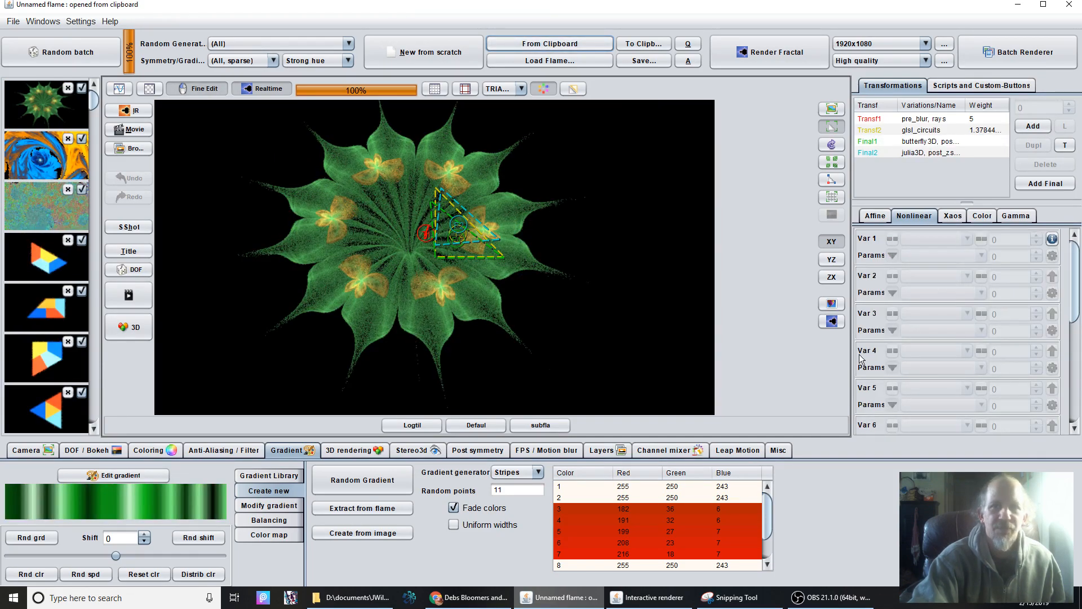
Inspect the pre_blur, glsl_circuits and butterfly3D transforms of the flame opened from the clipboard.
click(901, 119)
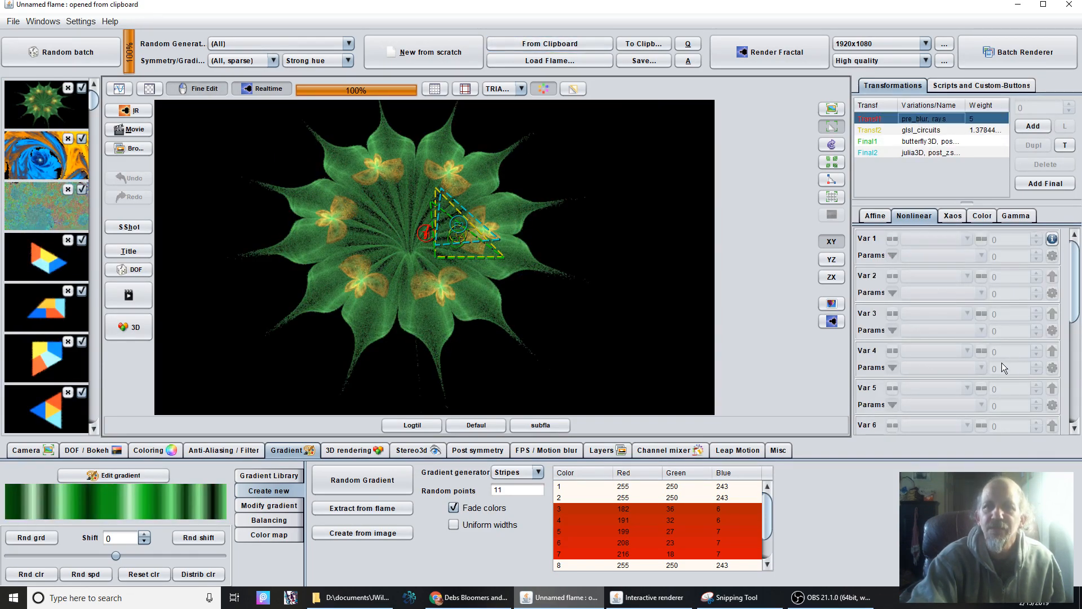
click(938, 133)
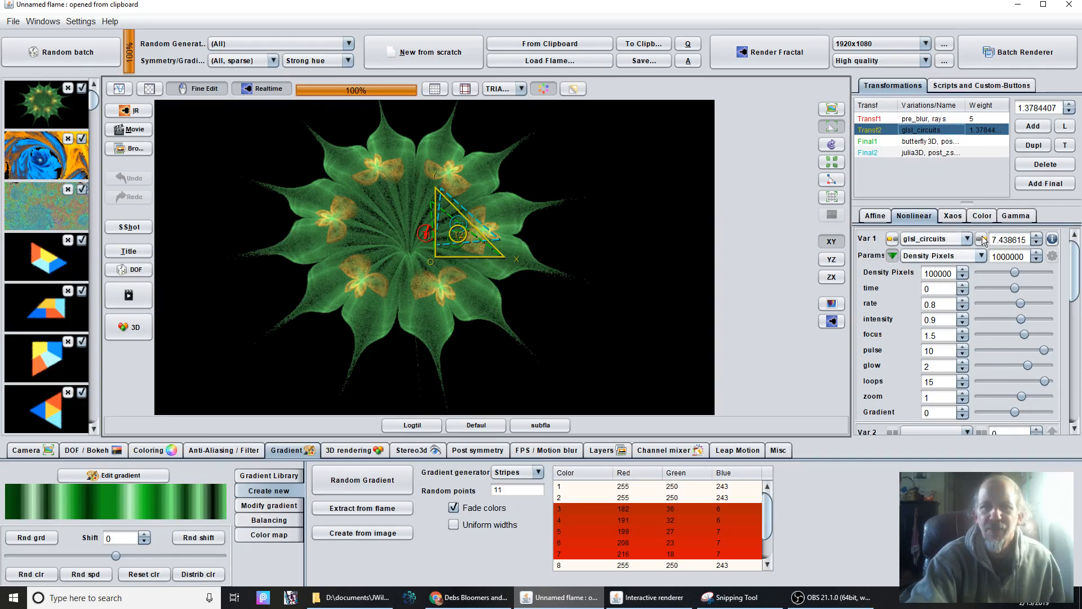
click(923, 142)
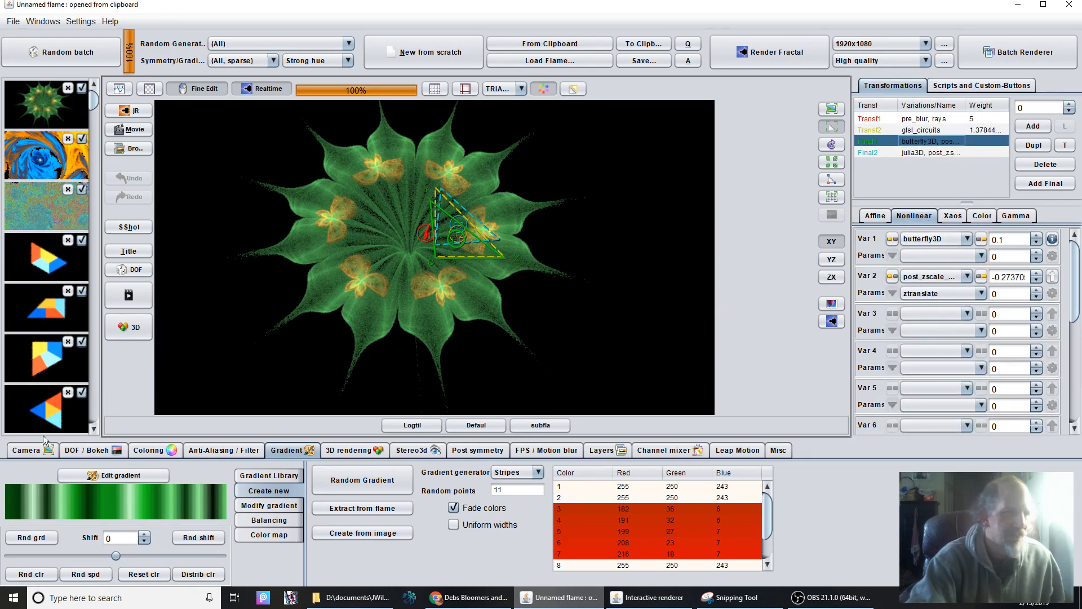
Adjust the green flower flame's camera to a pitch of about 41 and a yaw of about 19.28.
click(21, 455)
drag(55, 489, 75, 490)
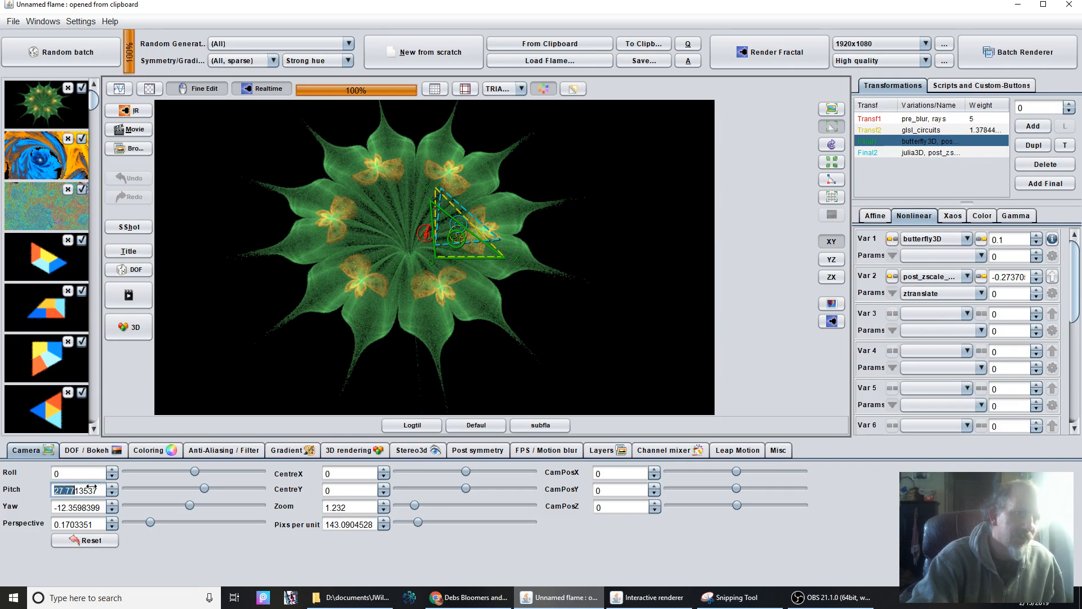
drag(149, 483, 255, 485)
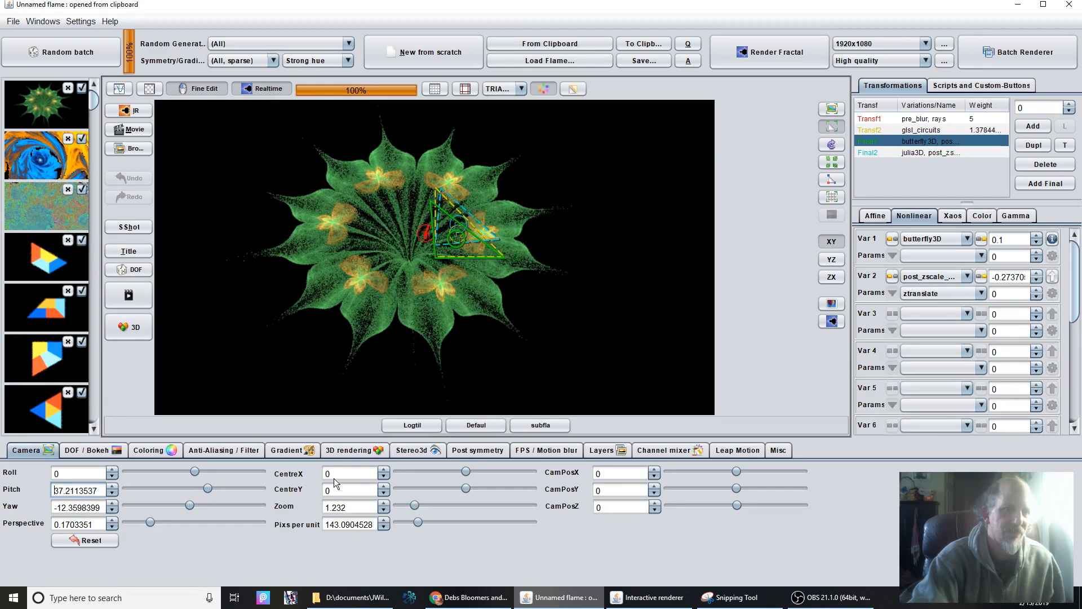
drag(363, 477, 426, 473)
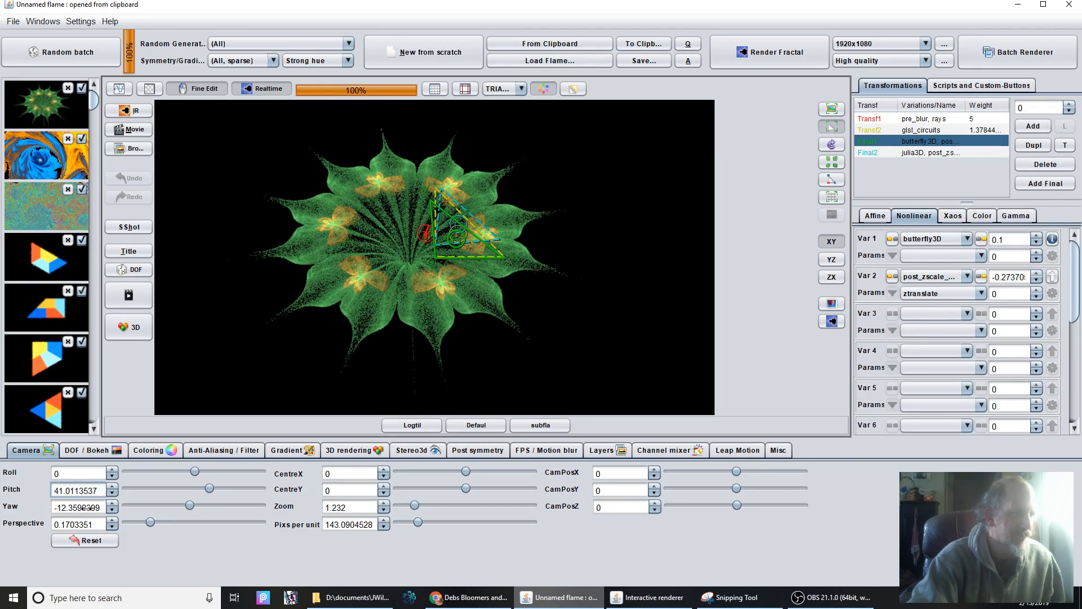
click(61, 507)
drag(620, 541, 622, 547)
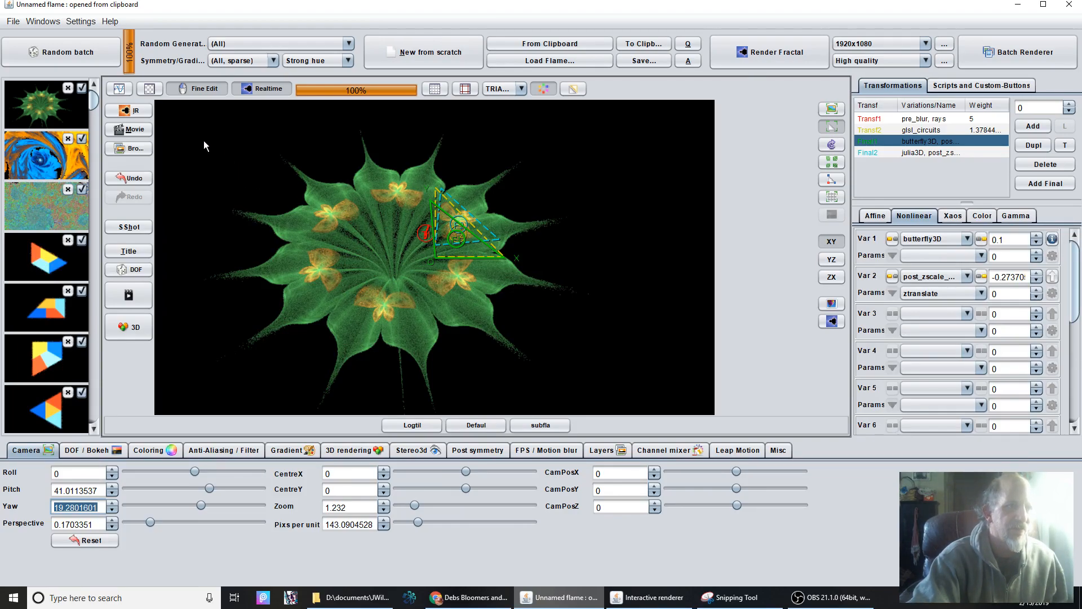
Find the earlier Bloom Field flame among the flame thumbnails and load it back into the editor.
drag(96, 101, 108, 228)
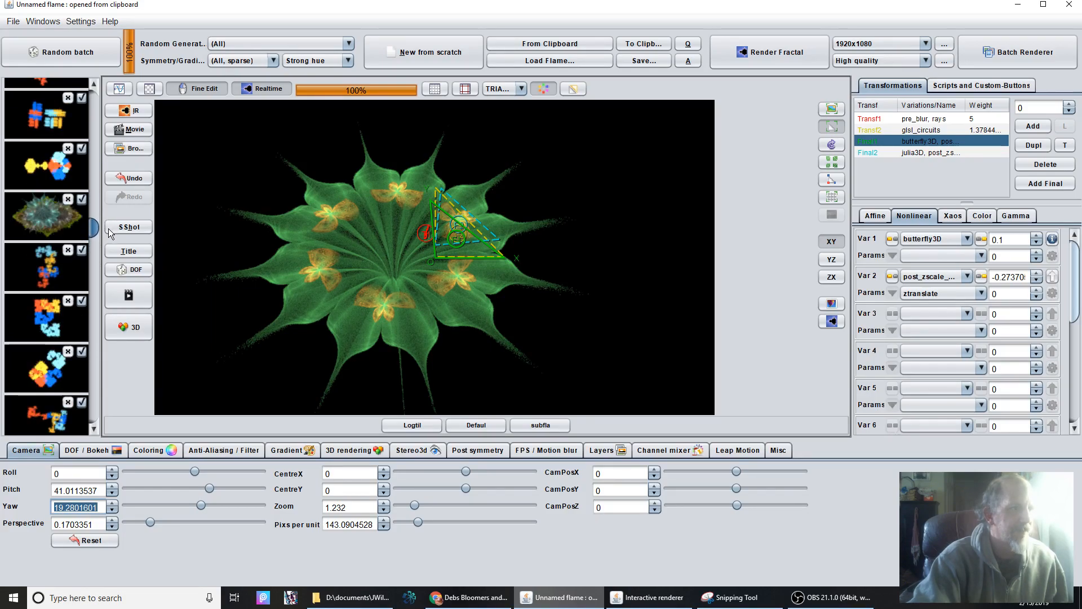
click(51, 218)
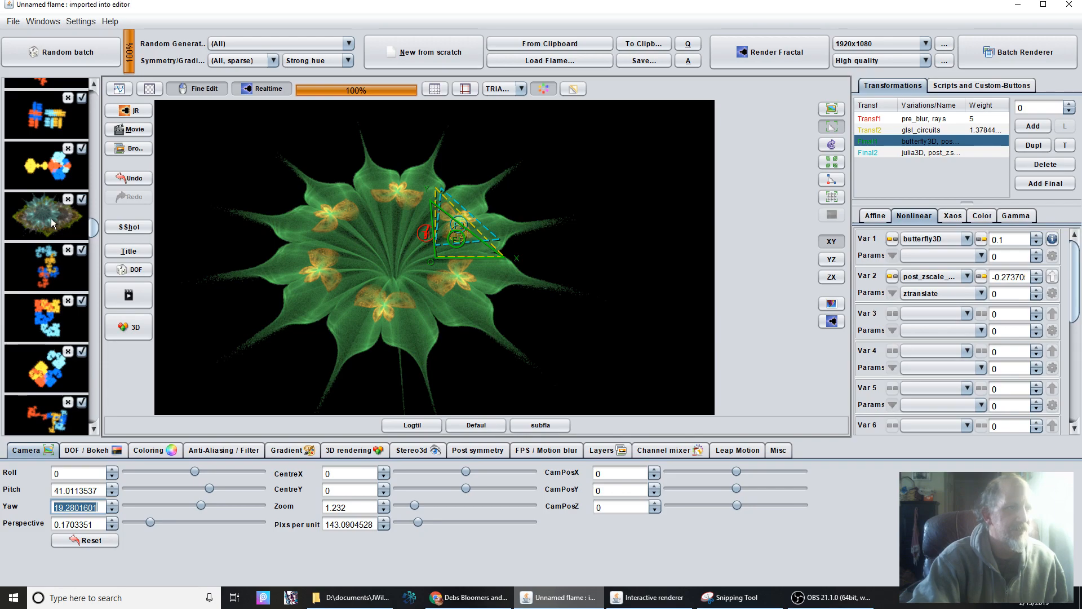
Take a snapshot of the Bloom Field flame and show the subflame_wf parameters of its Transf1.
click(131, 226)
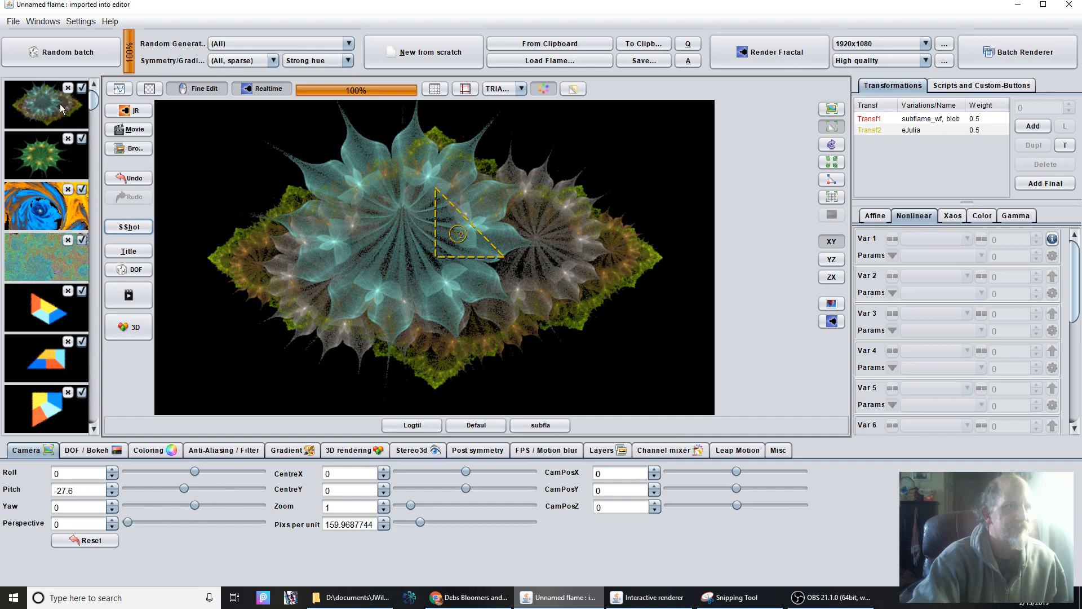
scroll(474, 306, up, 3)
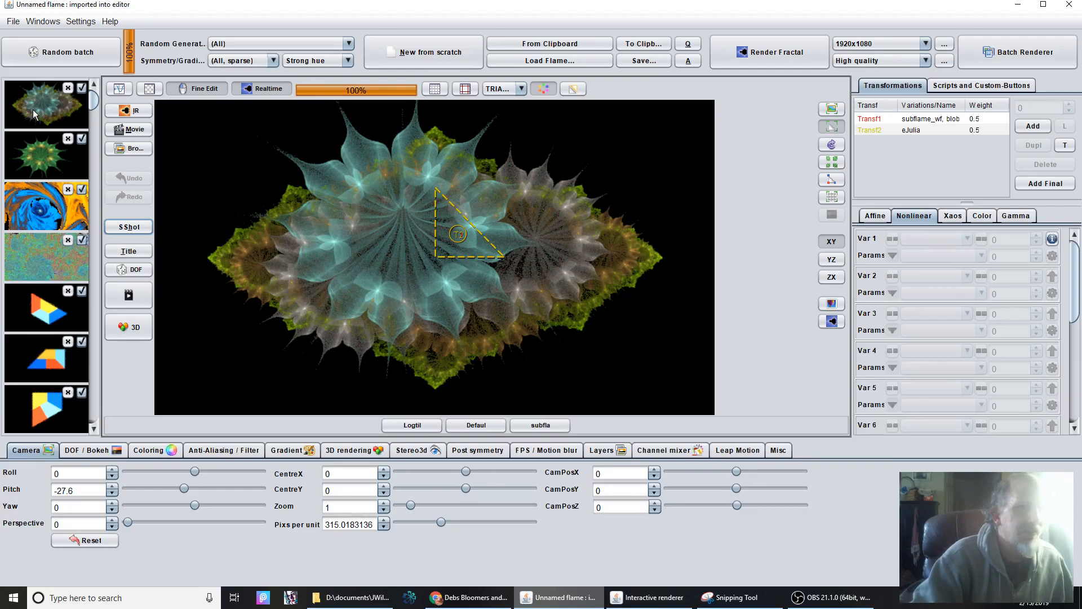
click(934, 119)
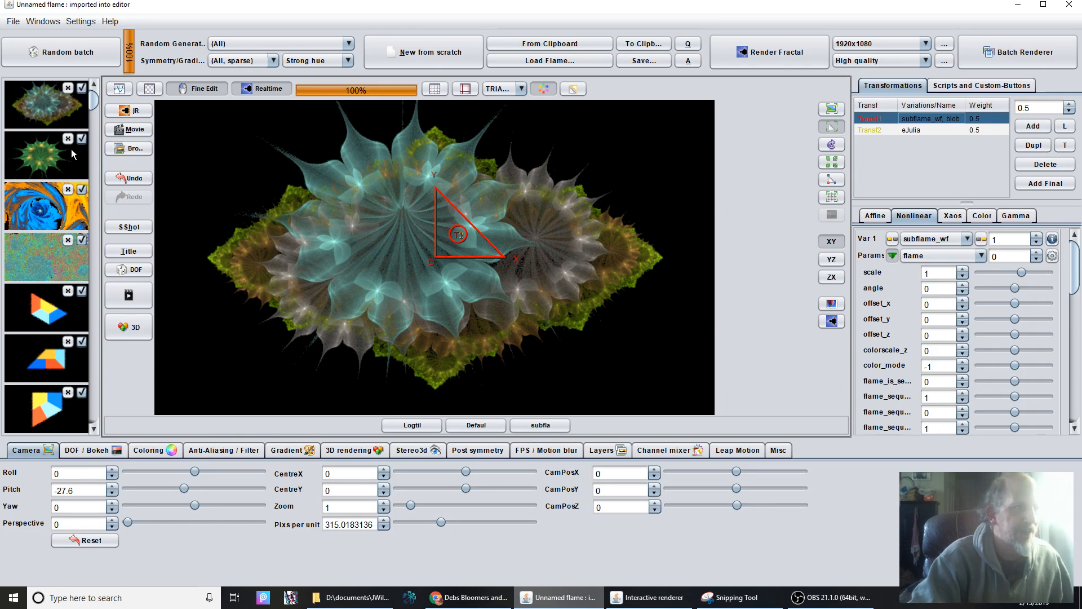
Compare the green flower flame with the Bloom Field flame by loading each from its thumbnail.
click(40, 157)
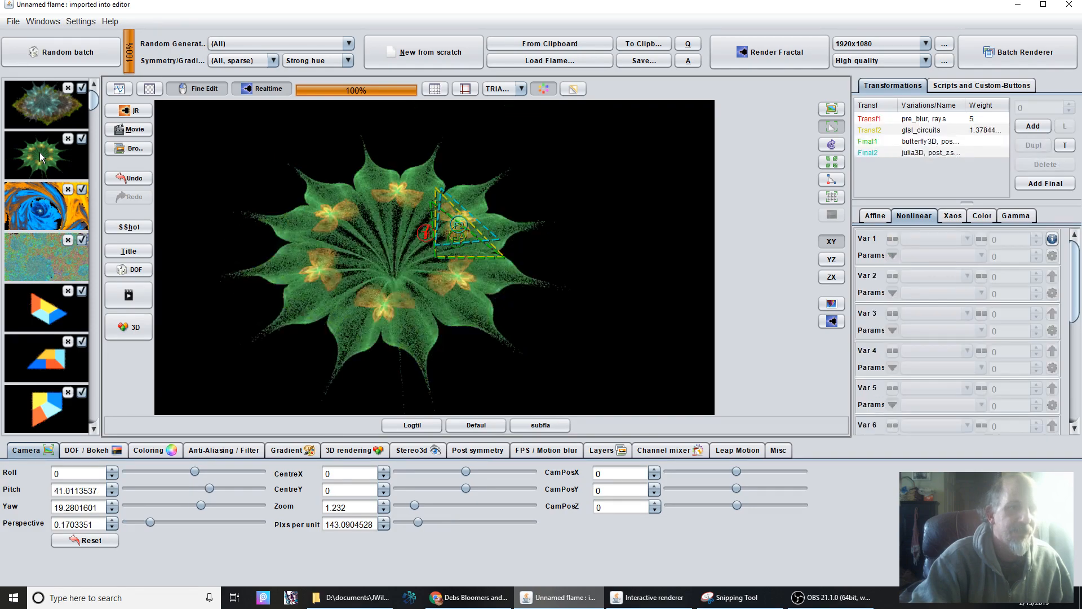
scroll(313, 266, down, 2)
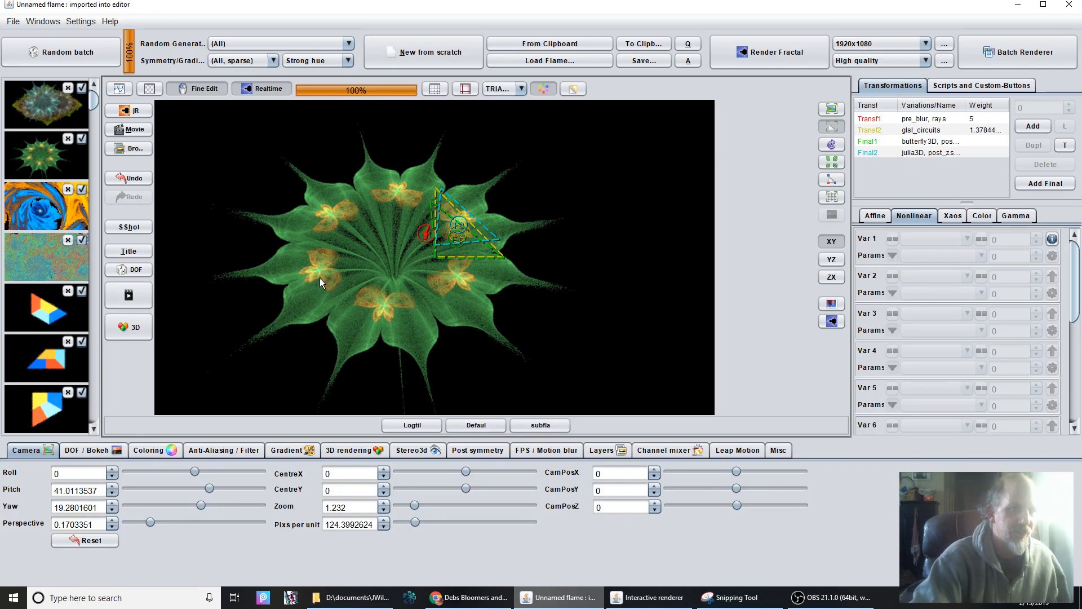
click(37, 105)
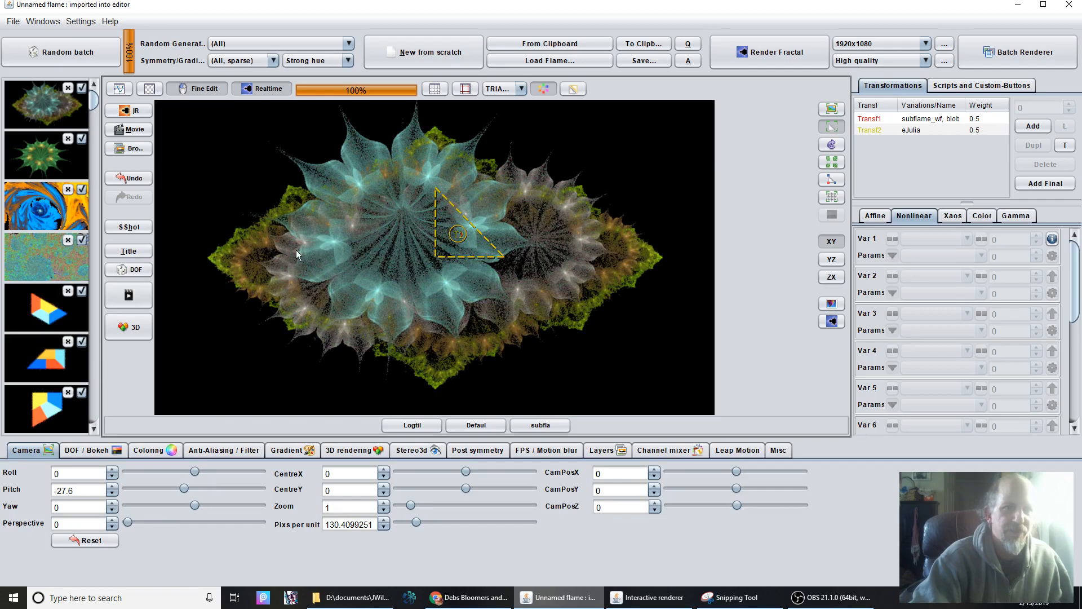
Set color_mode to 0 for the subflame_wf variation in the Bloom Field flame's Transf1.
click(937, 118)
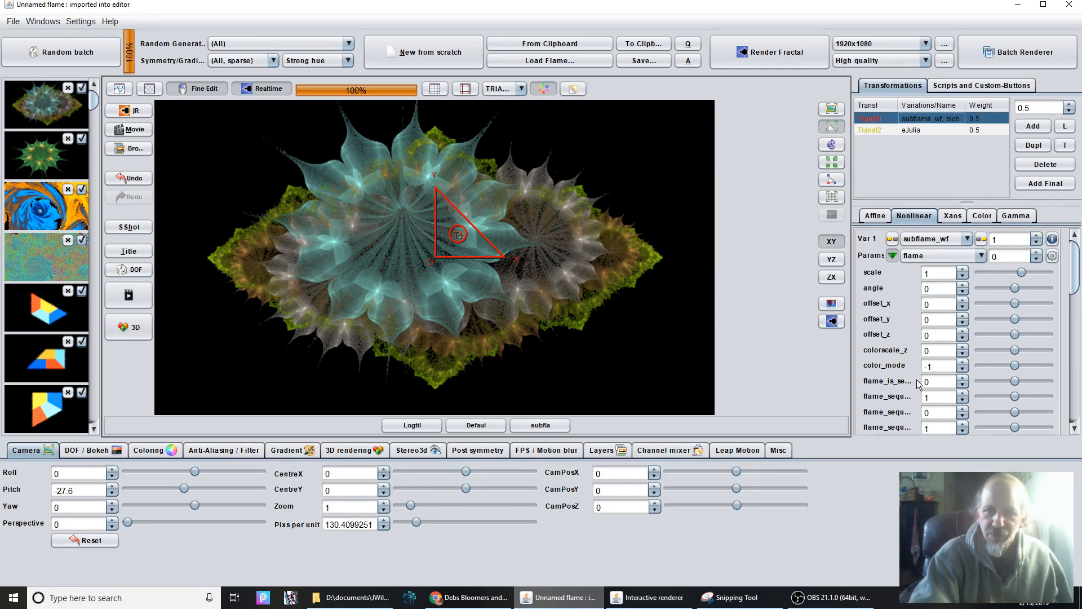
click(963, 367)
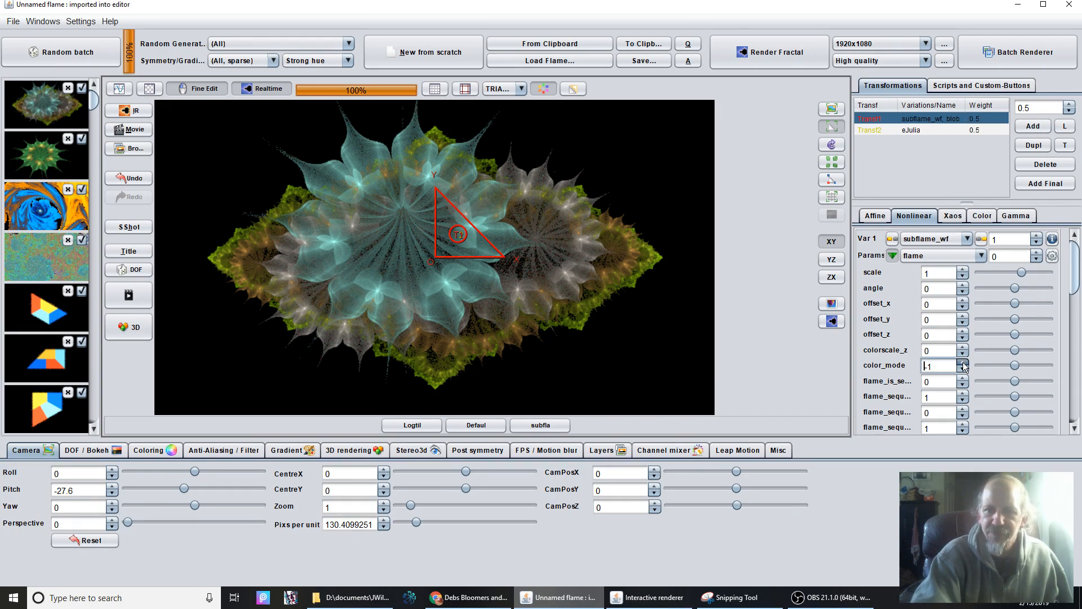
click(963, 364)
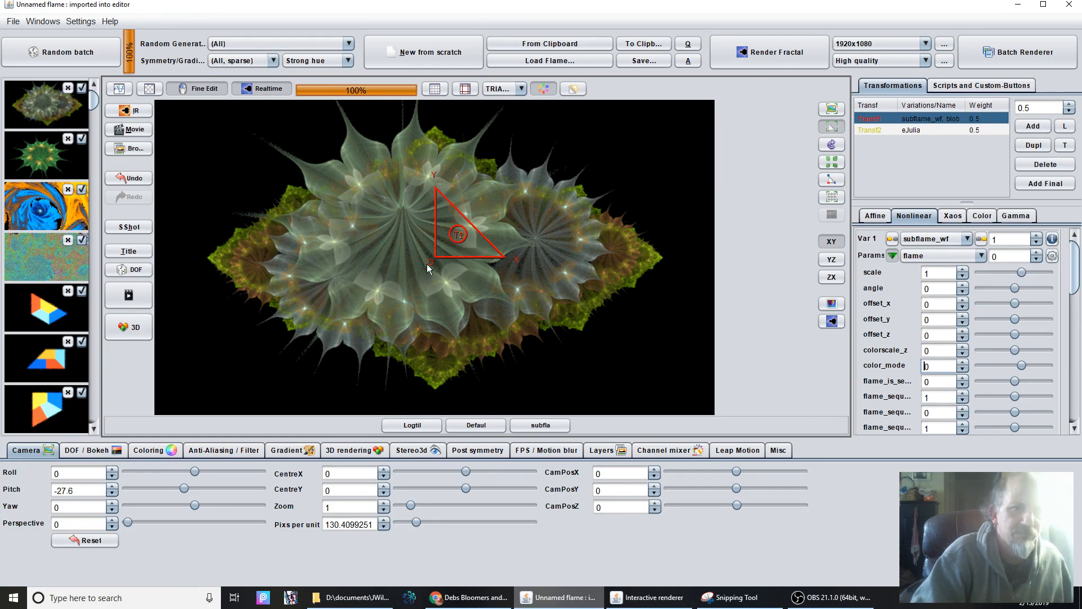
Load the green flower flame and inspect the julia3D, post_zscale and pre_wave3D variations of its Final2 transform.
click(35, 163)
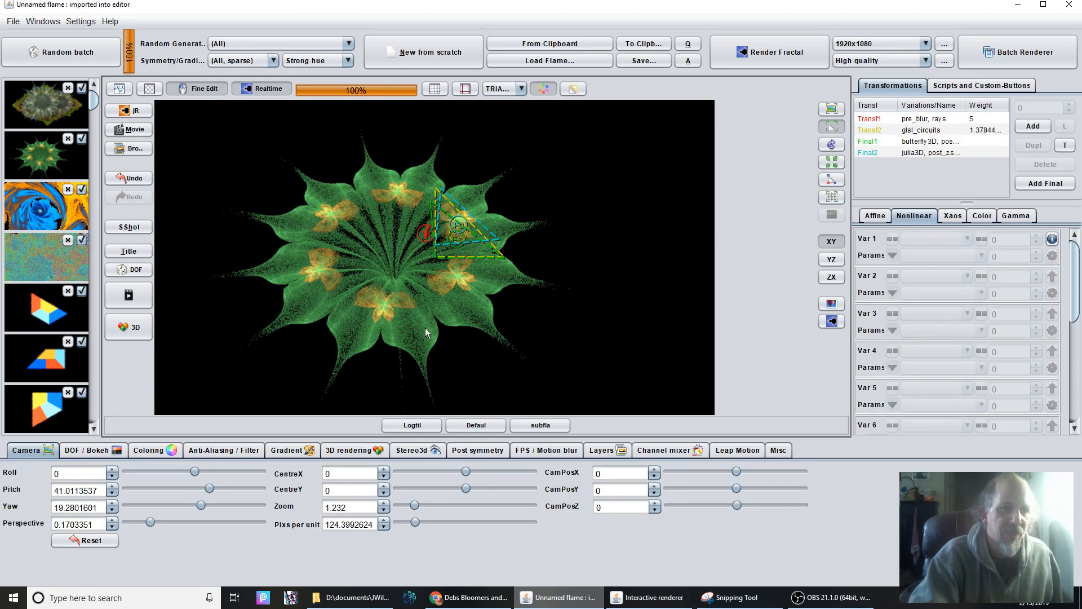
click(916, 154)
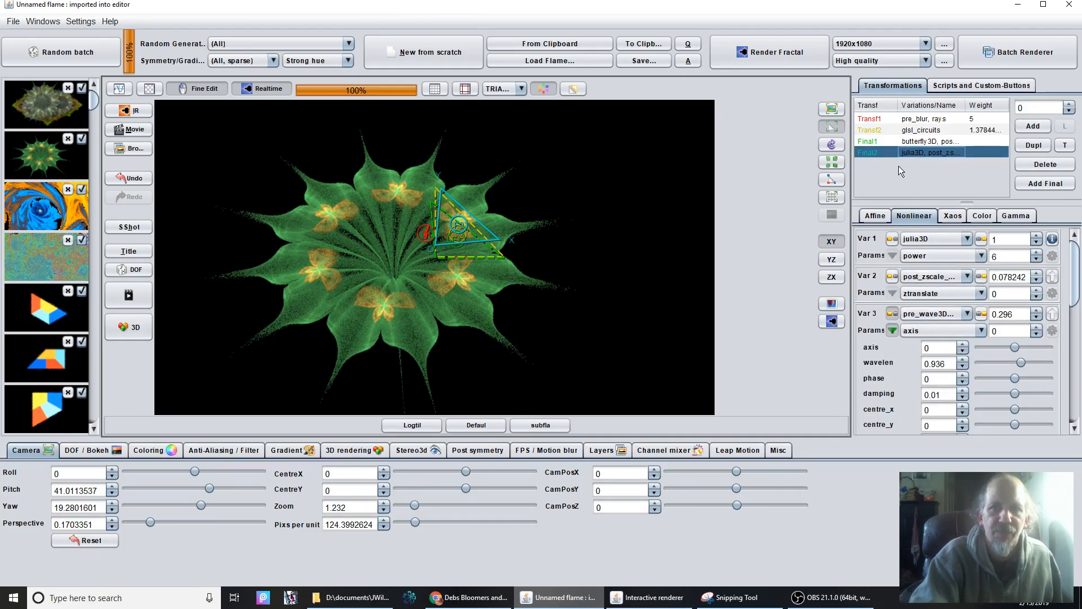
mouse_move(1073, 282)
mouse_down()
mouse_move(1076, 318)
mouse_move(1077, 293)
mouse_up()
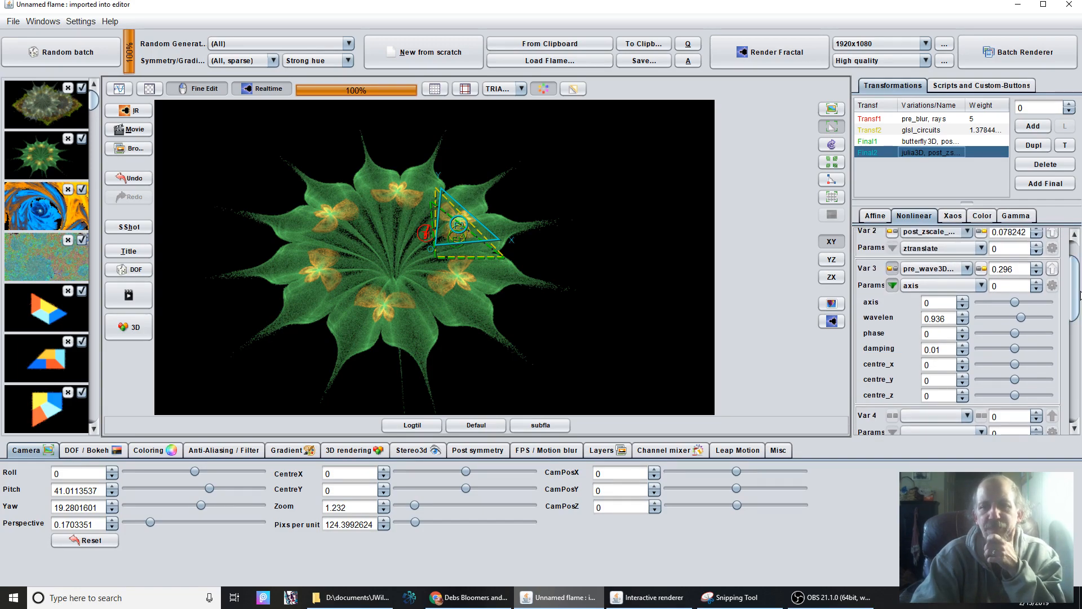
scroll(1079, 294, up, 3)
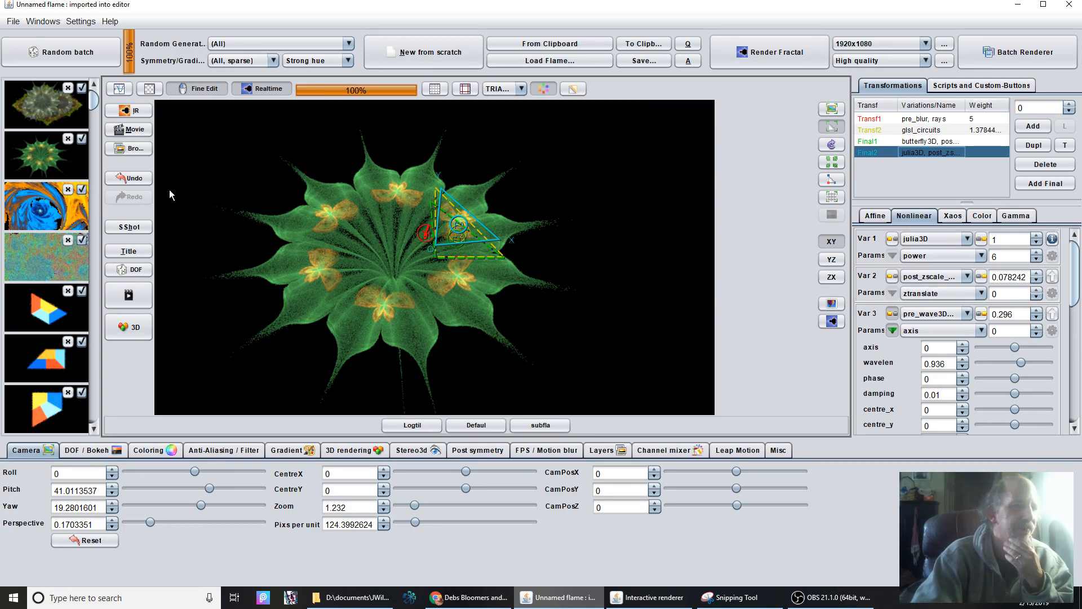
Create a new flame from scratch and run the Bloomers Escher script on it.
click(426, 55)
click(978, 84)
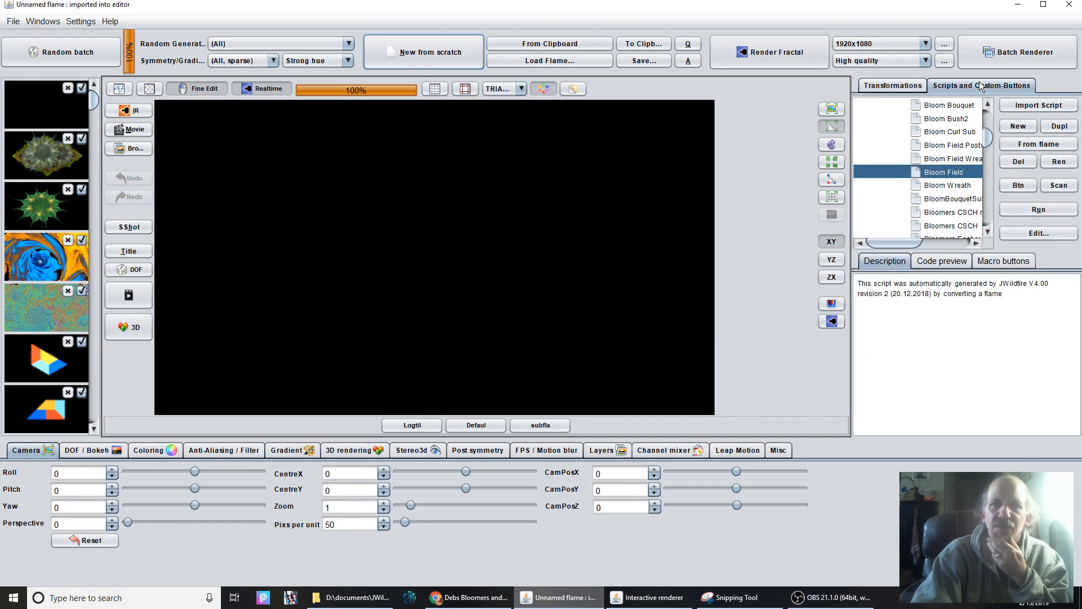
scroll(952, 201, down, 1)
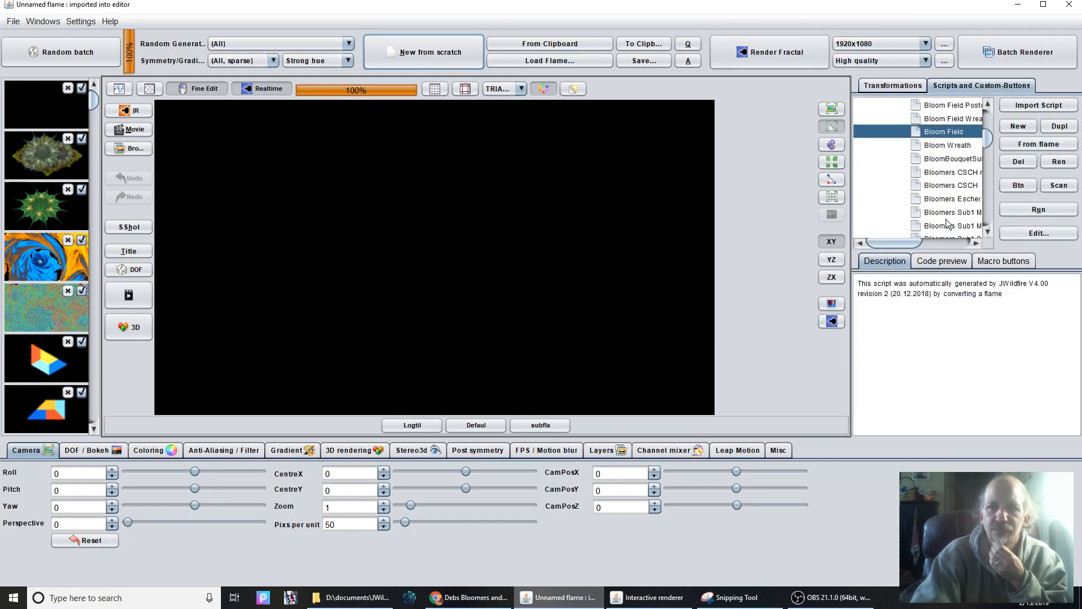
click(948, 186)
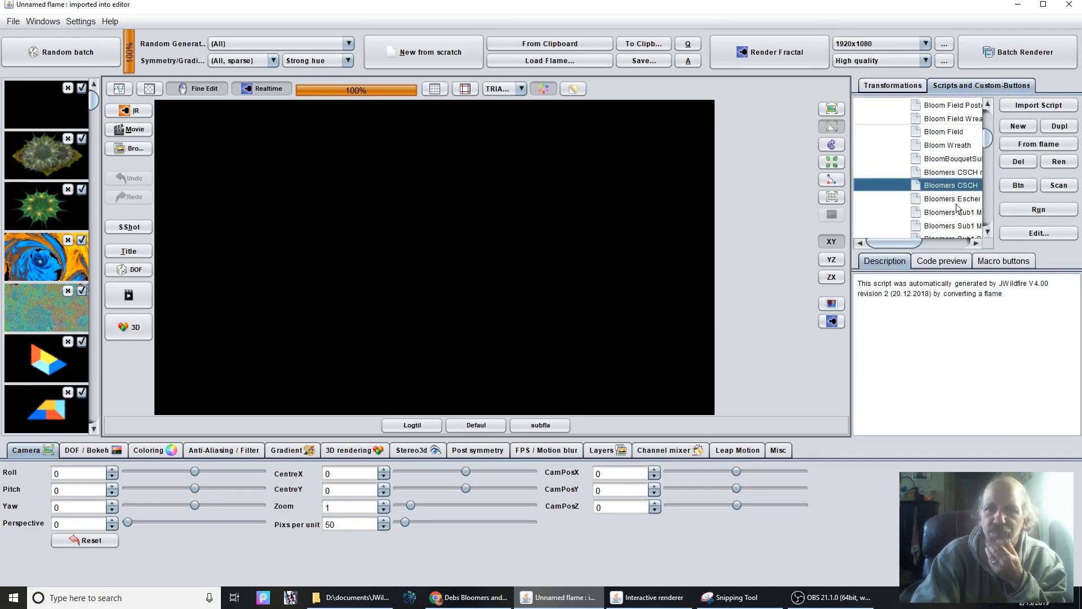
click(956, 200)
click(1038, 209)
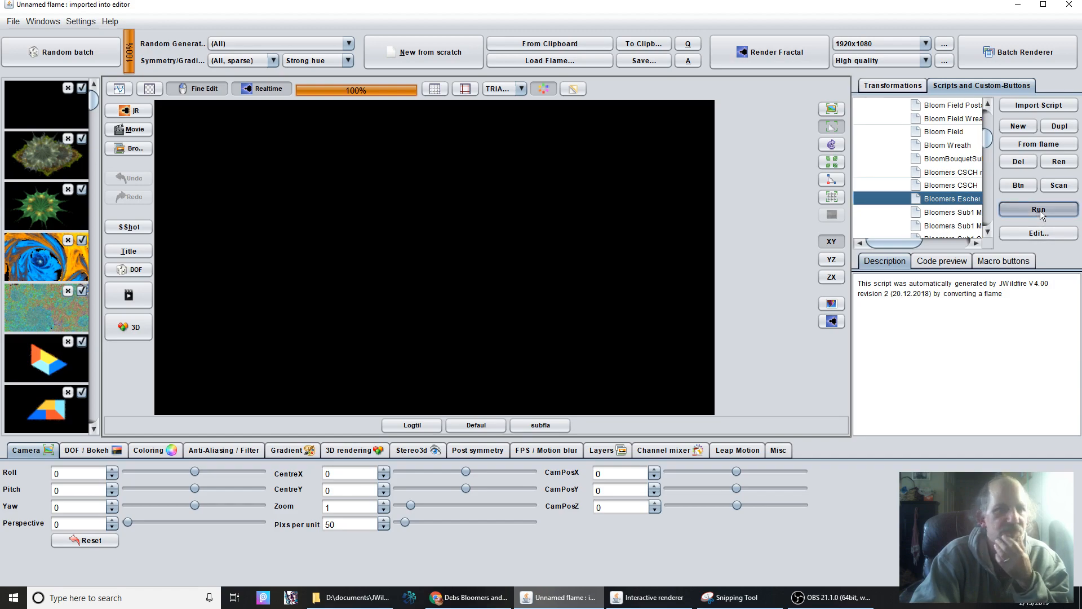
Shift the escher transform's T2 triangle around the preview to reshape the blossom spirals, leaving it overlapping the T1 triangle.
click(486, 310)
drag(487, 310, 555, 143)
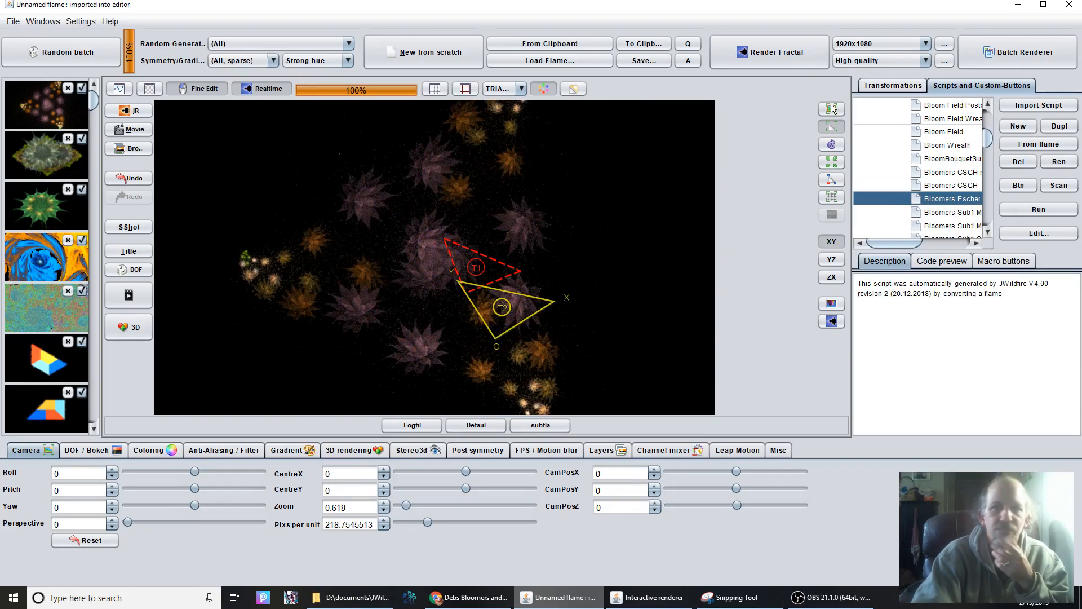
click(892, 85)
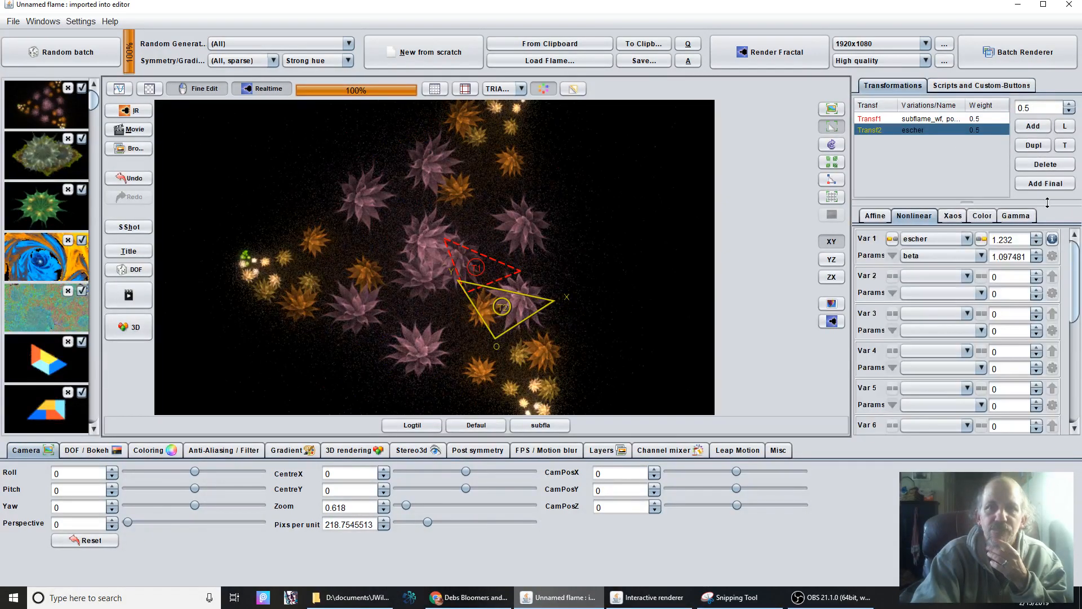
drag(381, 388, 313, 329)
drag(499, 327, 106, 371)
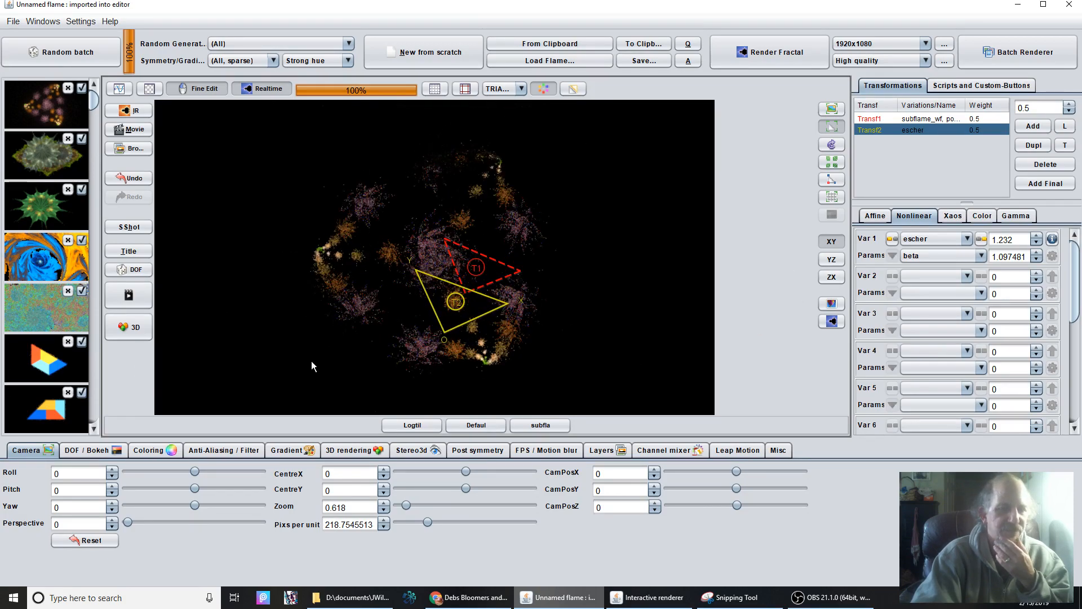
drag(498, 295, 710, 4)
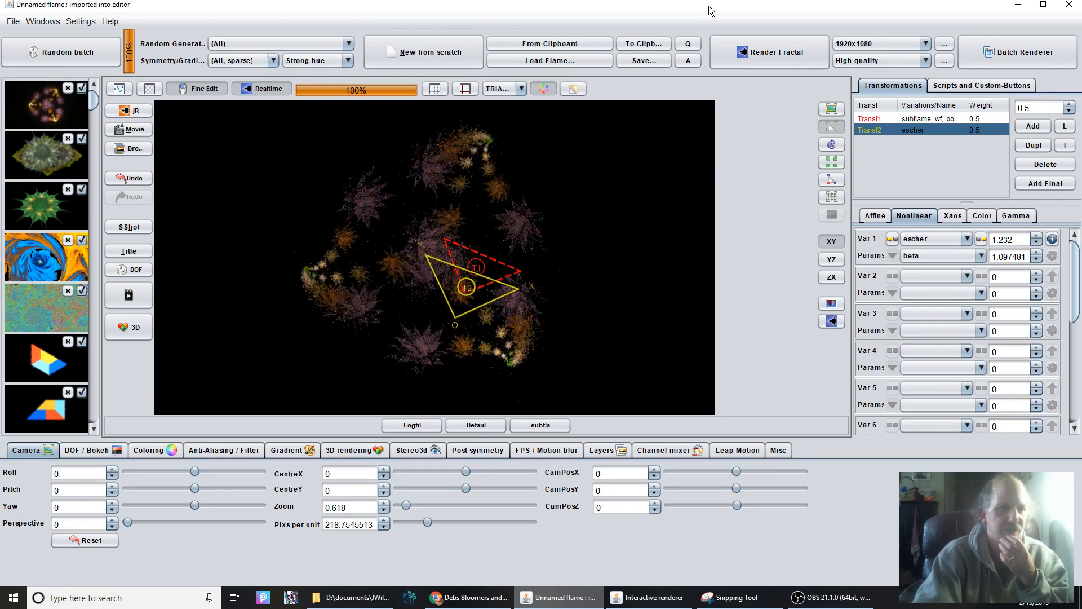
drag(479, 307, 532, 299)
drag(882, 273, 497, 288)
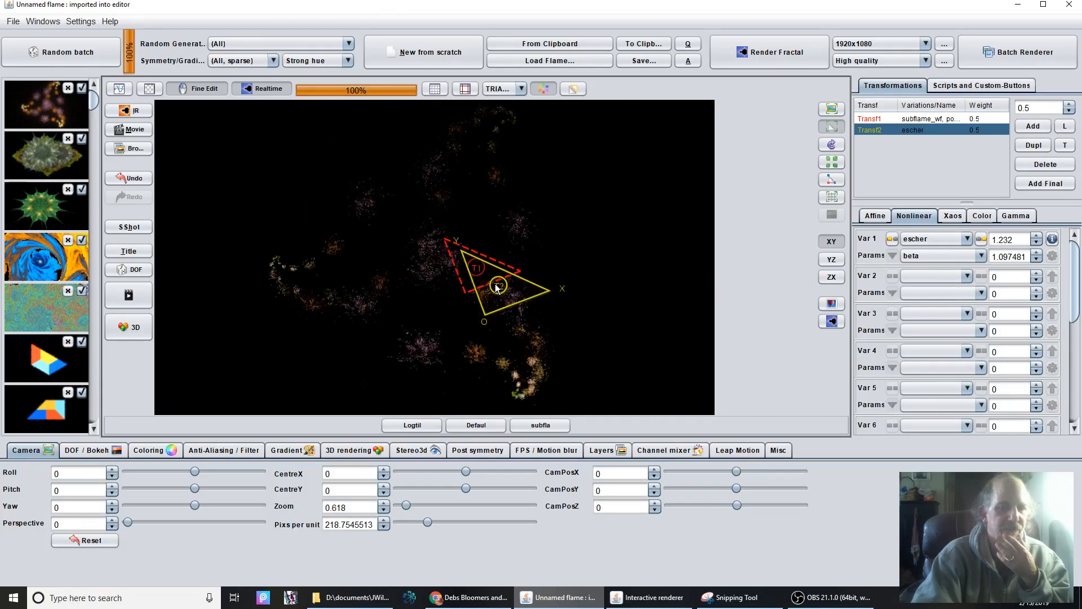
drag(697, 309, 621, 302)
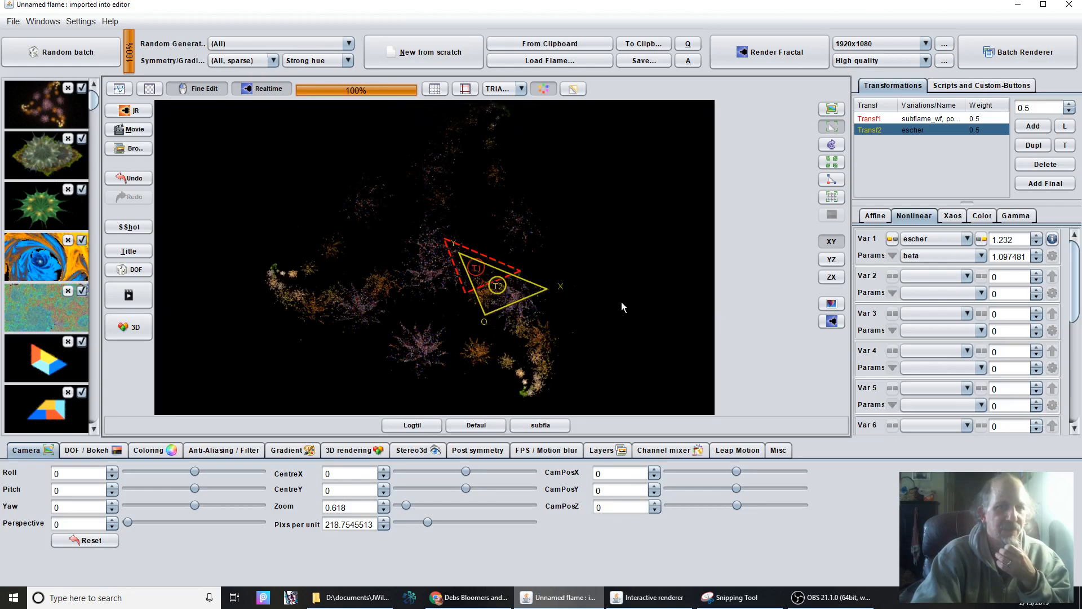
Copy the complete Blossom flame code from Transf1's subflame_wf variation without altering it, and open it from the clipboard as a new flame.
click(940, 118)
click(1053, 256)
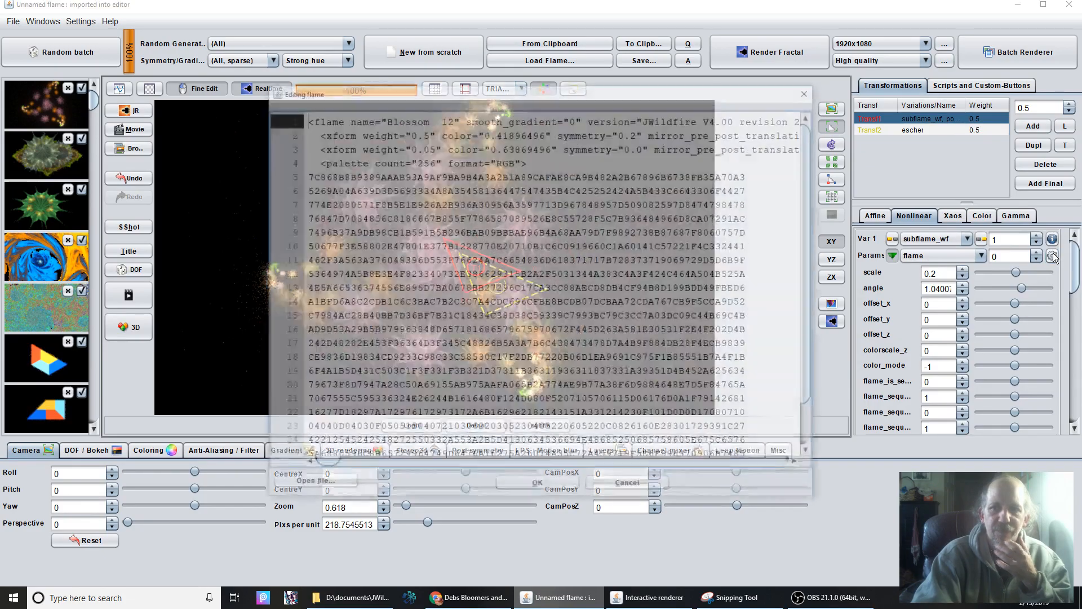
key(ctrl+a)
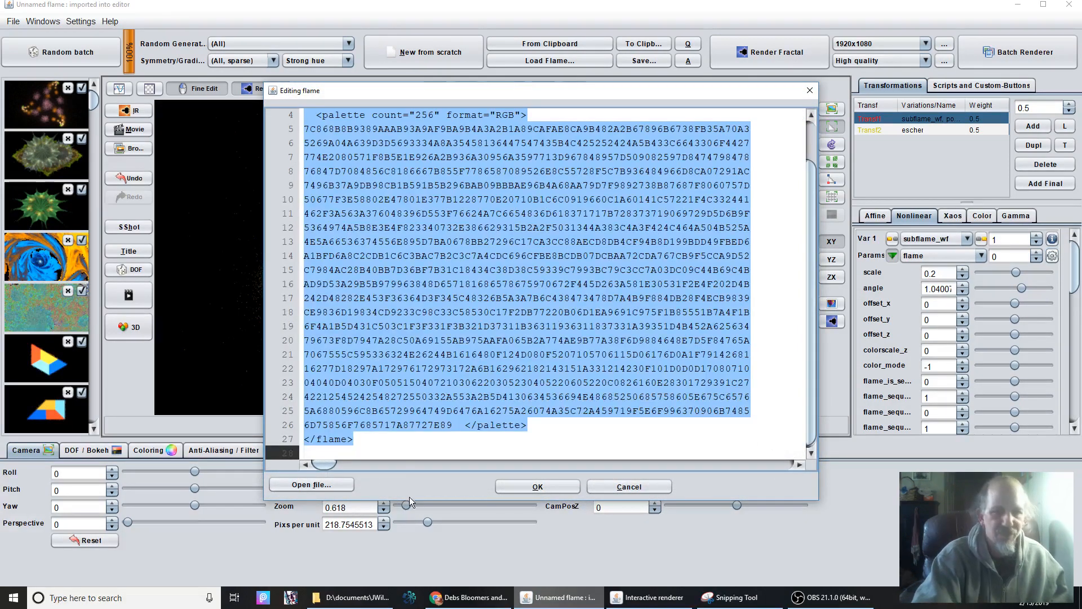
click(536, 487)
click(526, 46)
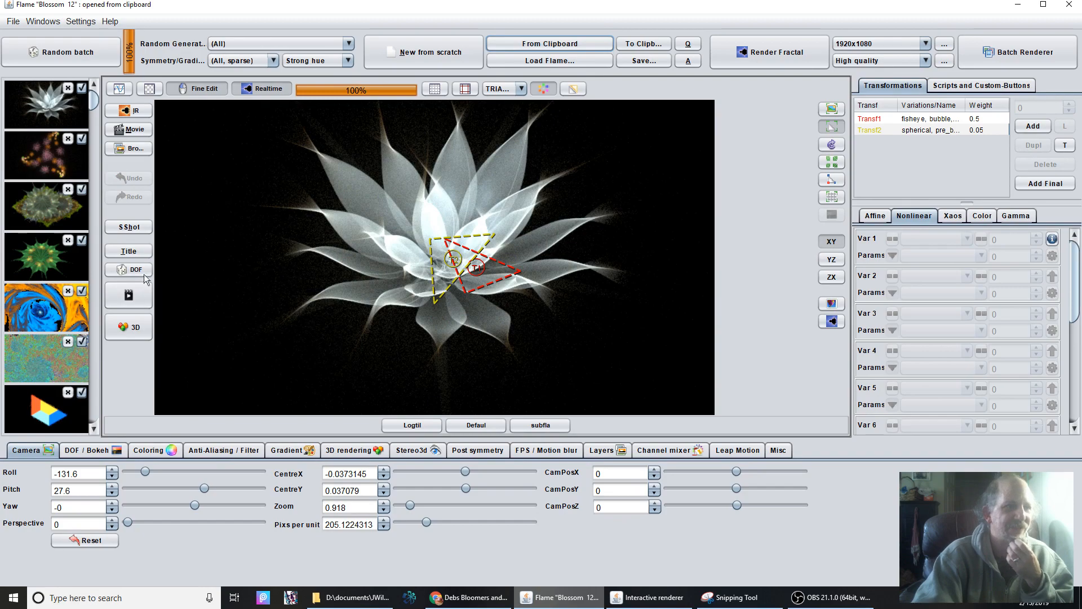
Load the green flower, white Blossom and Bloomers Escher flames in turn to compare them.
double_click(46, 258)
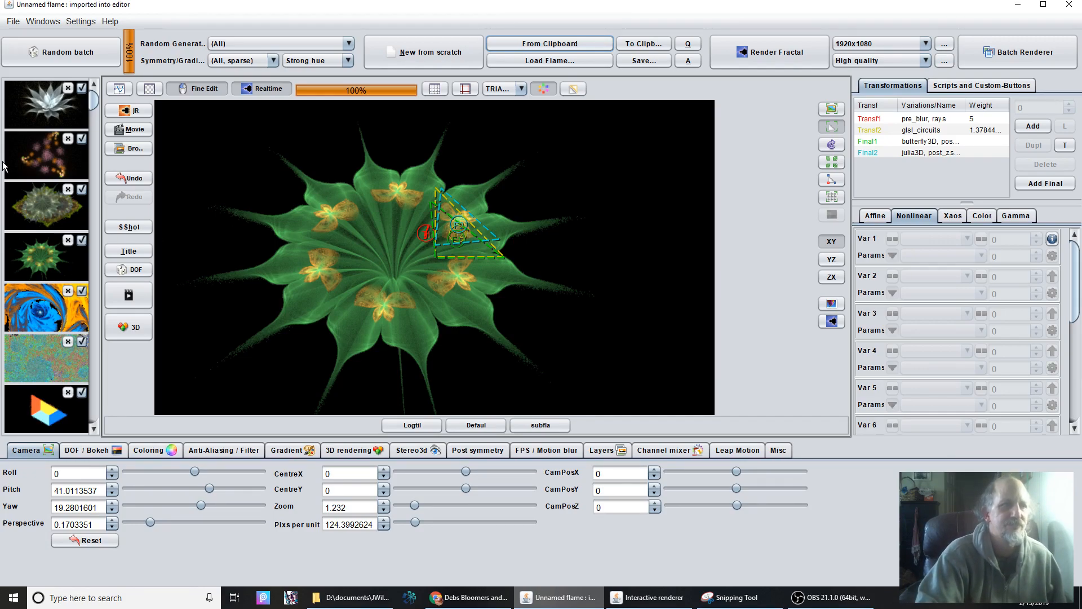
click(50, 106)
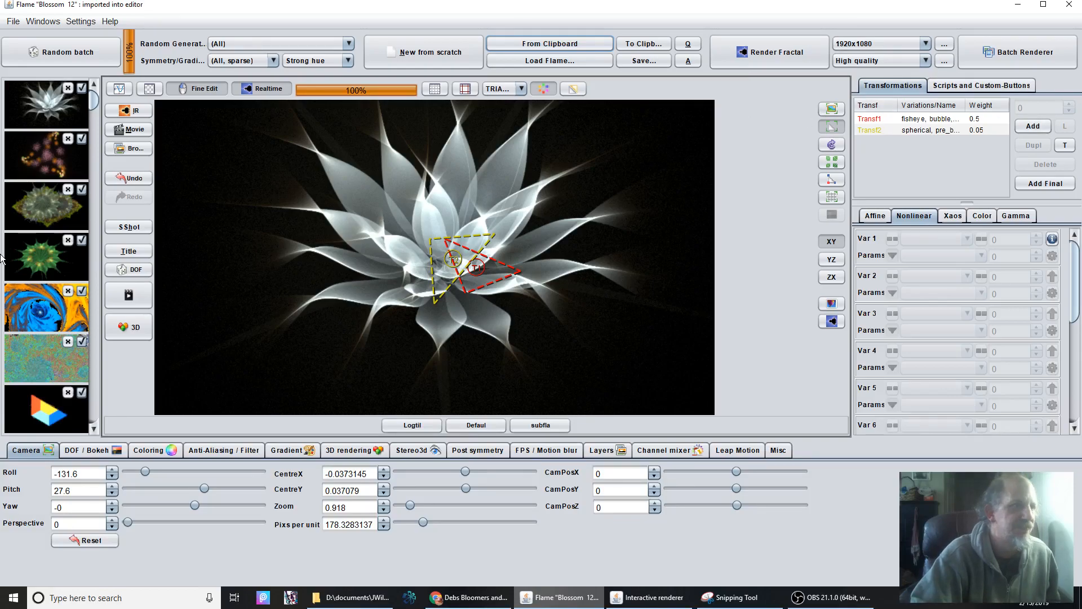
click(50, 150)
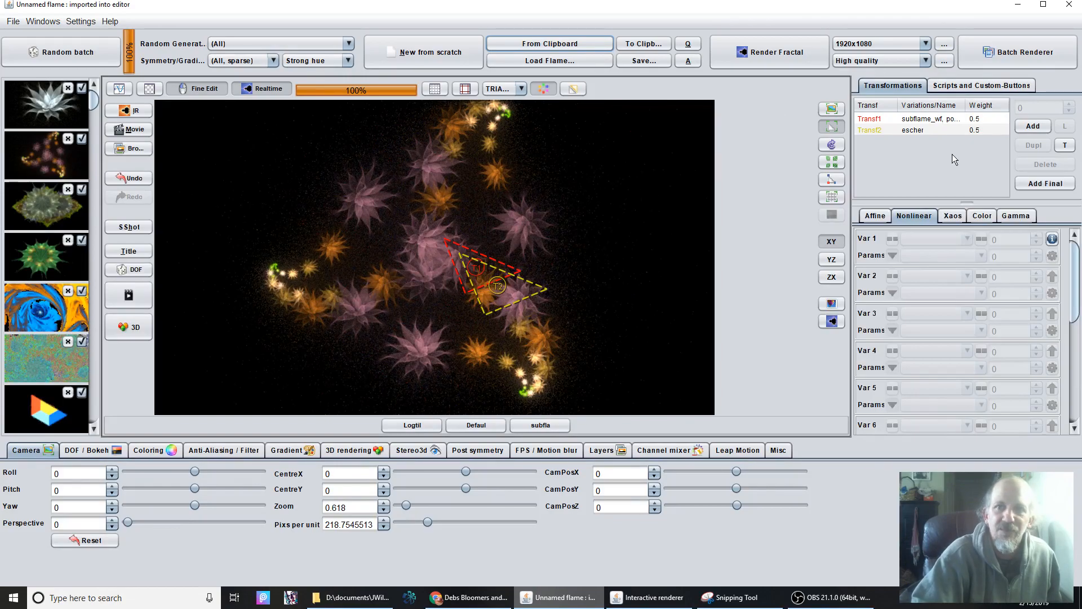
Inspect the escher variation of Transf2 and the subflame_wf and post_point variation parameters of Transf1, enlarging the parameter area.
click(941, 130)
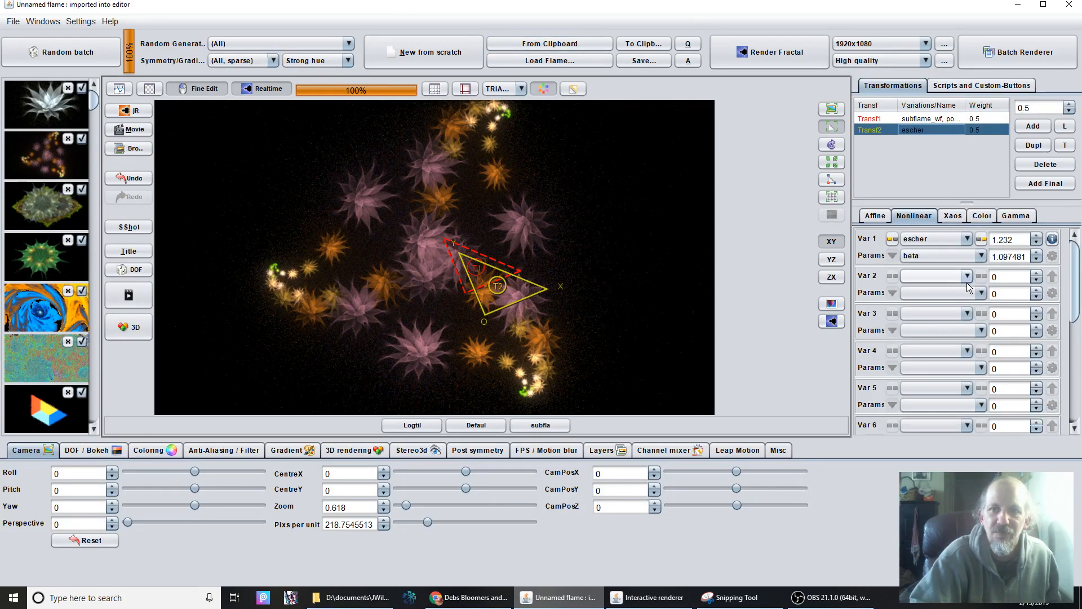
click(924, 120)
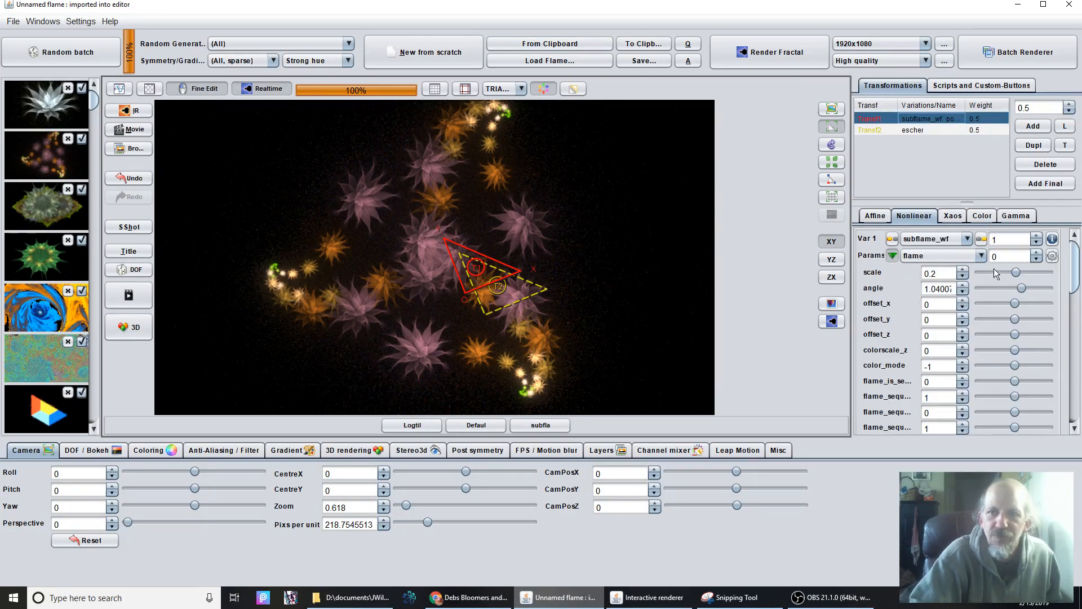
drag(998, 202, 1010, 126)
drag(1073, 250, 1073, 284)
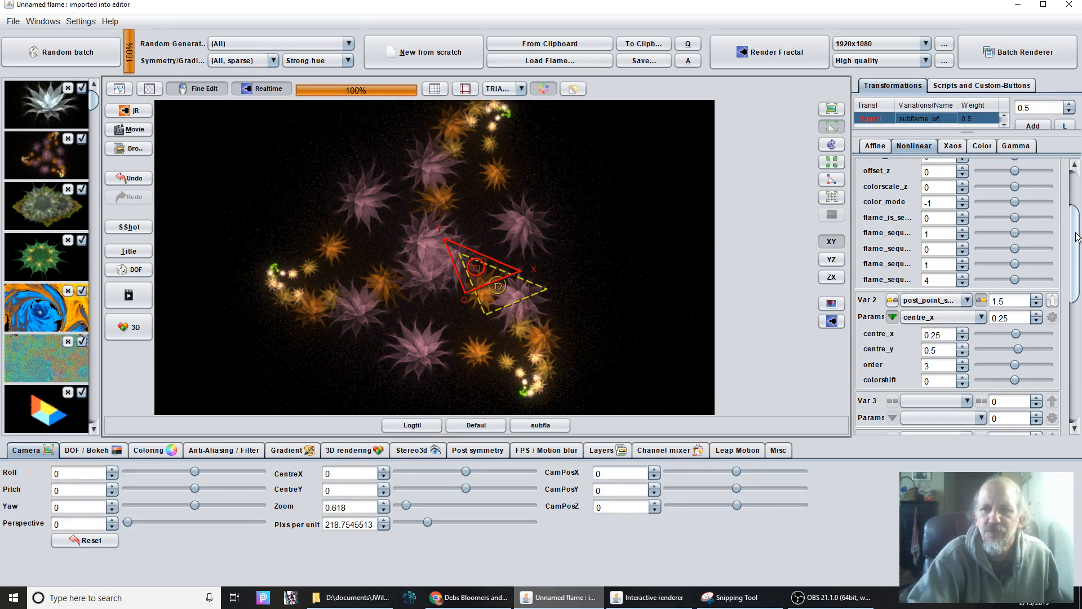
drag(1074, 234, 1067, 167)
Run the Bloomers Escher script again on the current flame and select Transf1 of the new result.
click(981, 85)
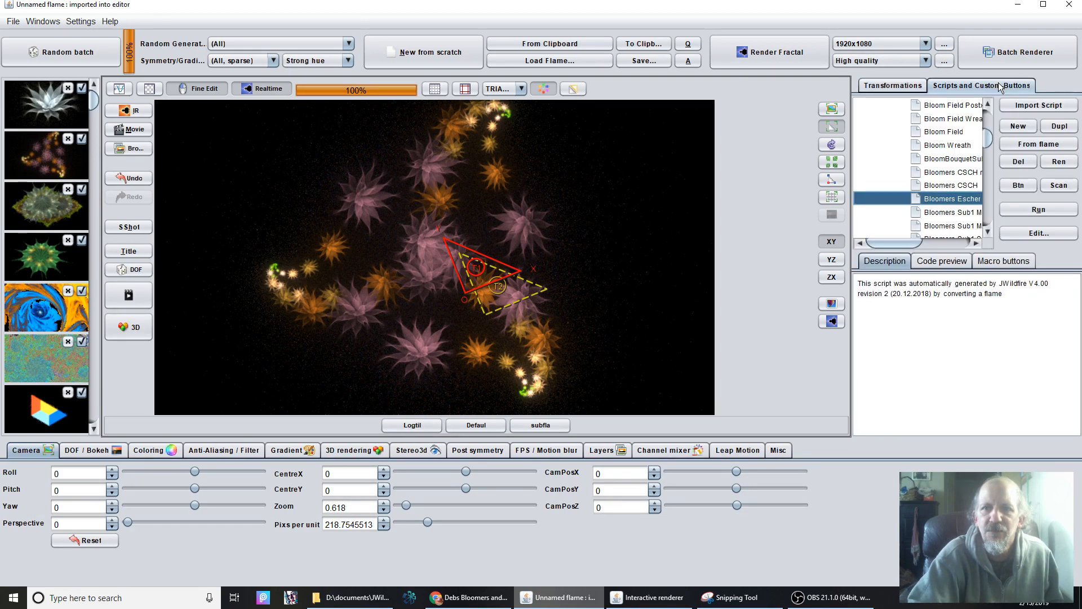
click(1042, 212)
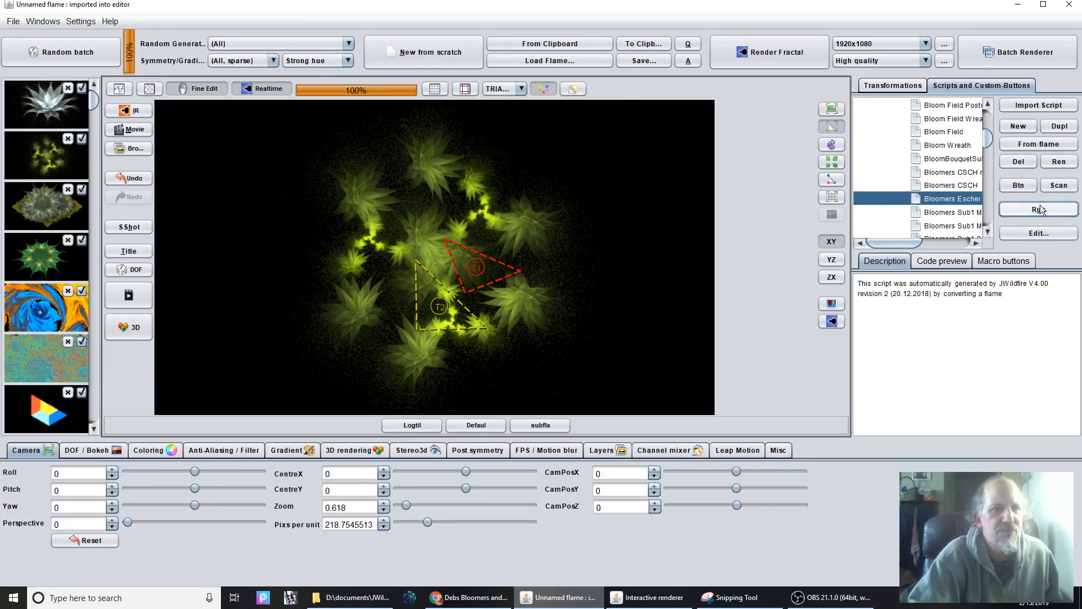
click(896, 86)
click(923, 117)
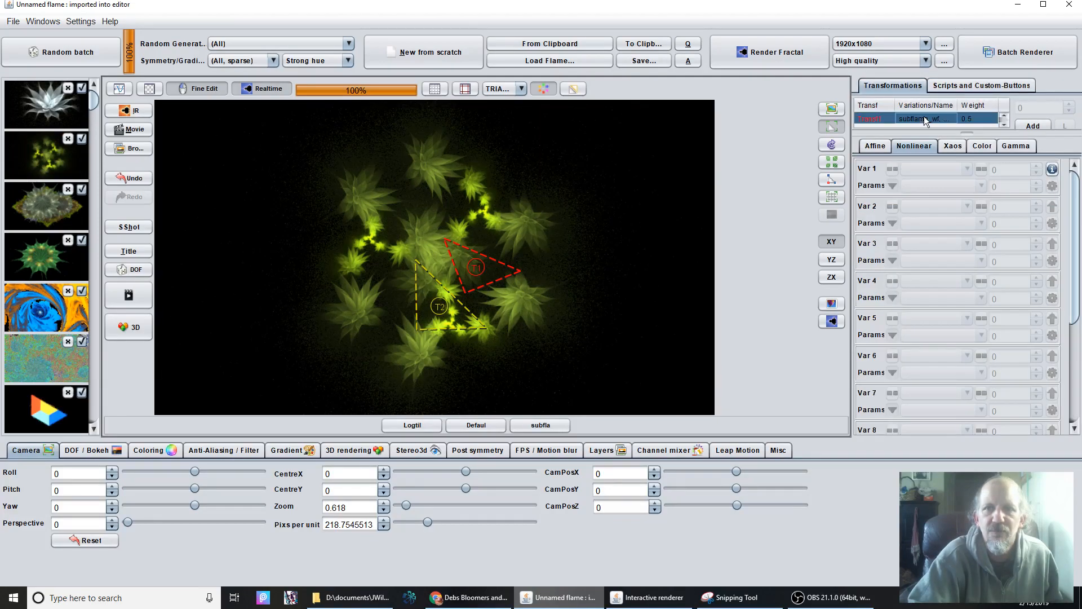
Shift Transf1's triangle up and to the left in the Bloomers Escher flame.
scroll(1077, 265, down, 3)
scroll(1078, 260, up, 2)
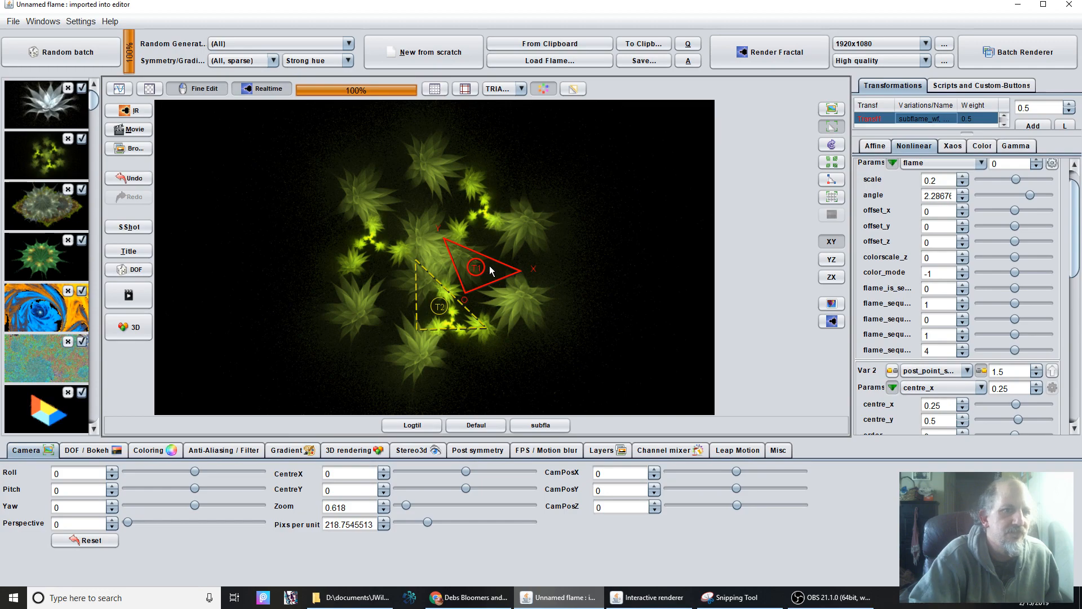
drag(490, 271, 466, 258)
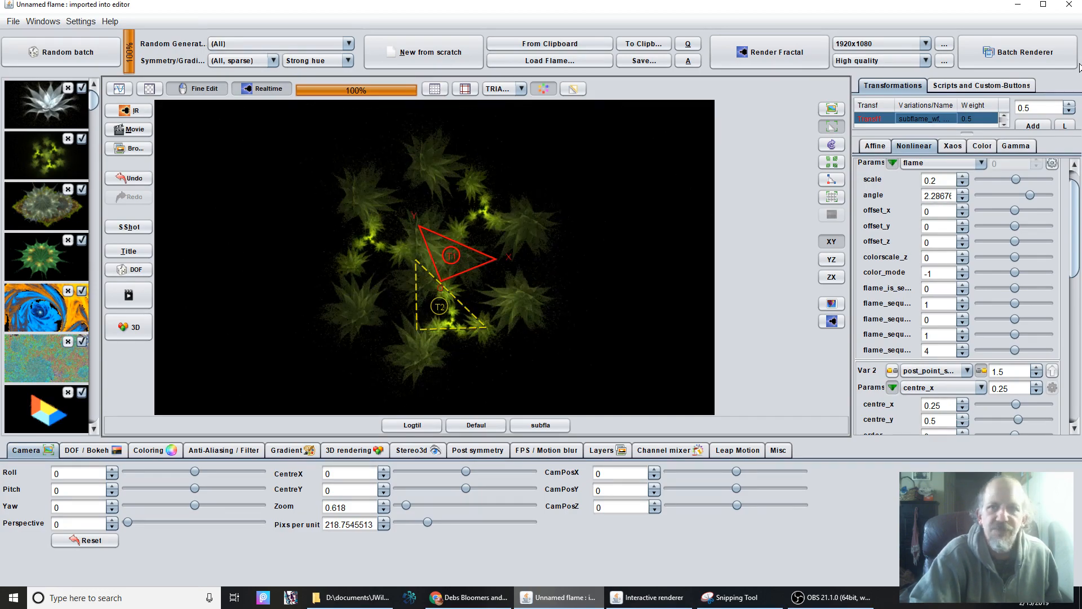
Run the Bloomers Escher script repeatedly for new random variants, and nudge Transf2's triangle slightly right and down in the last one.
click(968, 87)
click(1043, 209)
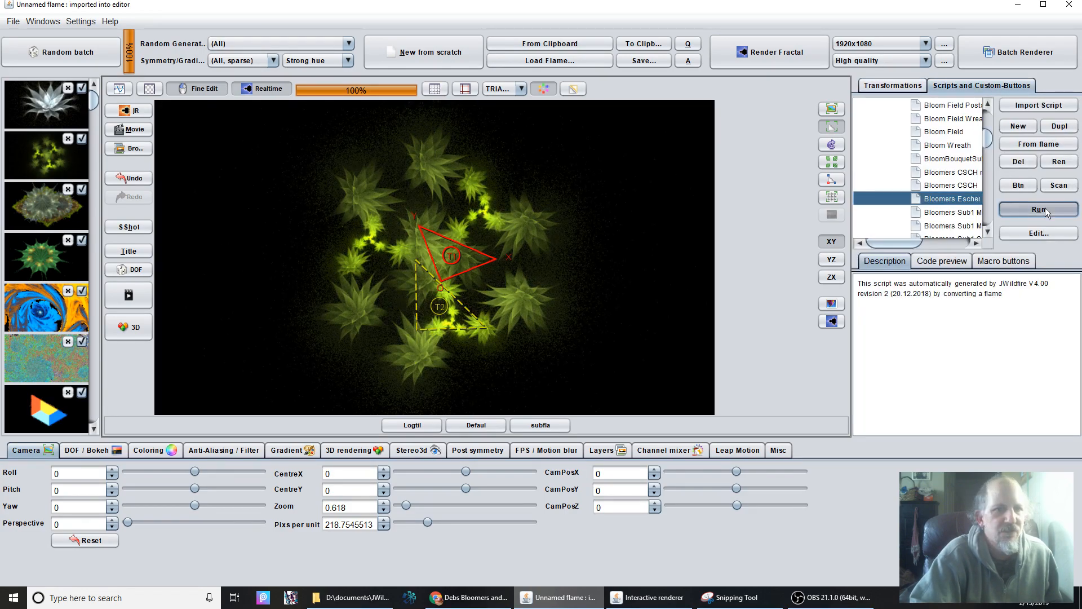
click(1044, 211)
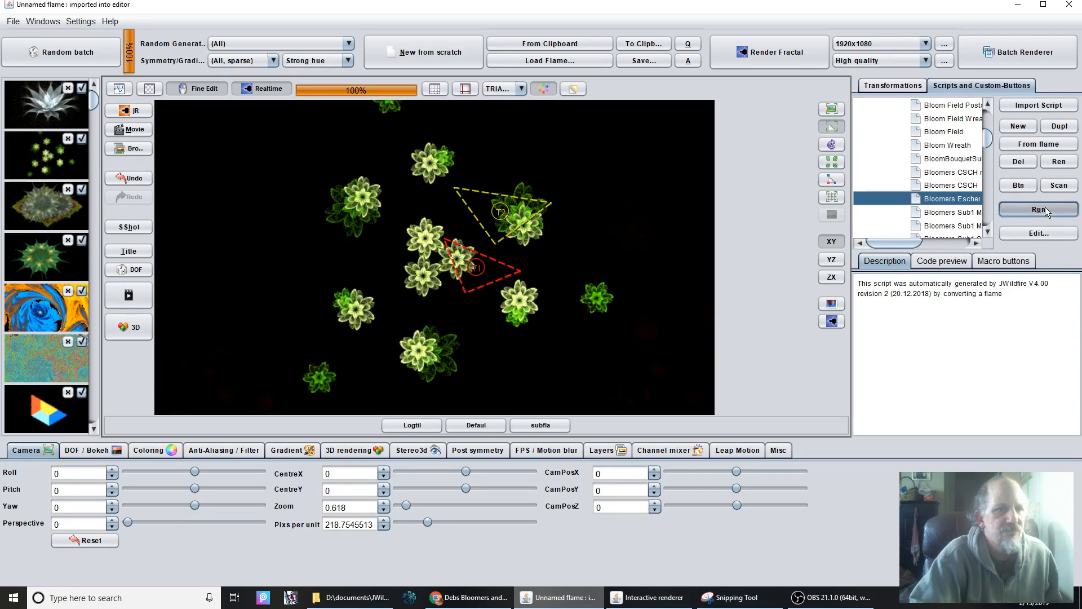
click(1044, 210)
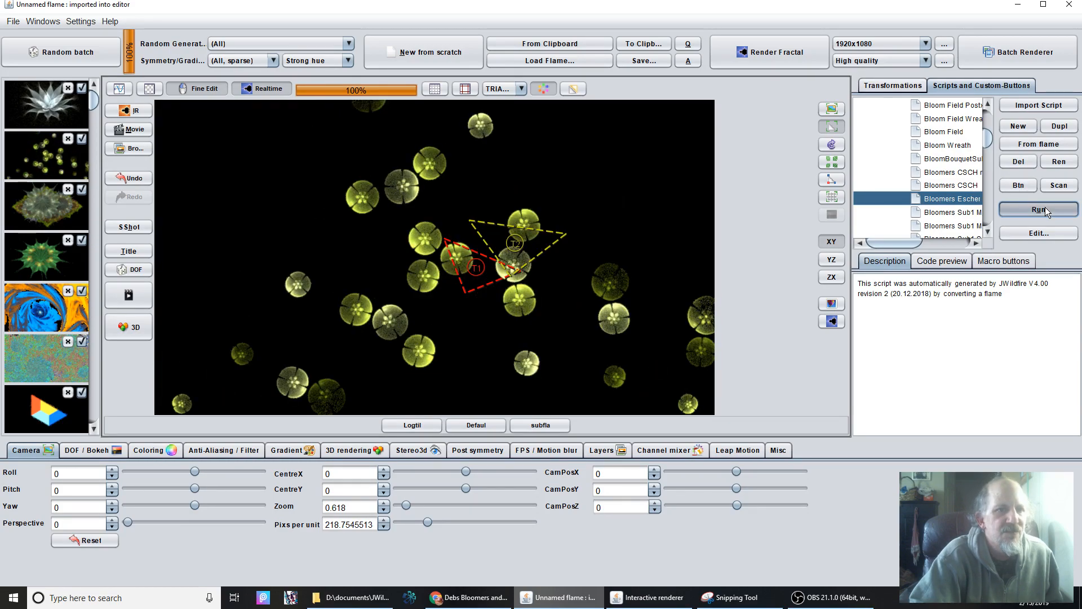
click(1044, 210)
click(1044, 210)
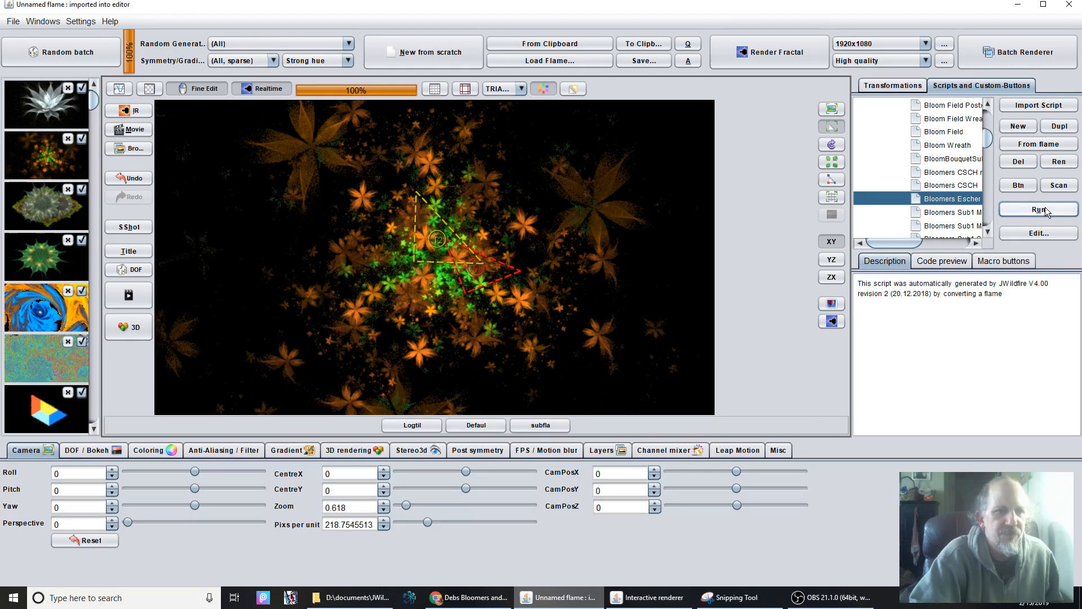
click(1045, 210)
click(1044, 211)
click(1044, 210)
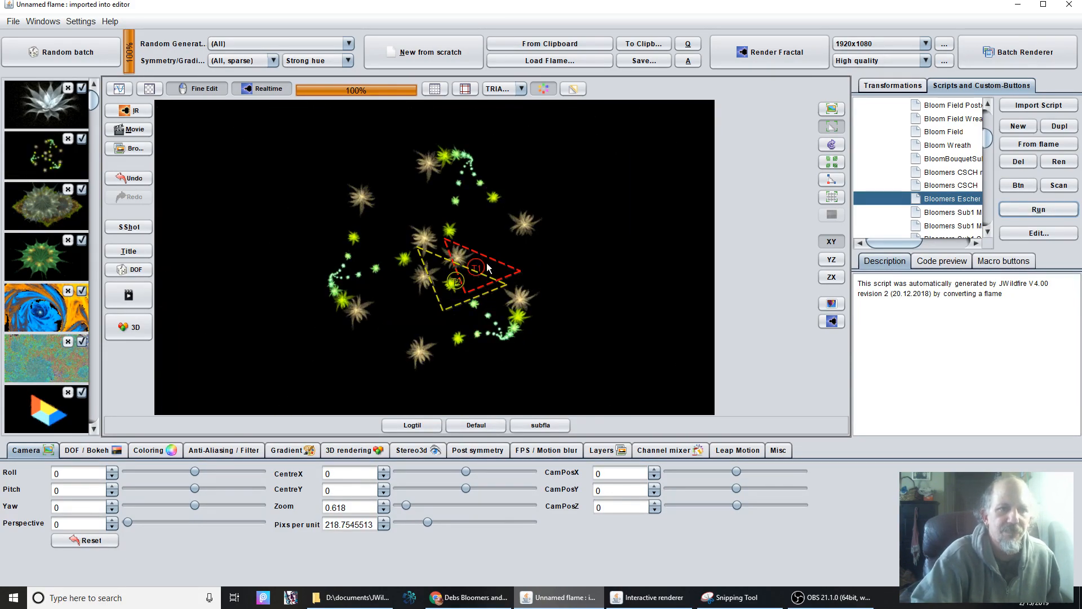
mouse_move(442, 285)
mouse_down()
mouse_move(419, 272)
mouse_move(451, 288)
mouse_up()
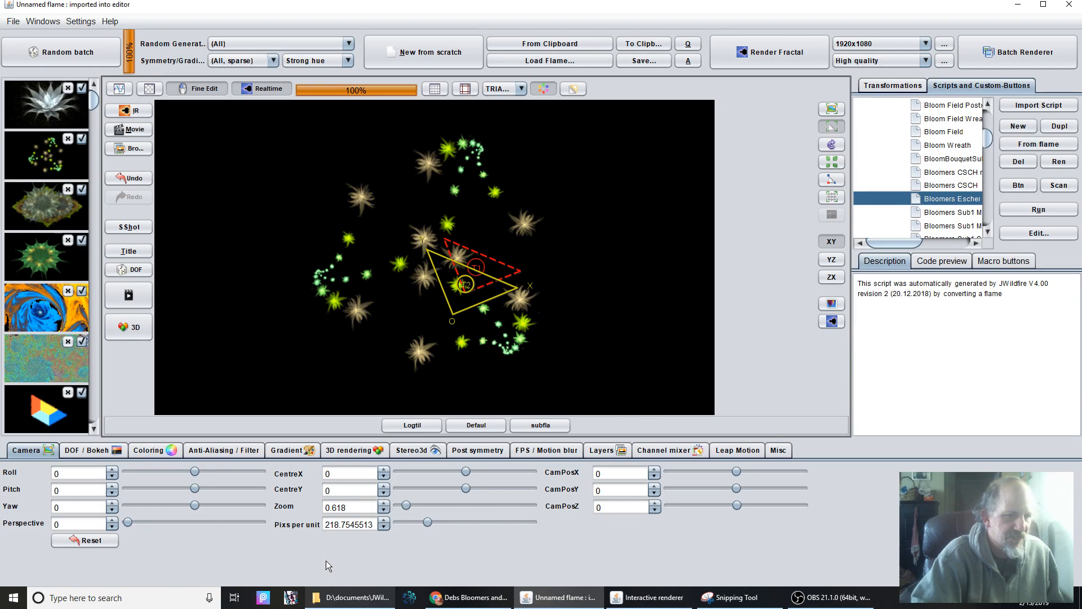
Switch to File Explorer, open Debs Bloomers-Michaels Flower Power and look through the files in its 0Bloomers Sub folder.
click(351, 598)
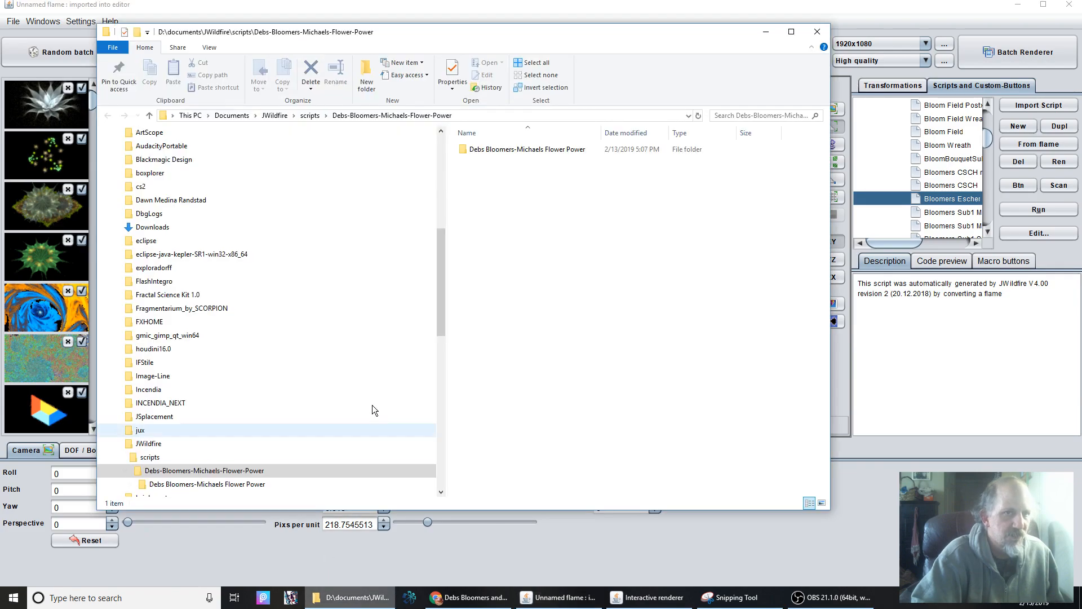
double_click(523, 150)
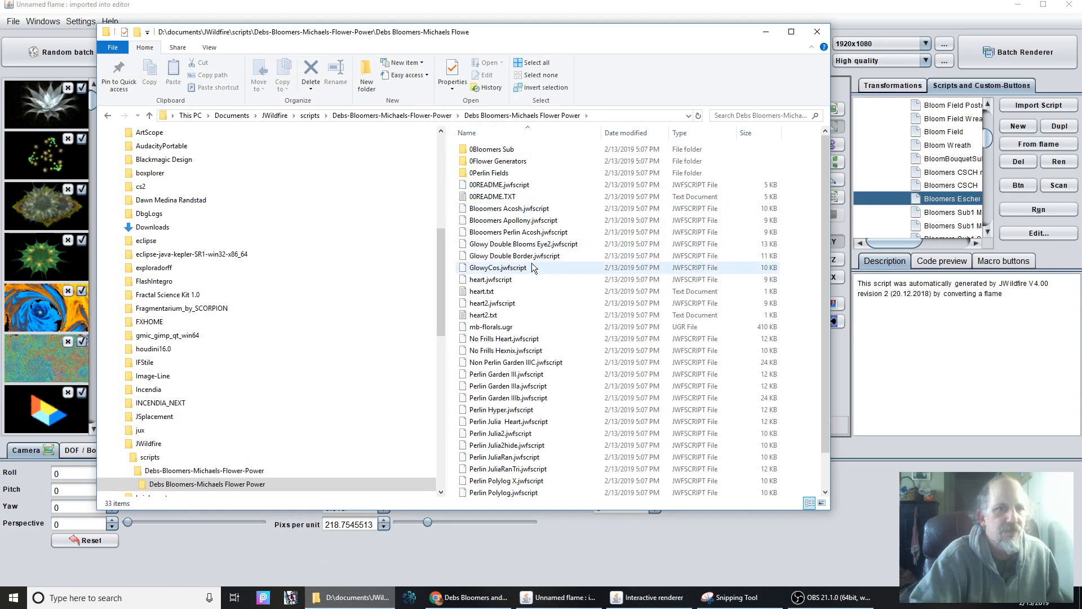
double_click(502, 149)
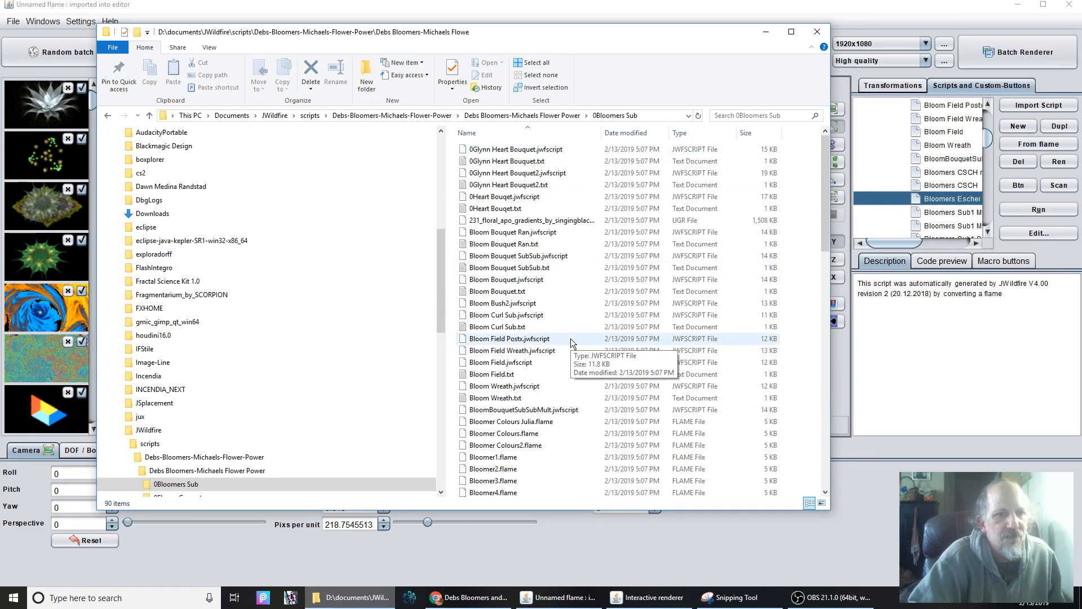
scroll(570, 338, down, 1)
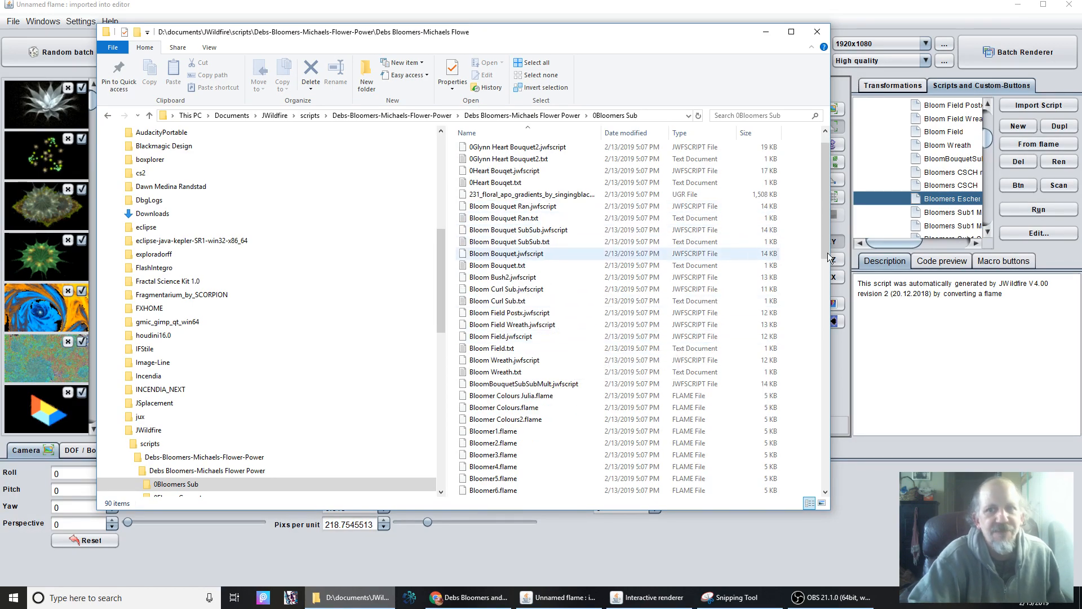
Return to JWildfire, expand the 0Flower Generators script folder, and run FL Gen repeatedly to generate new random flowers.
mouse_move(985, 138)
mouse_down()
mouse_move(989, 116)
mouse_move(994, 132)
mouse_up()
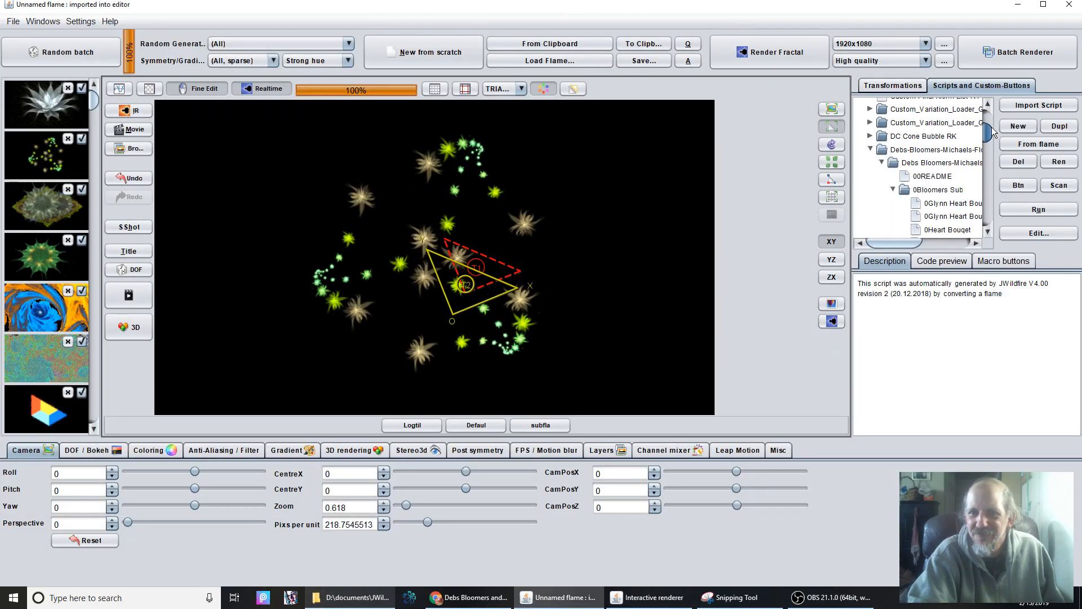
click(952, 191)
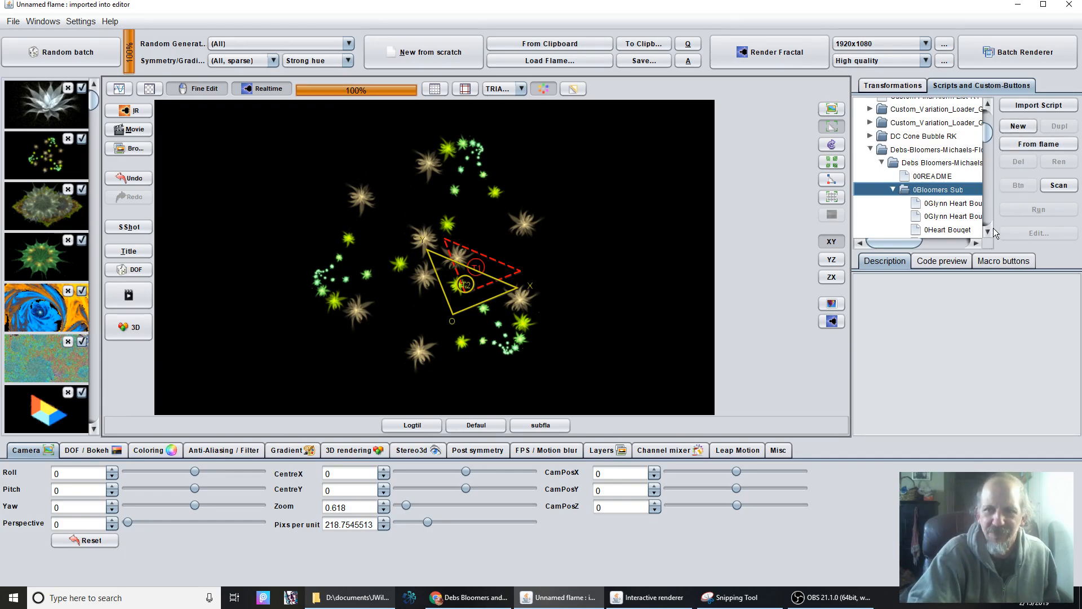
drag(988, 135, 989, 144)
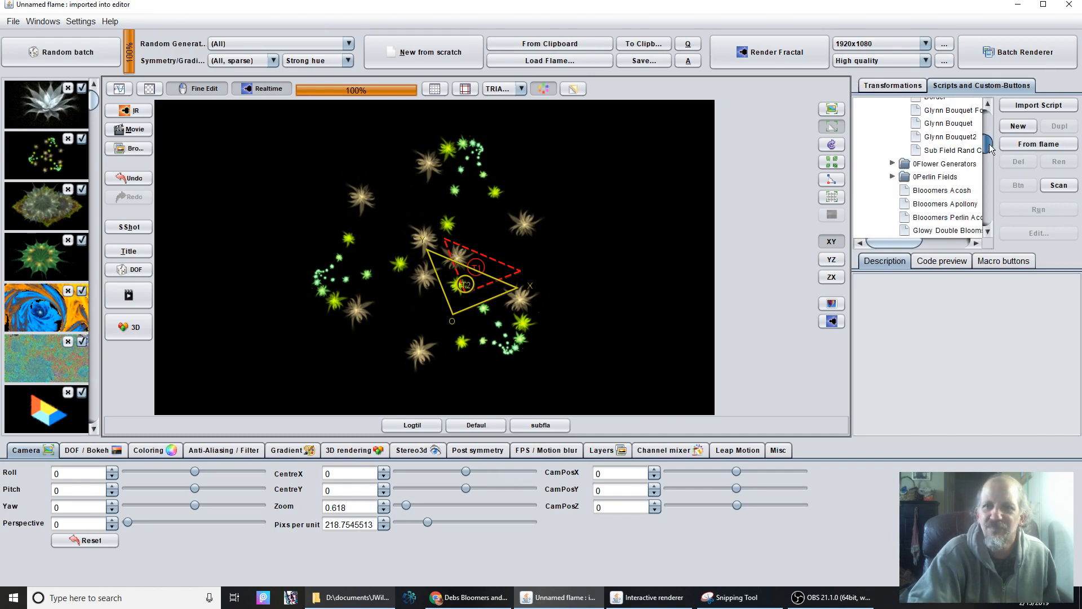
click(892, 164)
click(927, 174)
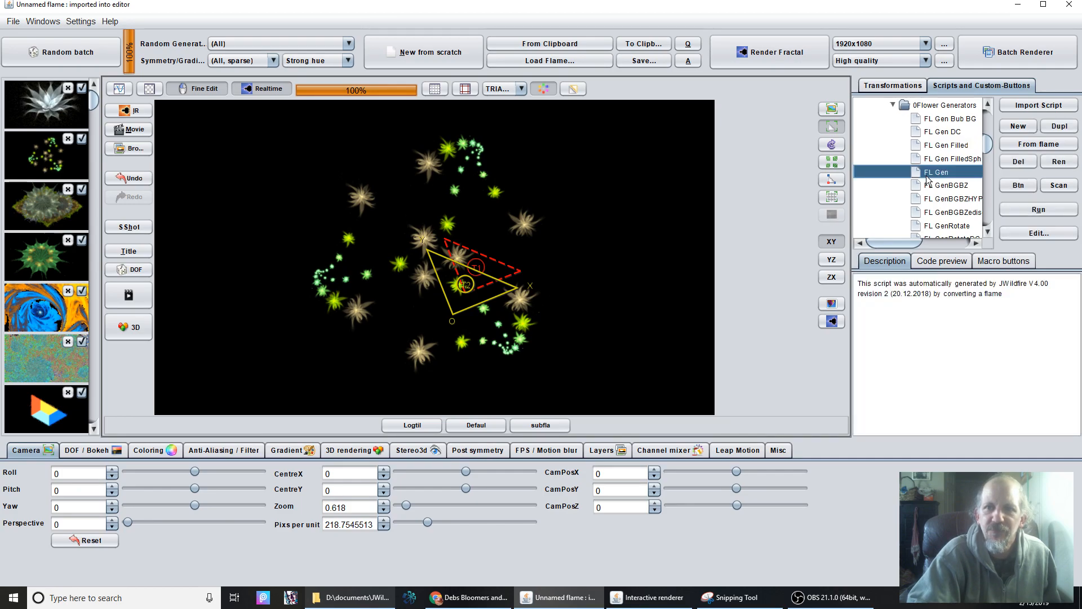
click(1032, 211)
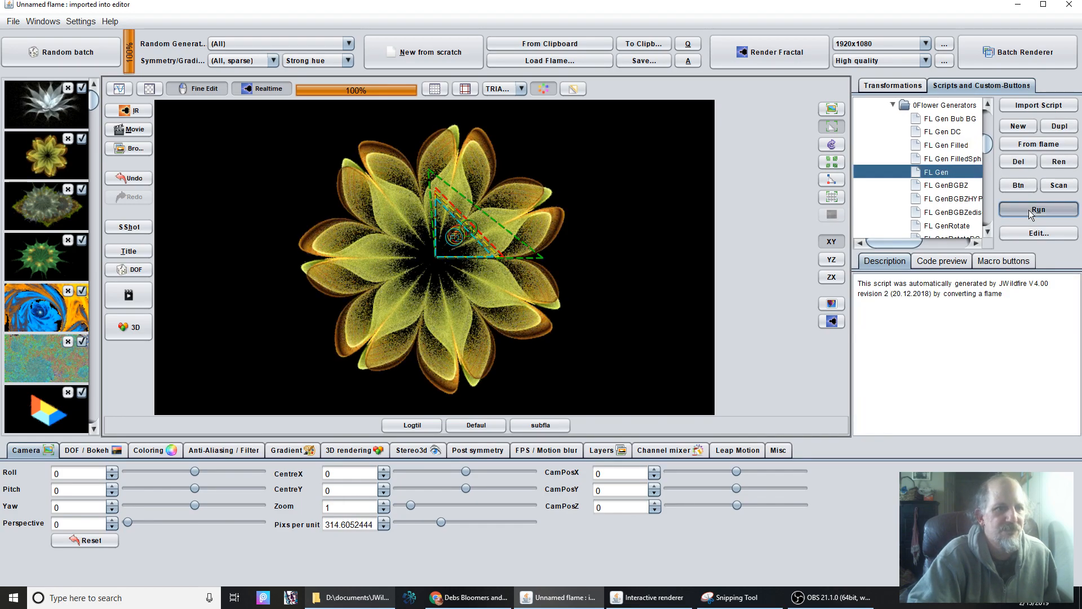
click(1031, 212)
click(1031, 212)
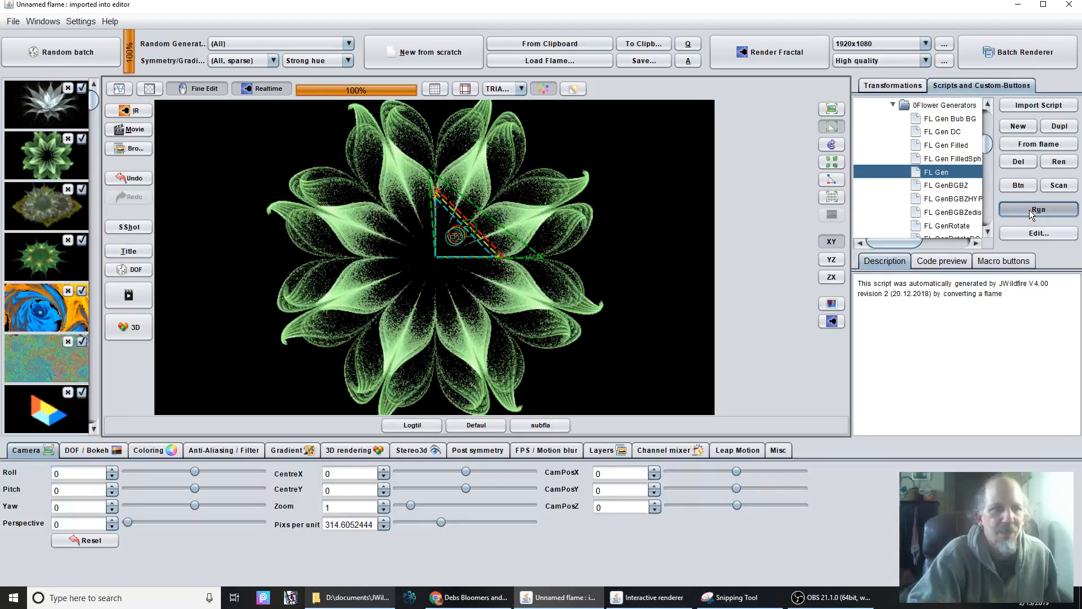
click(1031, 212)
click(1031, 212)
click(1031, 212)
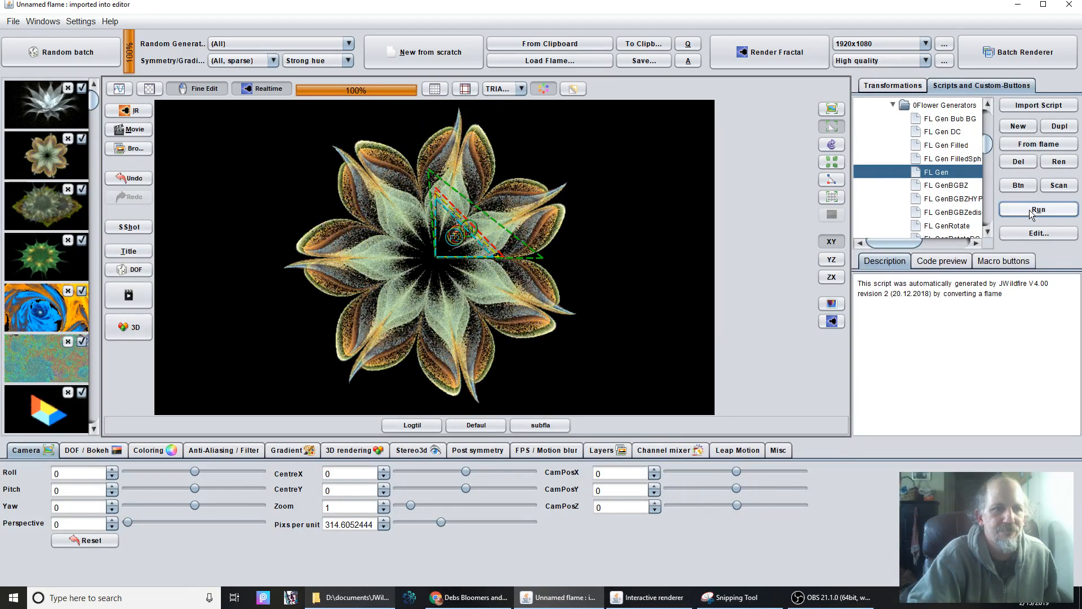
Enlarge the transformations list and set the camera pitch to 54.08, yaw to 38.4 and perspective to 0.5028.
click(880, 87)
drag(916, 131, 916, 182)
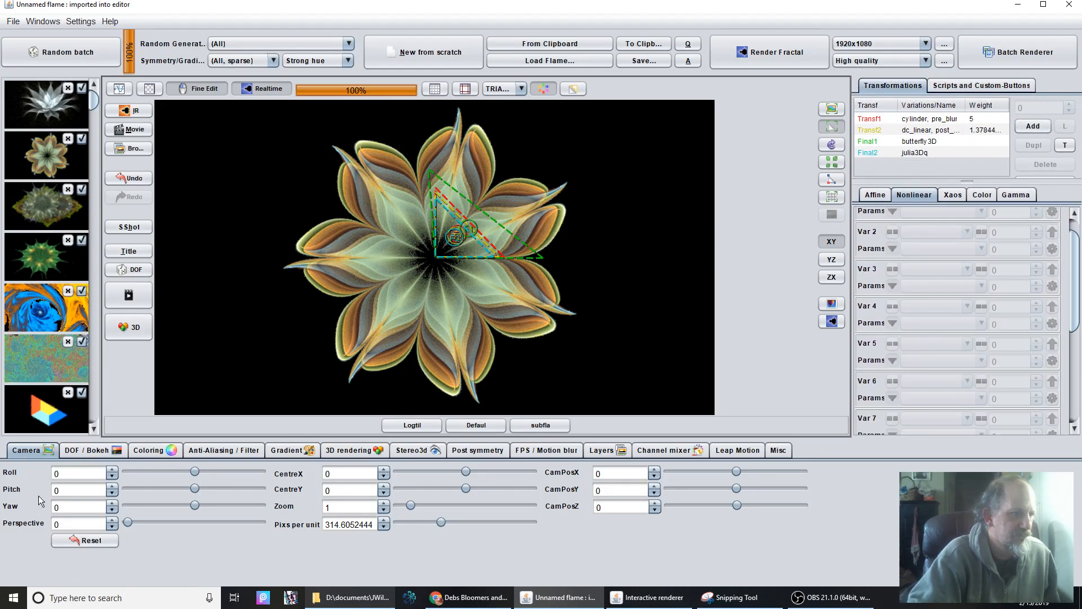
drag(58, 491, 76, 490)
drag(220, 486, 1023, 216)
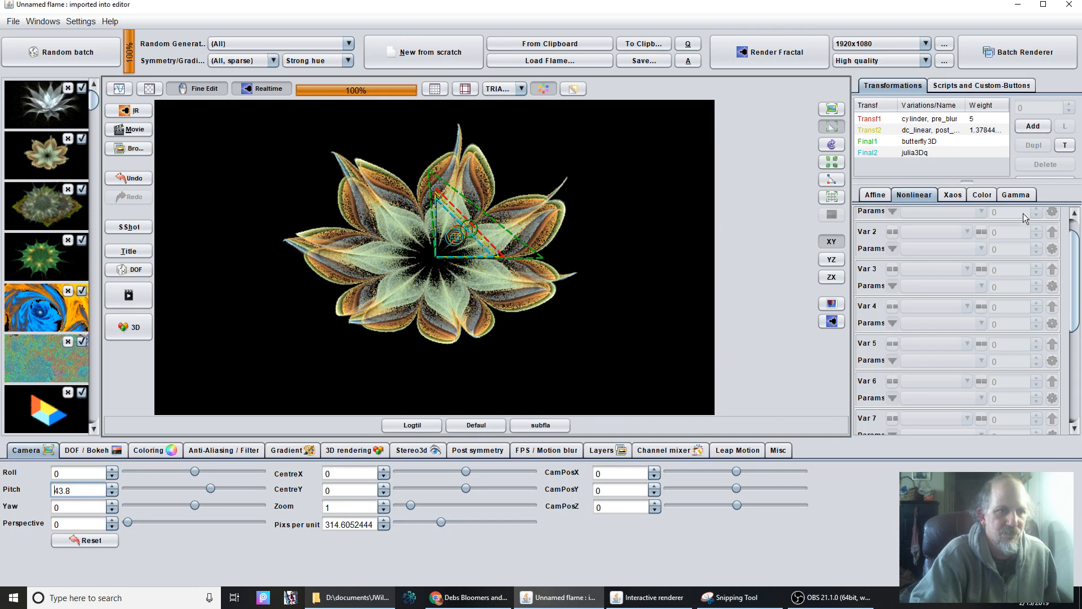
drag(73, 507, 309, 513)
drag(752, 408, 752, 408)
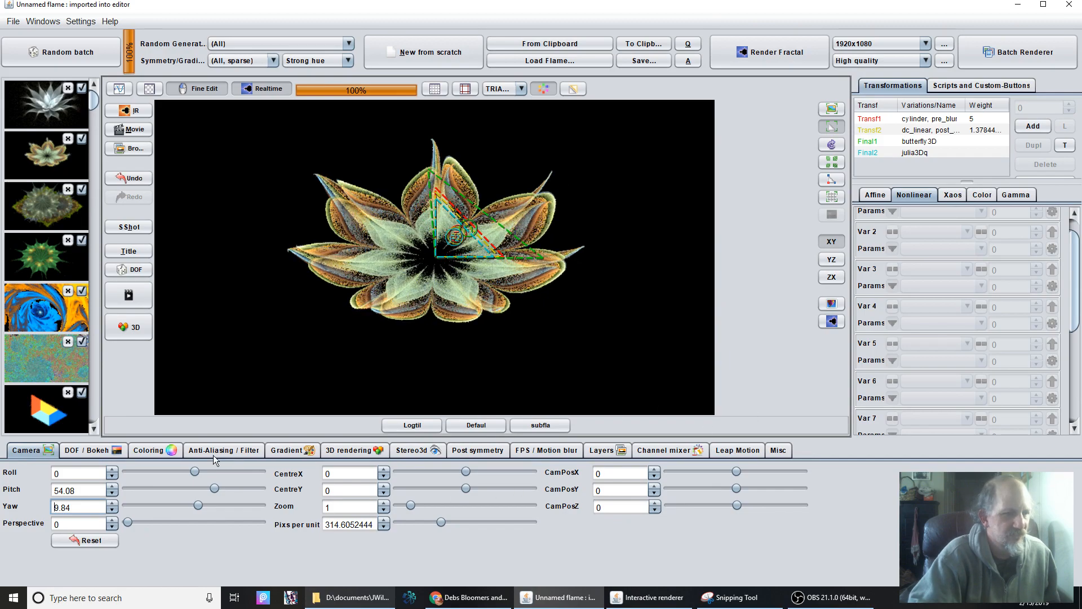
drag(71, 523, 972, 455)
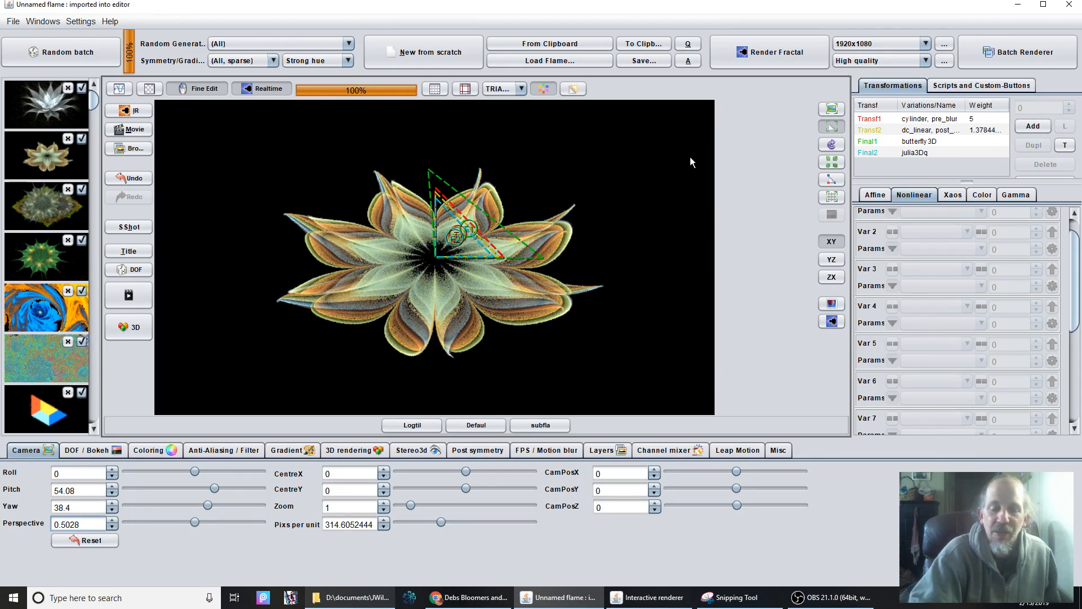
Select Final2 (julia3Dq), switch to editing in the YZ plane, and move its triangle slightly upward while shrinking it a little.
click(952, 151)
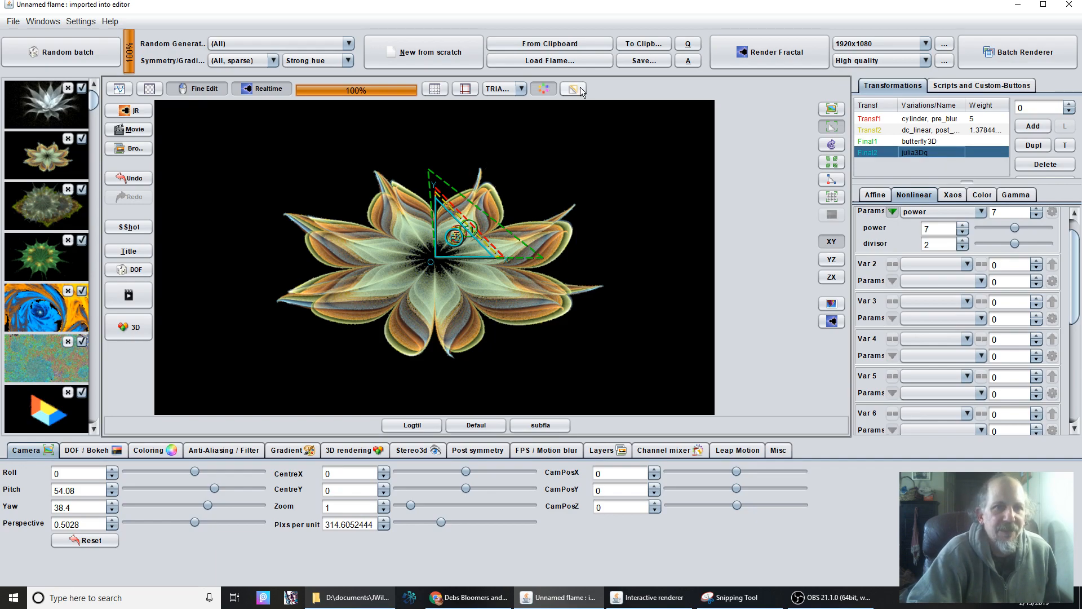
click(838, 264)
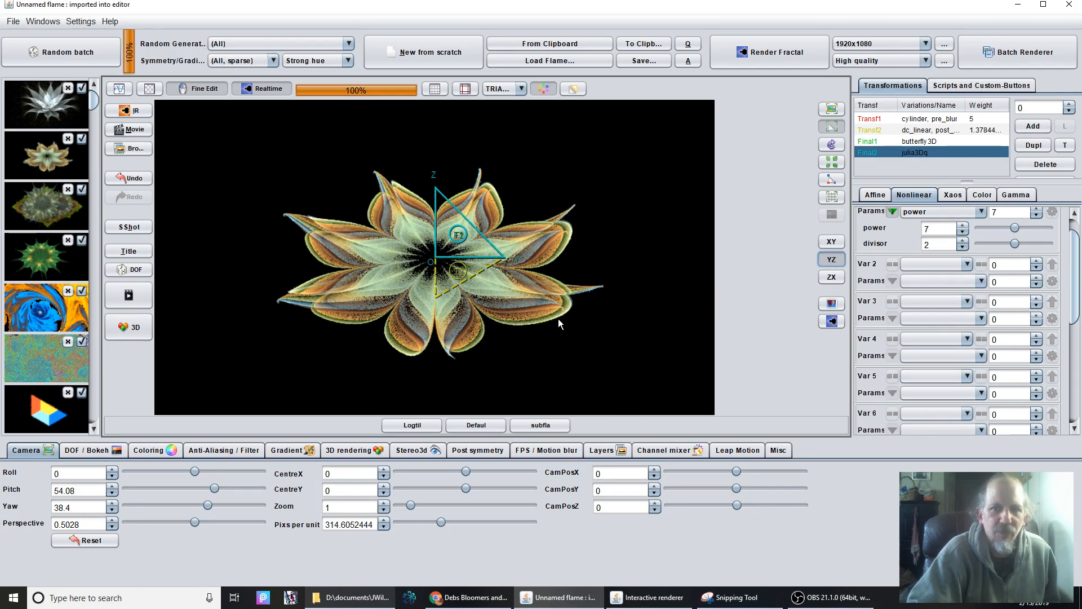
drag(453, 302, 445, 3)
scroll(454, 241, down, 5)
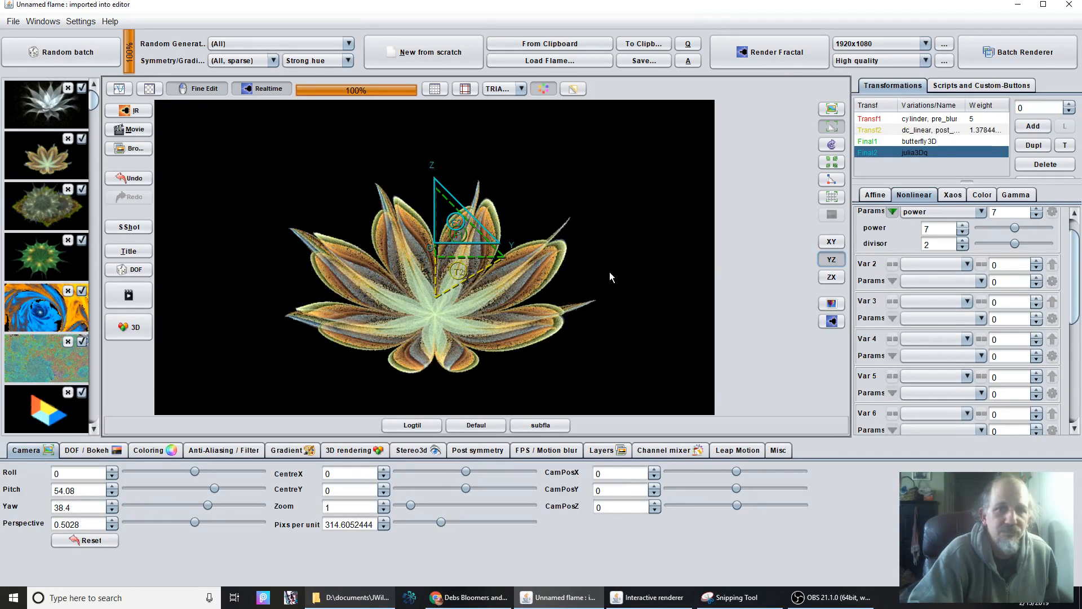
scroll(498, 275, down, 10)
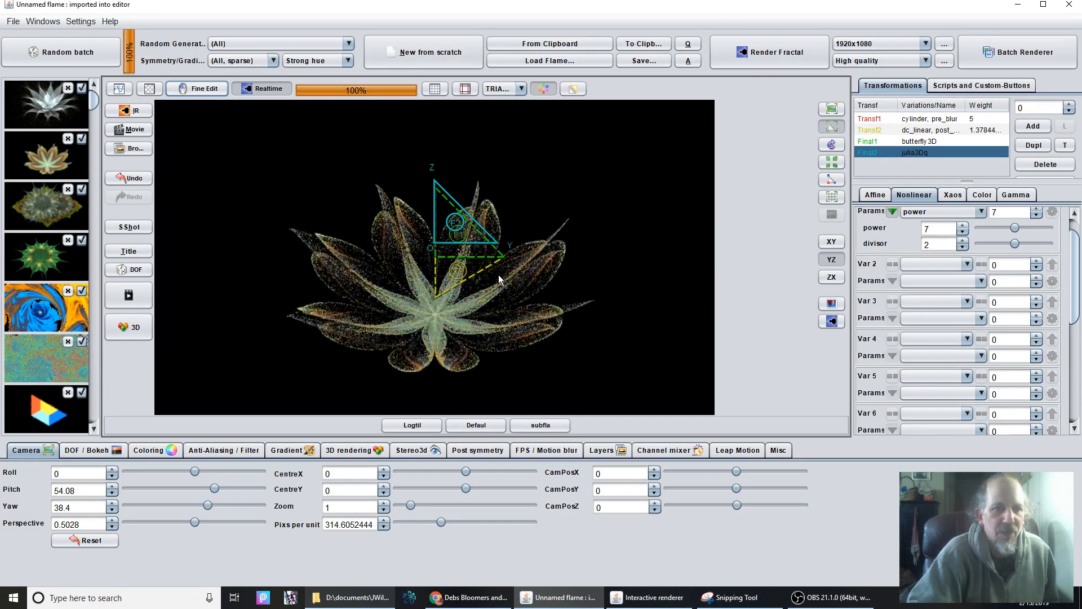
With fine editing off, rotate Final2's triangle counterclockwise and shrink it in the YZ plane, and store a snapshot of the flame.
drag(476, 269, 317, 292)
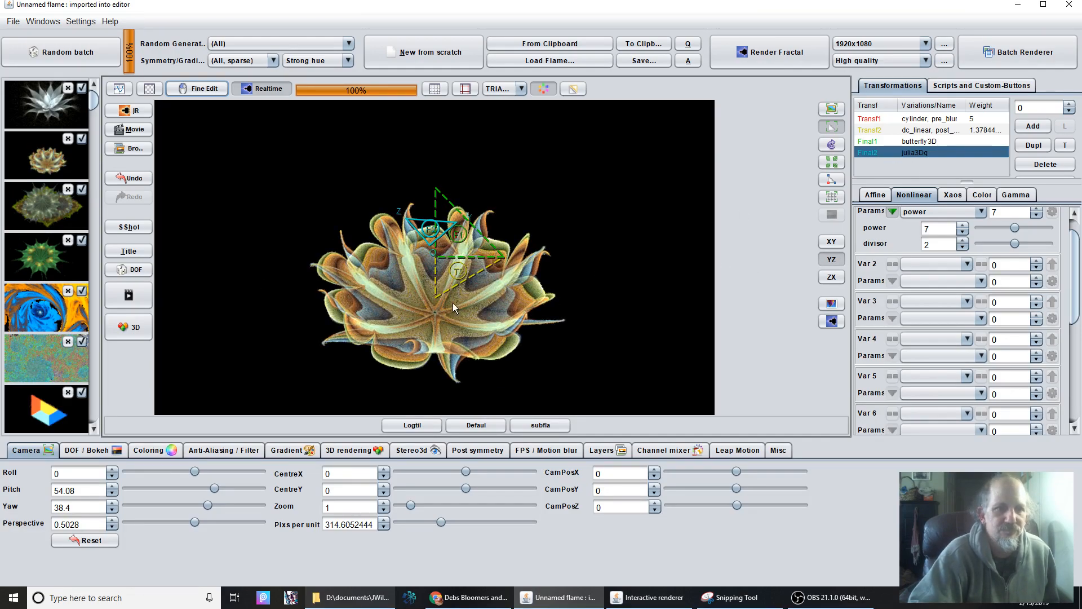
scroll(424, 288, down, 5)
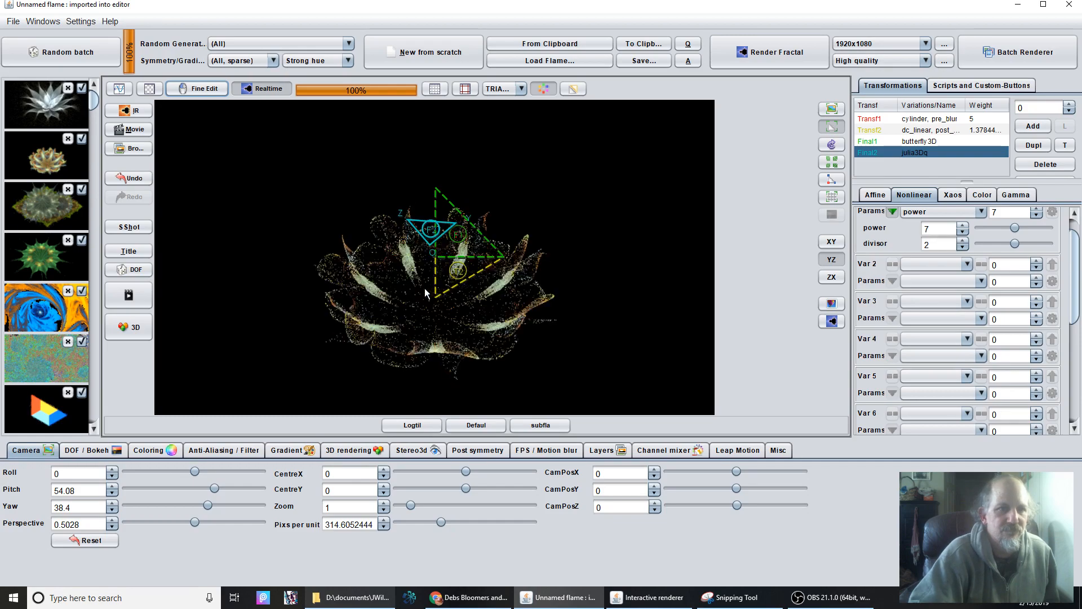
scroll(424, 289, down, 2)
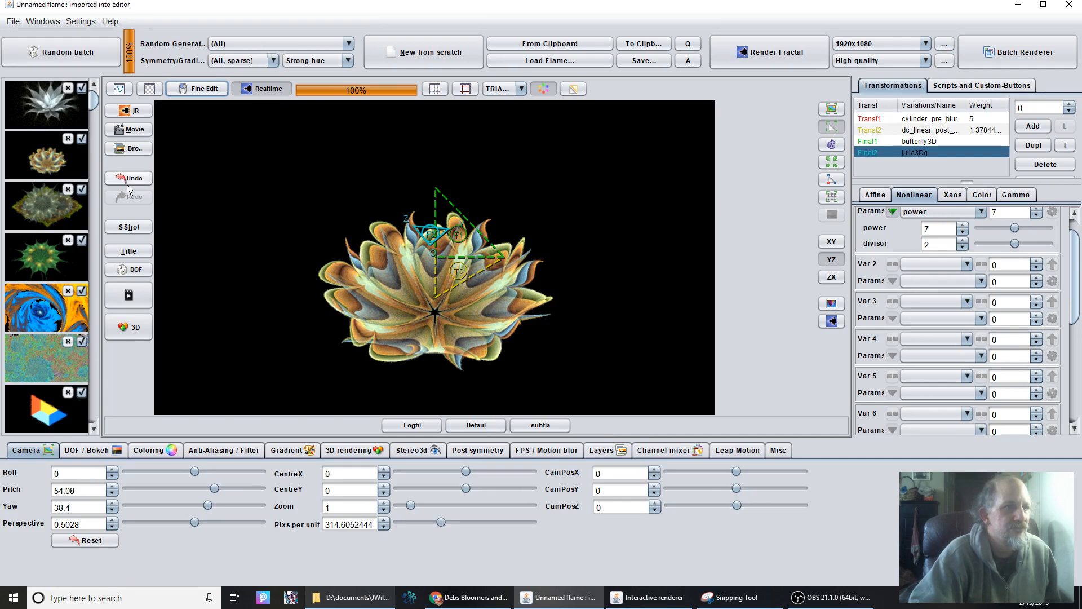
click(129, 227)
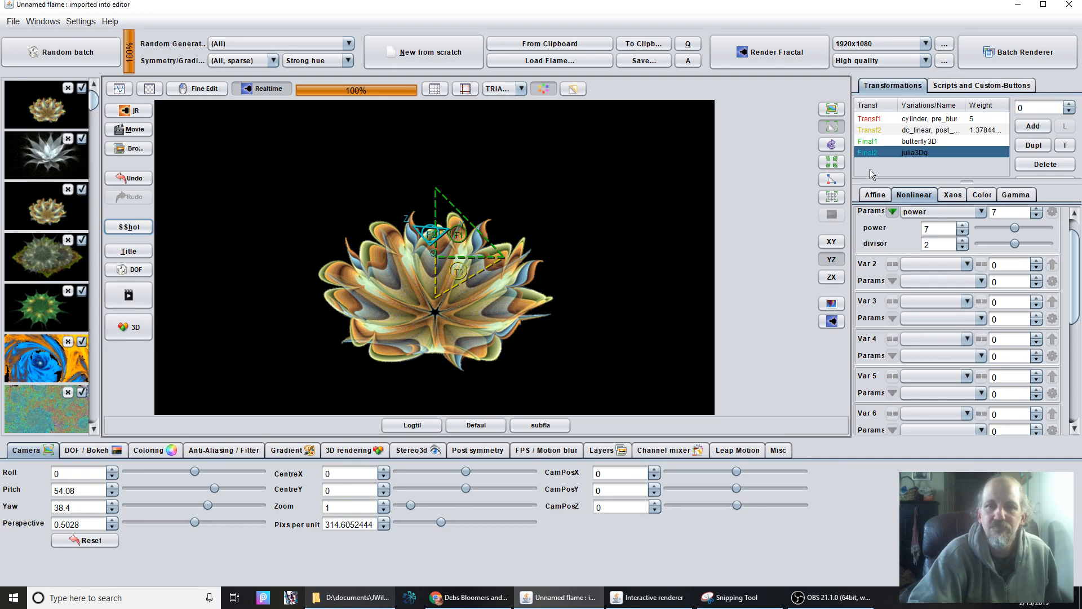
Look through the scripts in the 0Flower Generators folder, reselect FL Gen, and return to the flame's transformations.
click(970, 88)
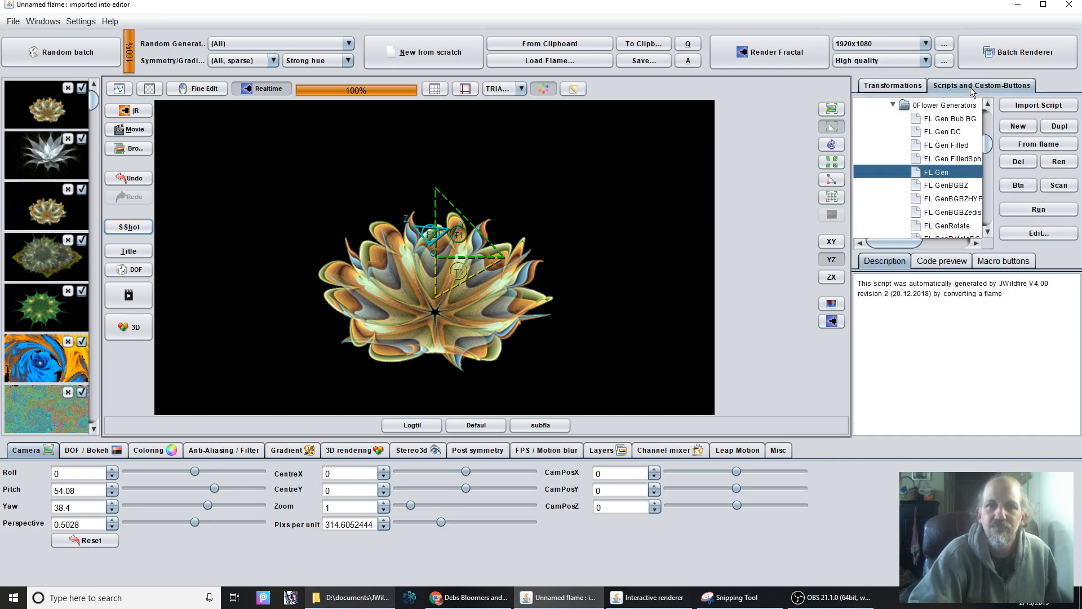
scroll(947, 194, down, 5)
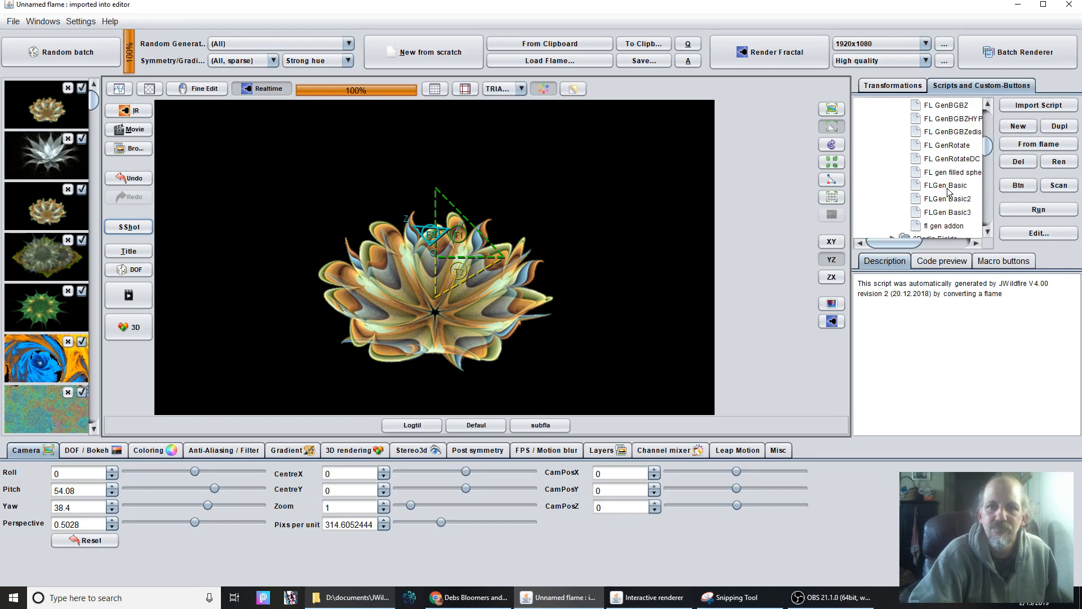
scroll(948, 189, up, 5)
click(940, 174)
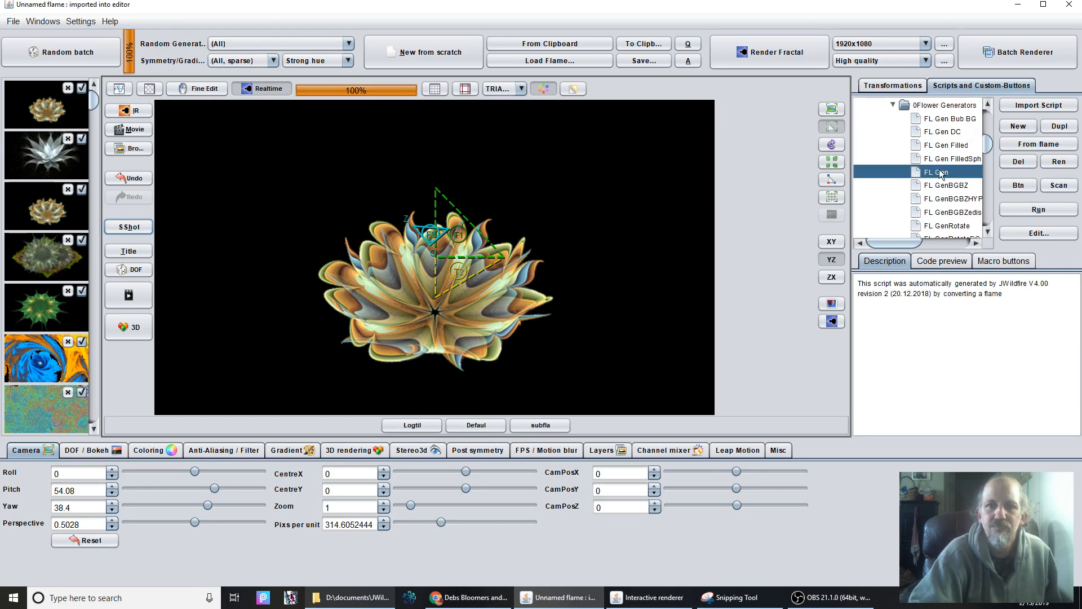
click(889, 88)
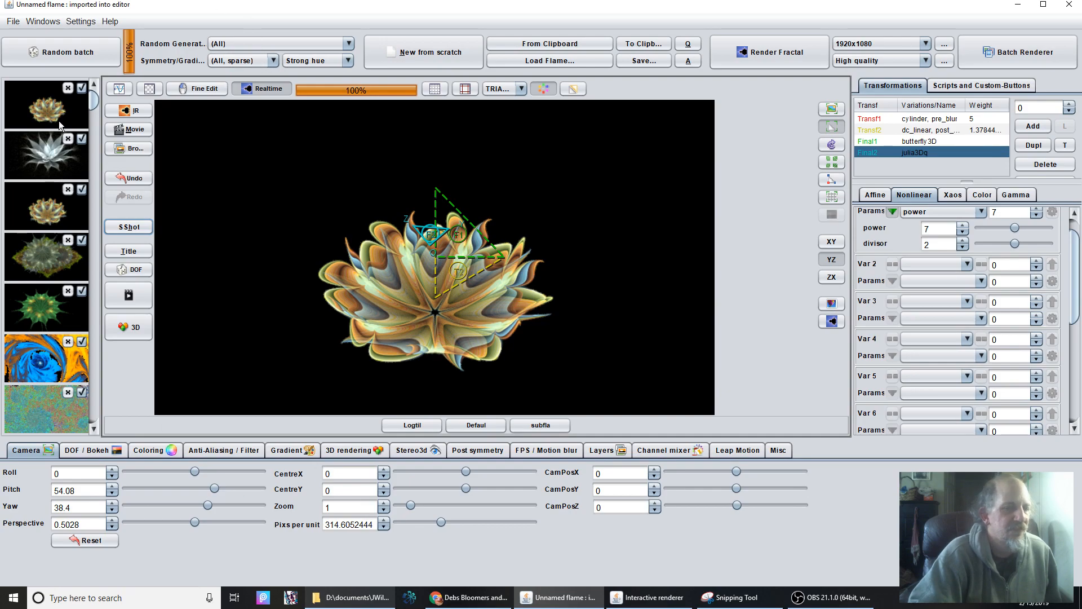
Run the built-in script Wrap into SubFlame on the flower flame.
click(975, 86)
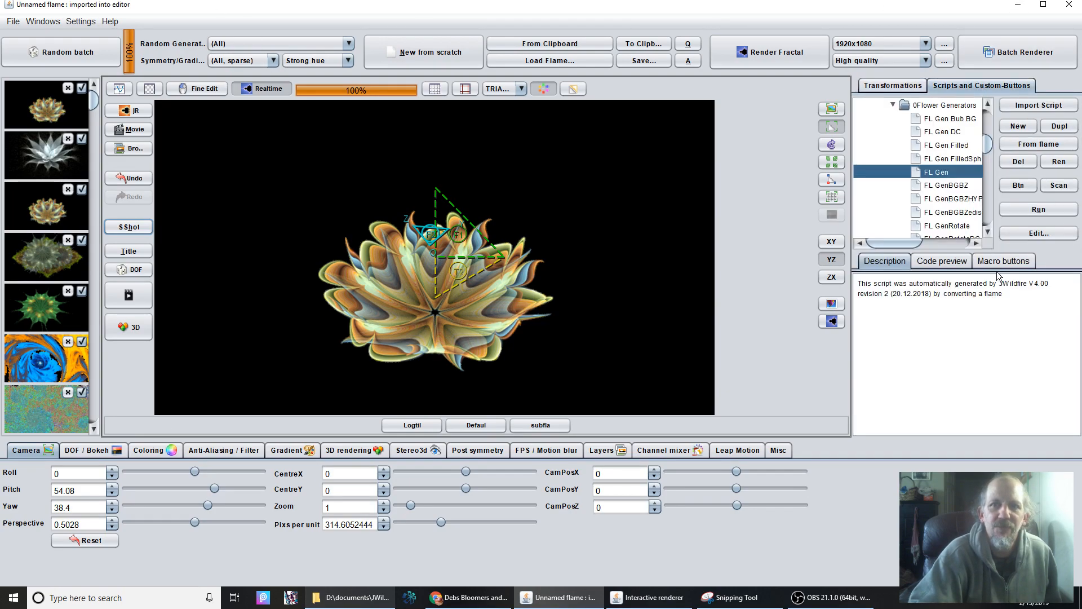
drag(987, 145, 977, 107)
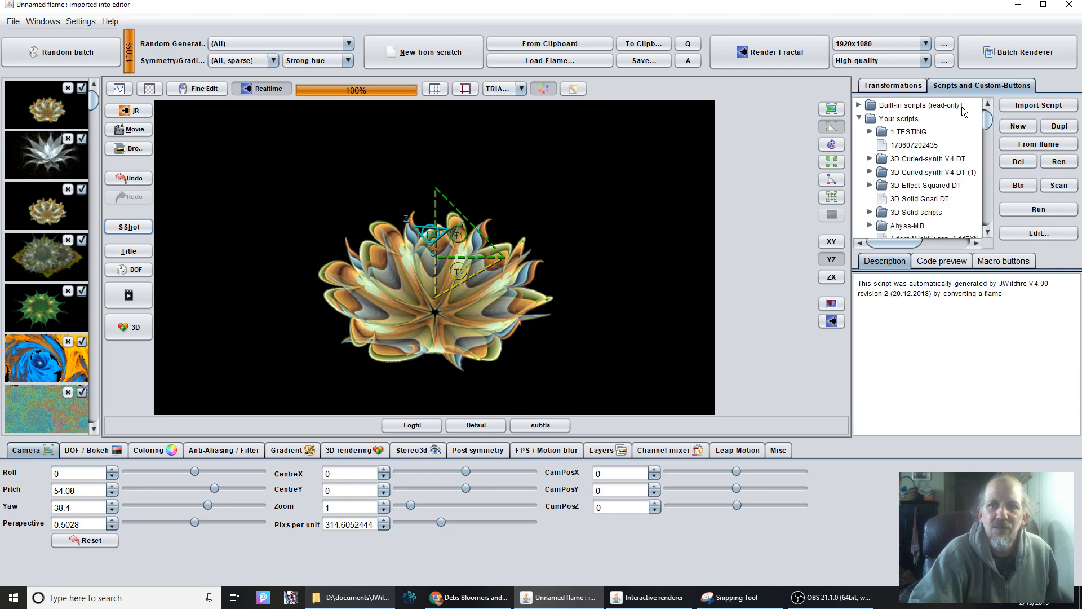
click(859, 106)
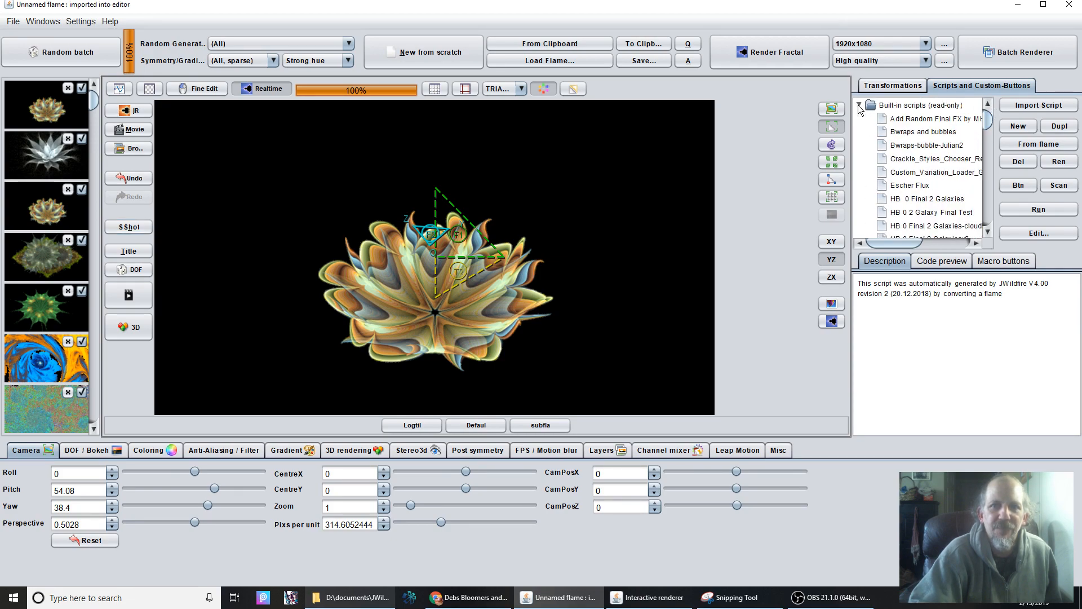
scroll(872, 176, down, 10)
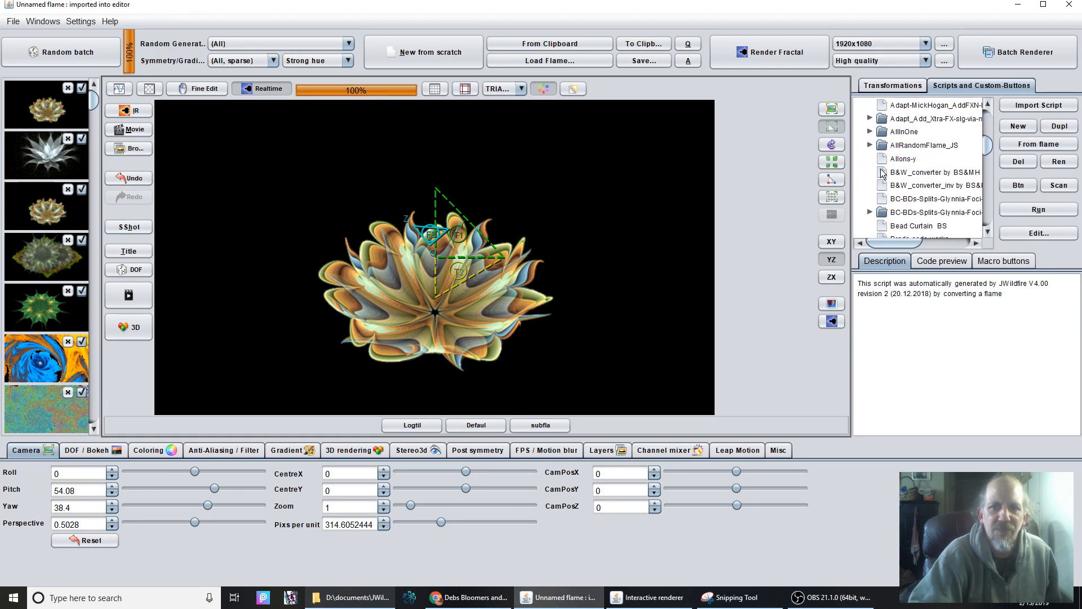
scroll(882, 174, down, 10)
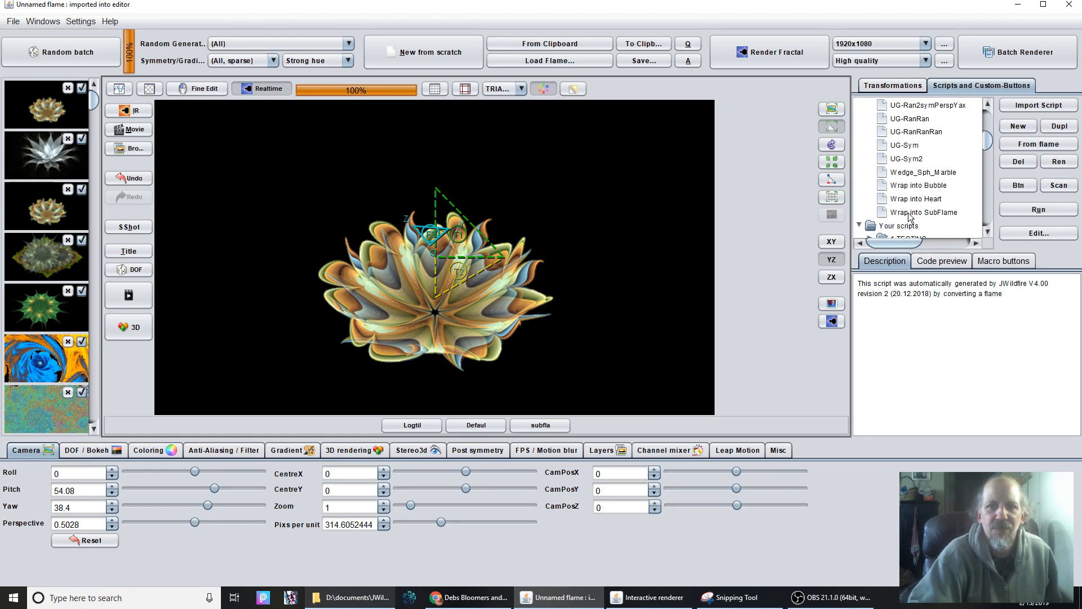
click(924, 215)
click(1028, 208)
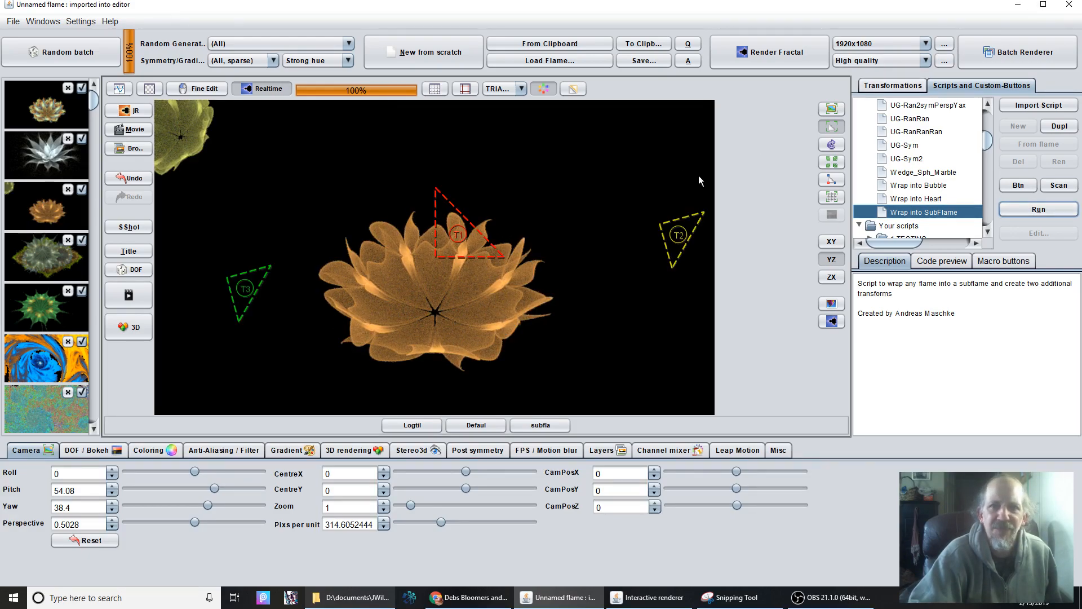
Set color_mode to 0 for the subflame_wf variation of Transf1.
click(893, 85)
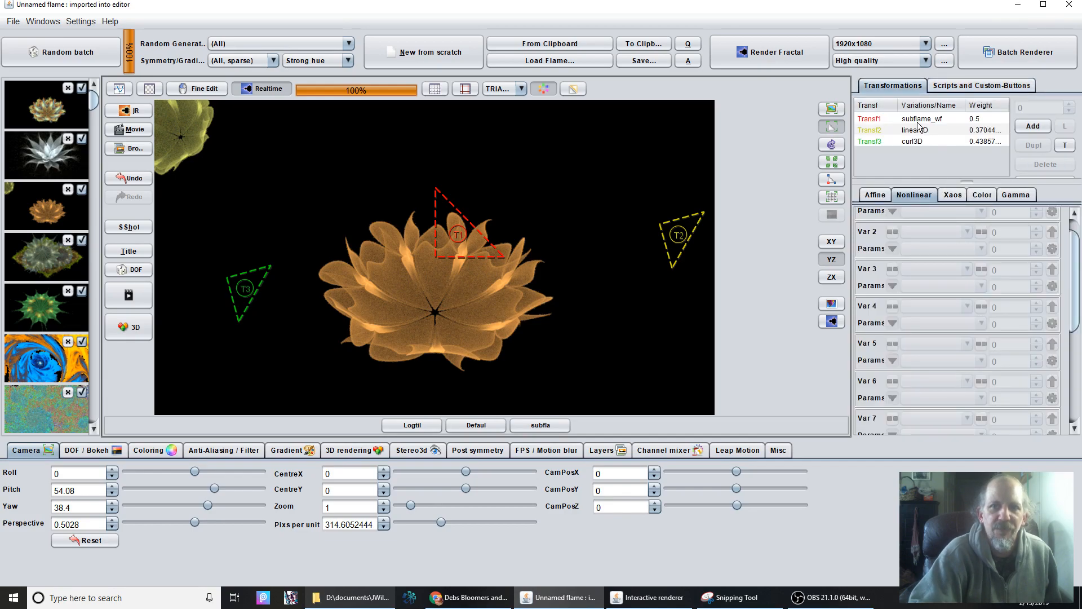
click(920, 119)
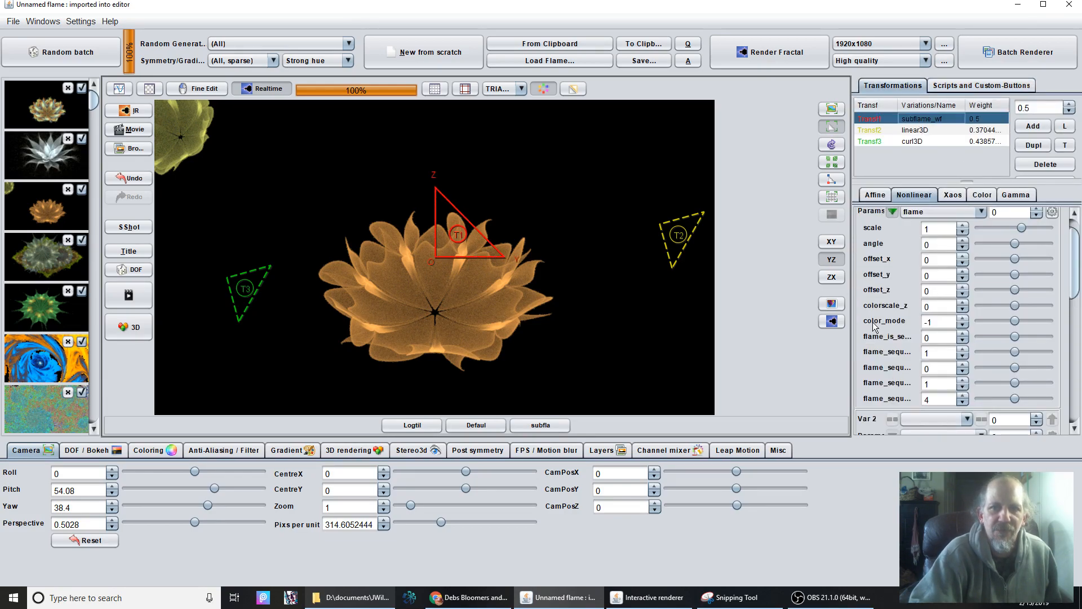
click(962, 319)
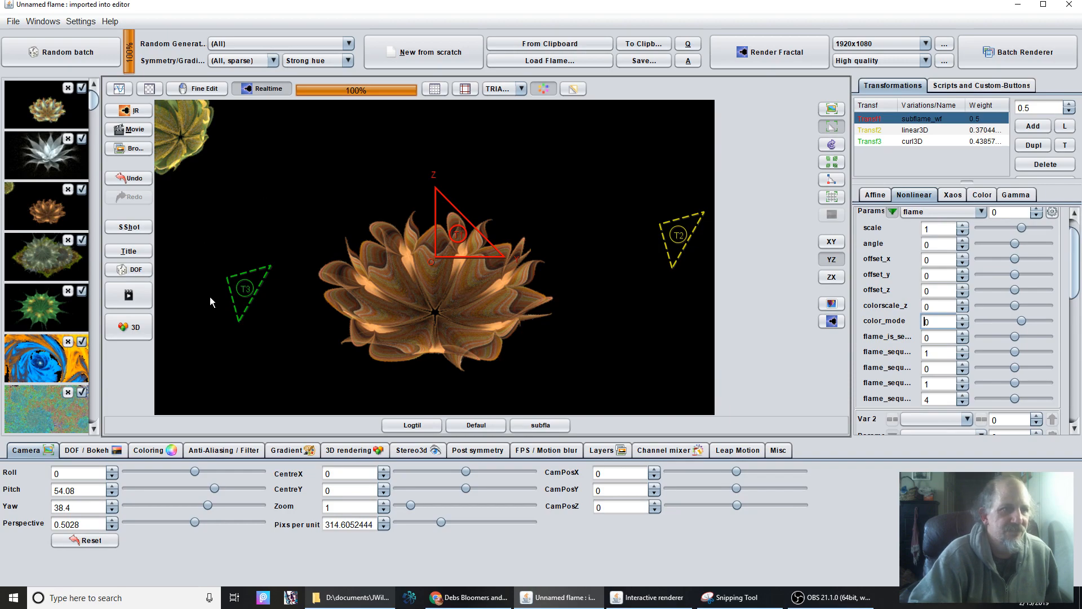
Move Transf3's triangle onto the flower's upper-left petals in the YZ plane and enlarge it slightly.
drag(242, 294, 392, 249)
scroll(392, 250, up, 3)
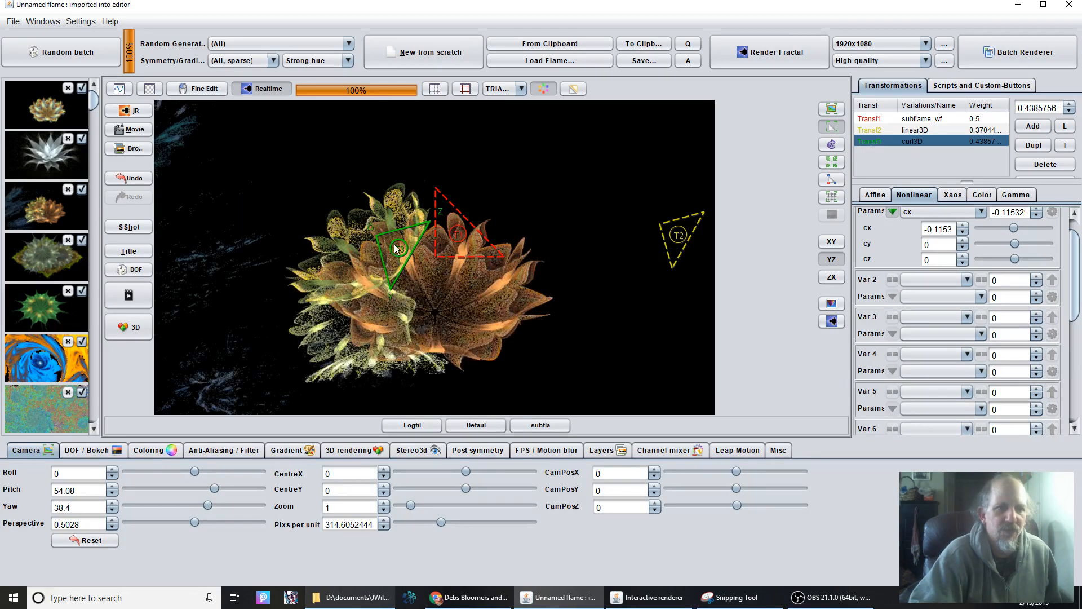
click(982, 87)
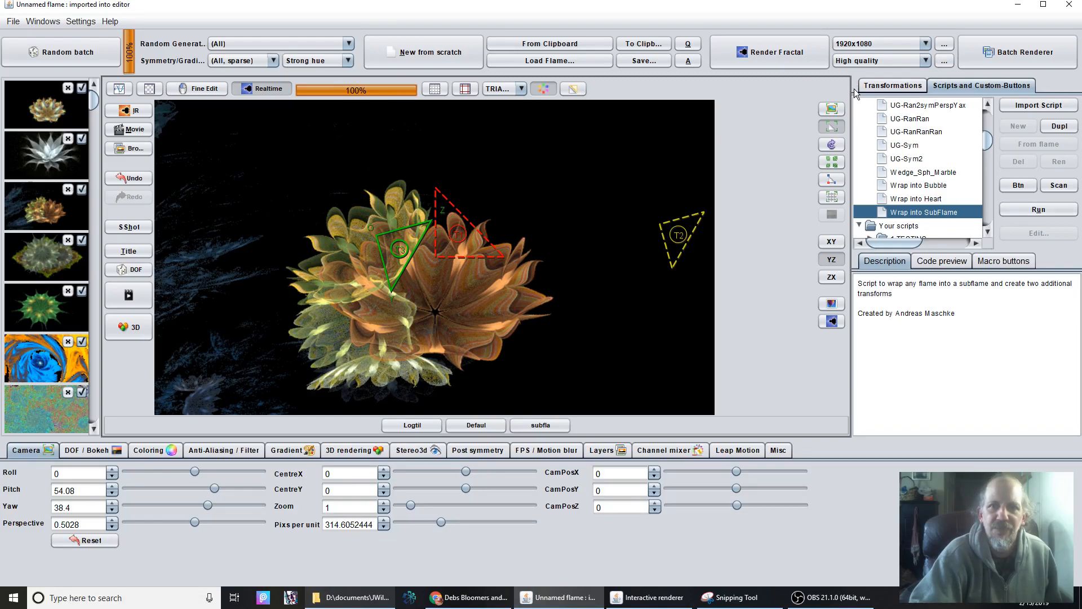
Move Transf2's triangle onto the flower just above Transf1's triangle and rotate it counterclockwise.
click(878, 86)
click(934, 128)
drag(691, 251, 324, 248)
drag(362, 193, 485, 231)
drag(898, 208, 724, 225)
scroll(366, 250, up, 3)
drag(350, 246, 455, 239)
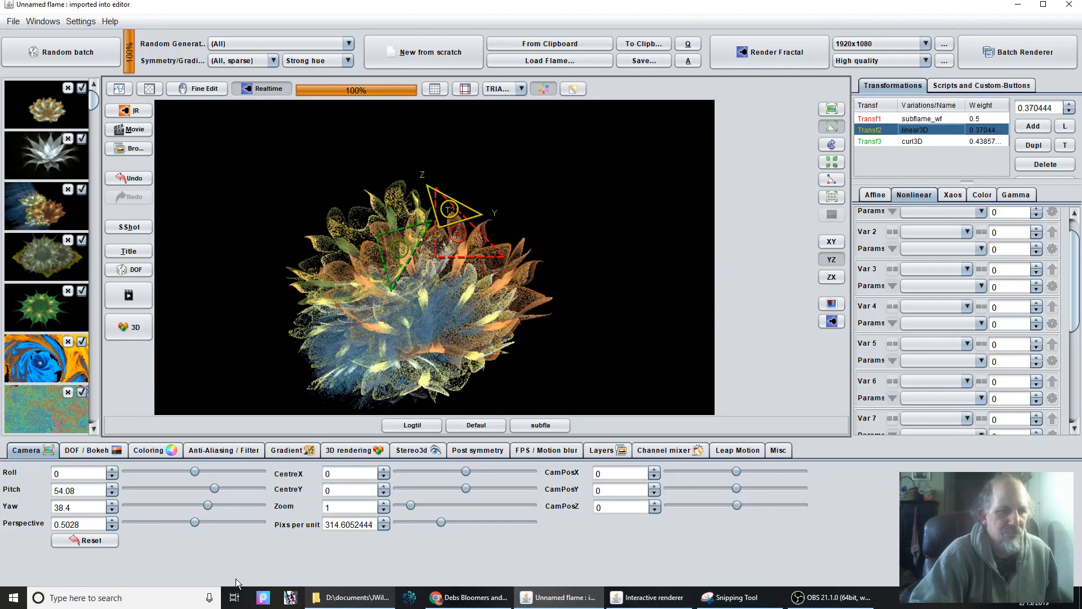
Set the camera's pixels per unit to 705.4052443 and Transf2's color speed to 0.81.
drag(342, 528, 356, 528)
drag(1021, 419, 1032, 410)
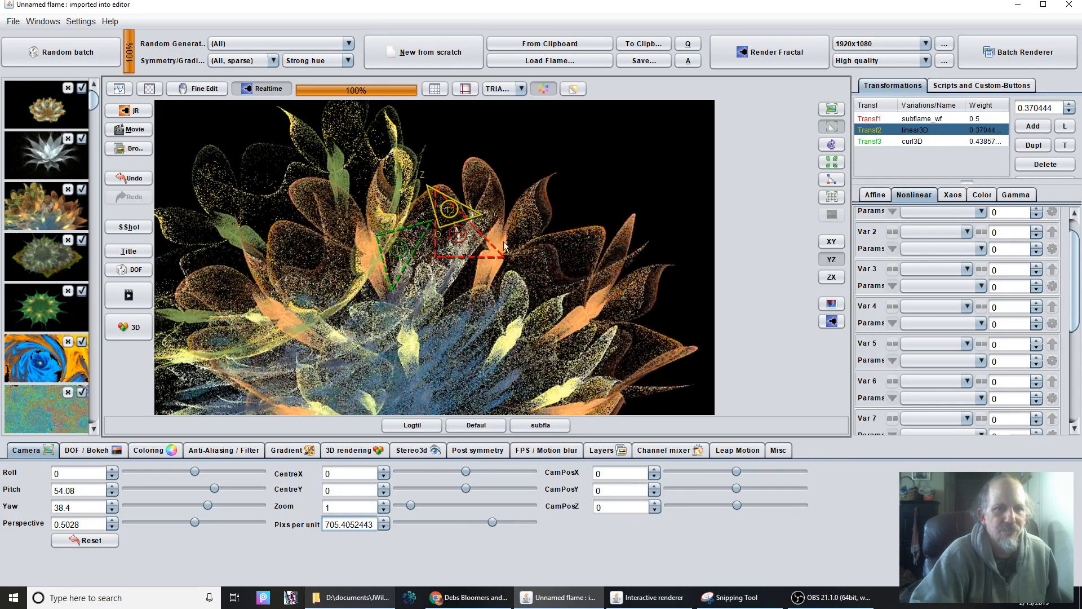
click(984, 195)
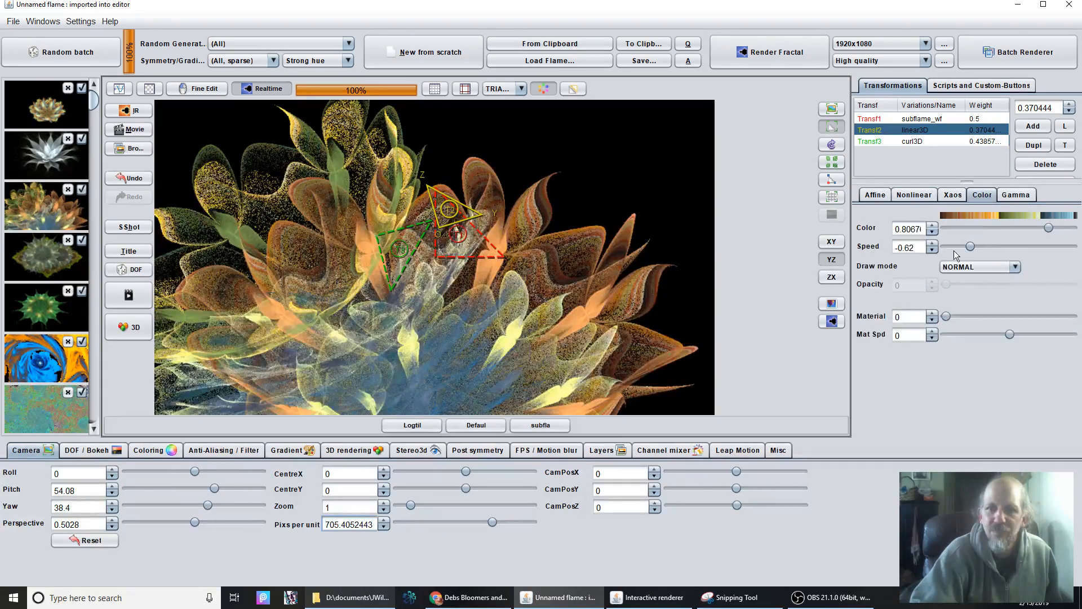
drag(979, 242, 1070, 240)
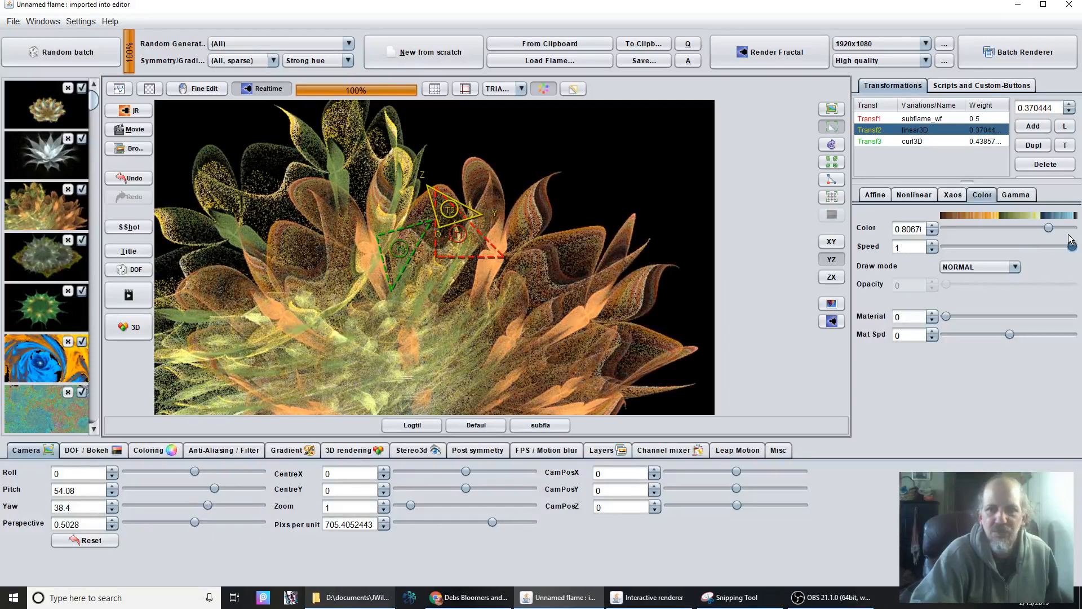
drag(1063, 244, 1061, 243)
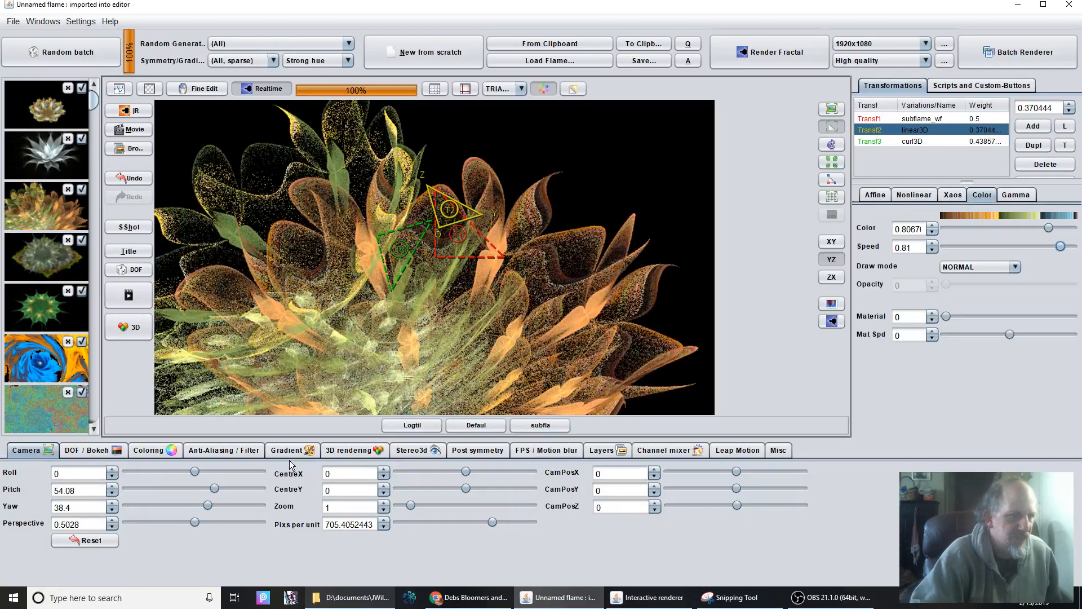
Select Transf3 (curl3D), rotate its triangle clockwise in the YZ plane and shrink it a little.
click(289, 454)
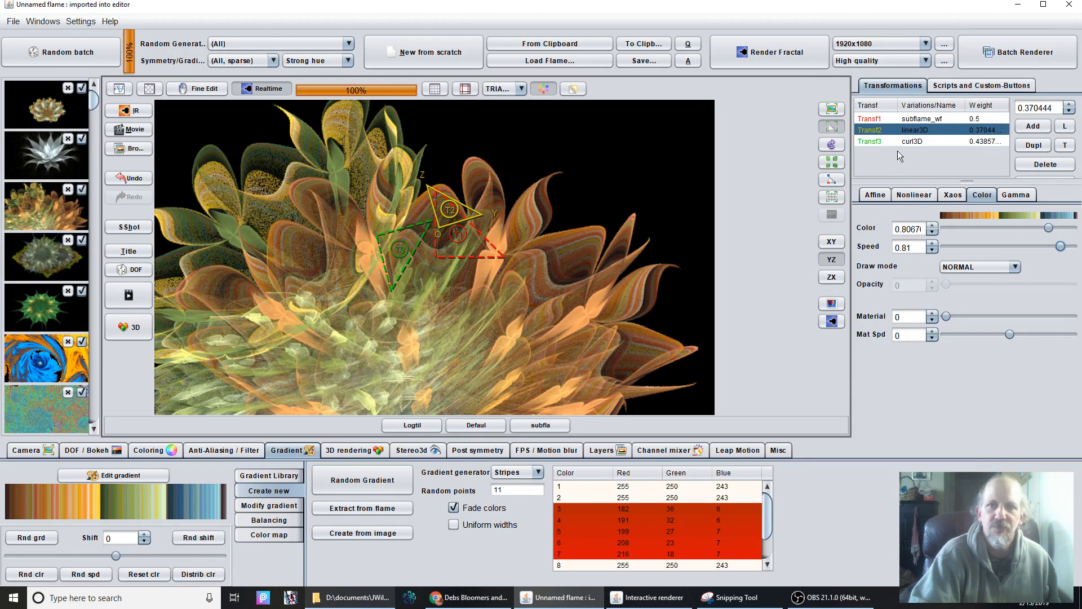
click(932, 142)
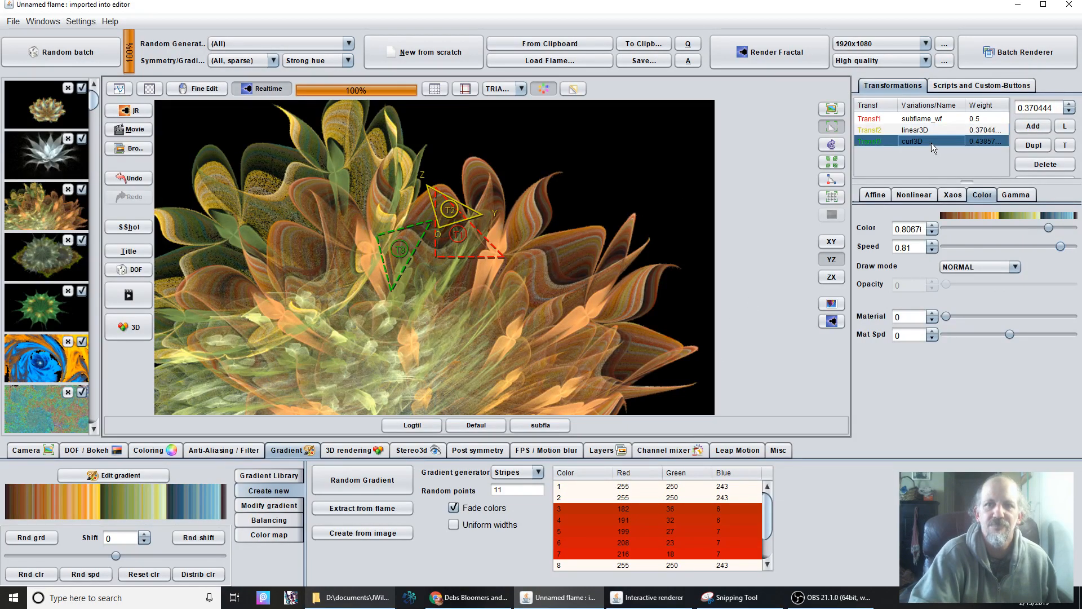
drag(301, 287, 223, 285)
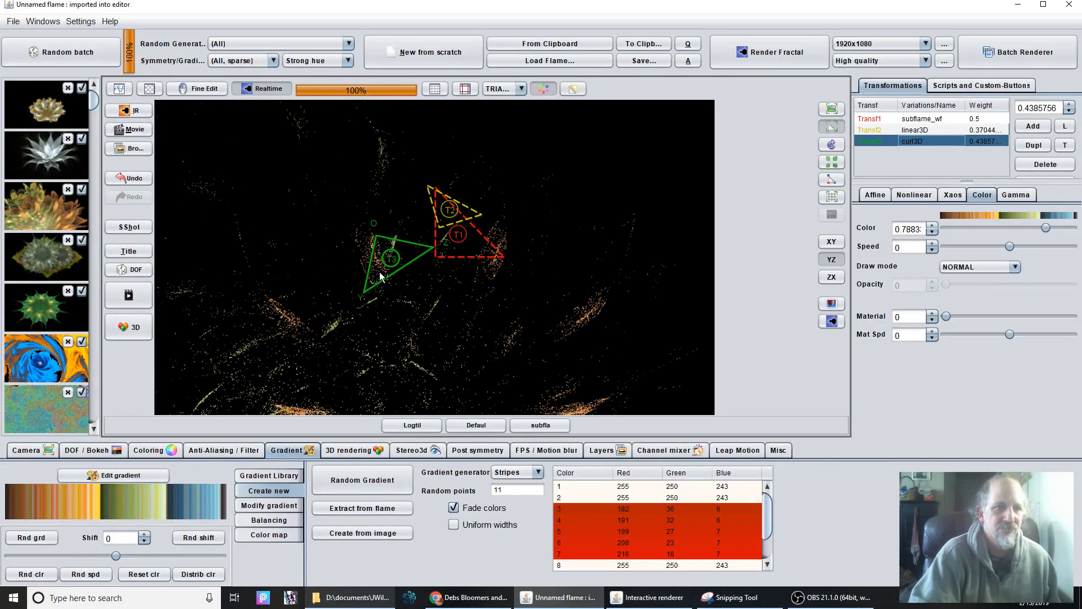
scroll(380, 276, down, 2)
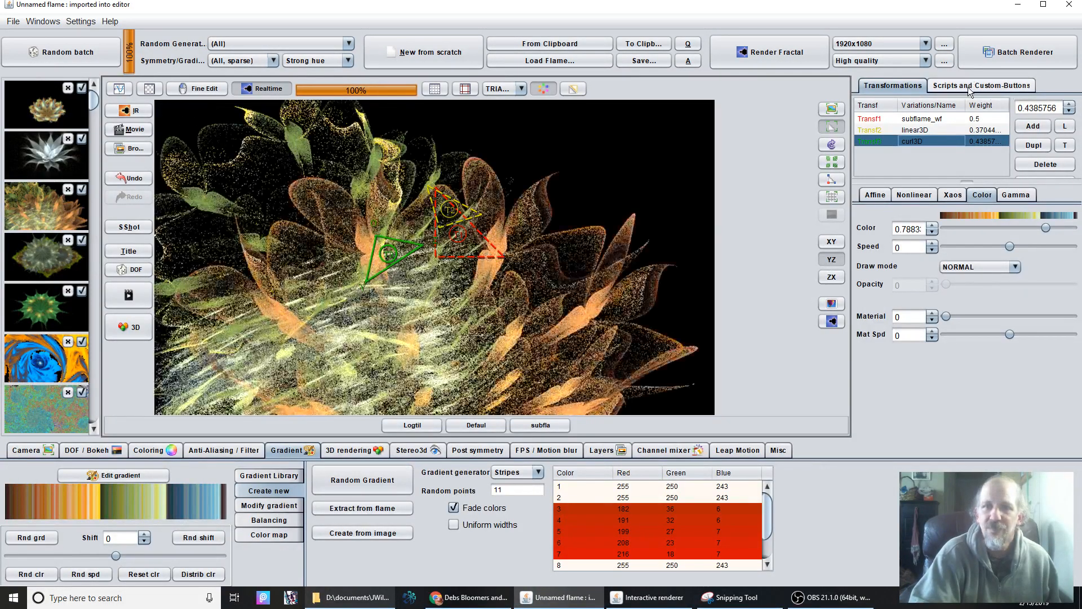
click(969, 87)
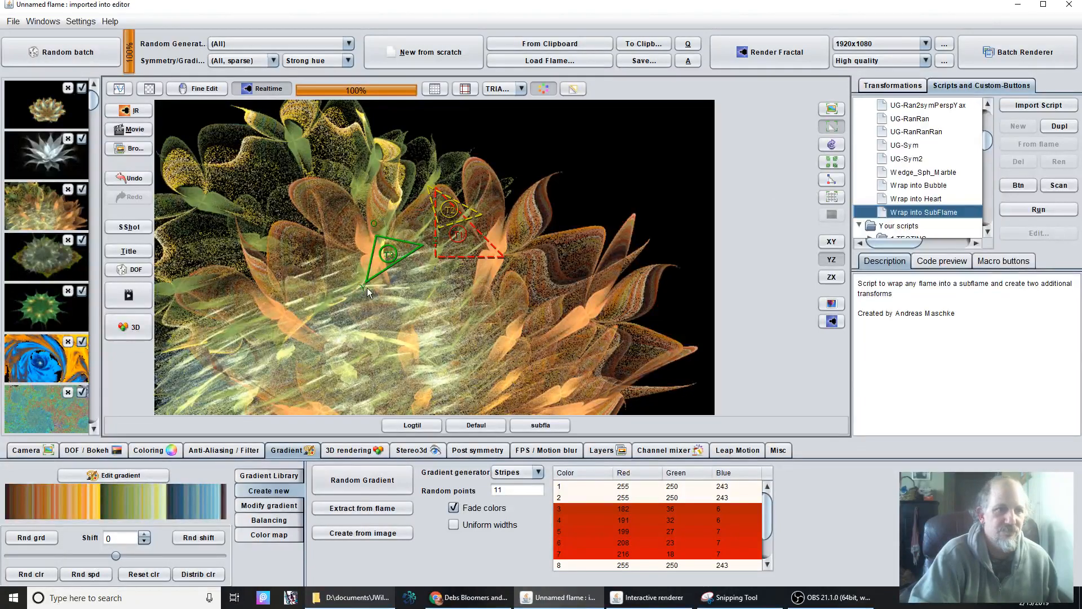
scroll(377, 285, down, 2)
click(901, 87)
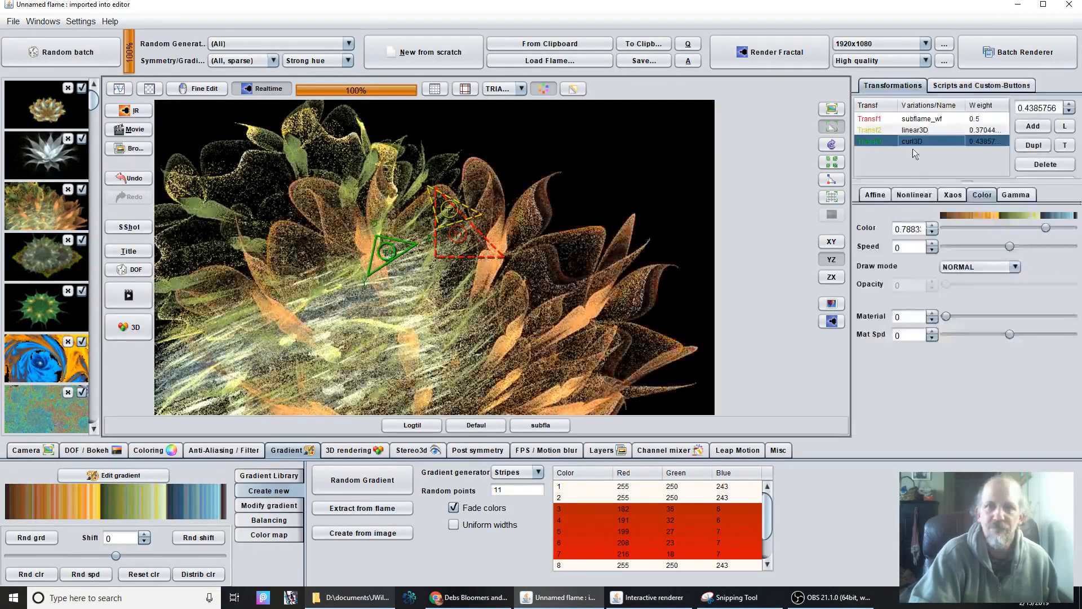
Delete Transf3 (curl3D) and Transf2 (linear3D), leaving only the subflame transform.
click(916, 195)
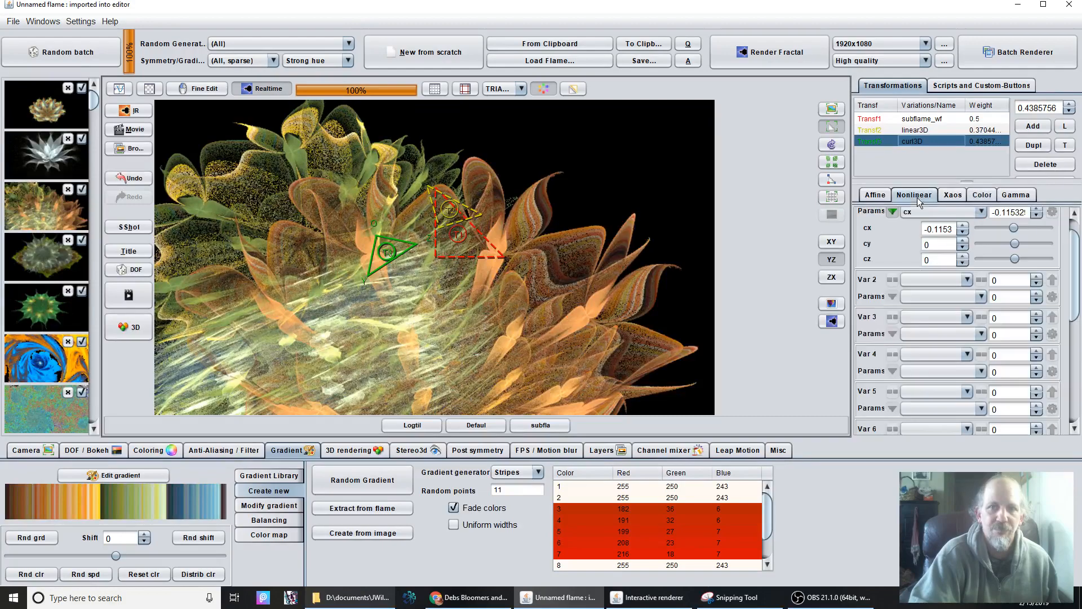
scroll(915, 208, up, 1)
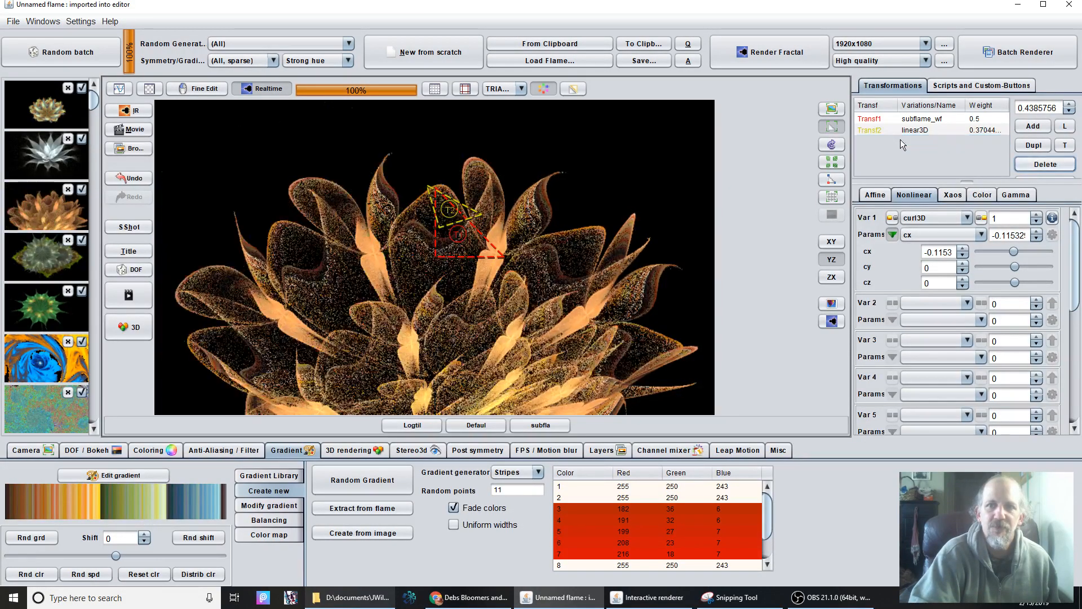
click(907, 128)
click(1059, 165)
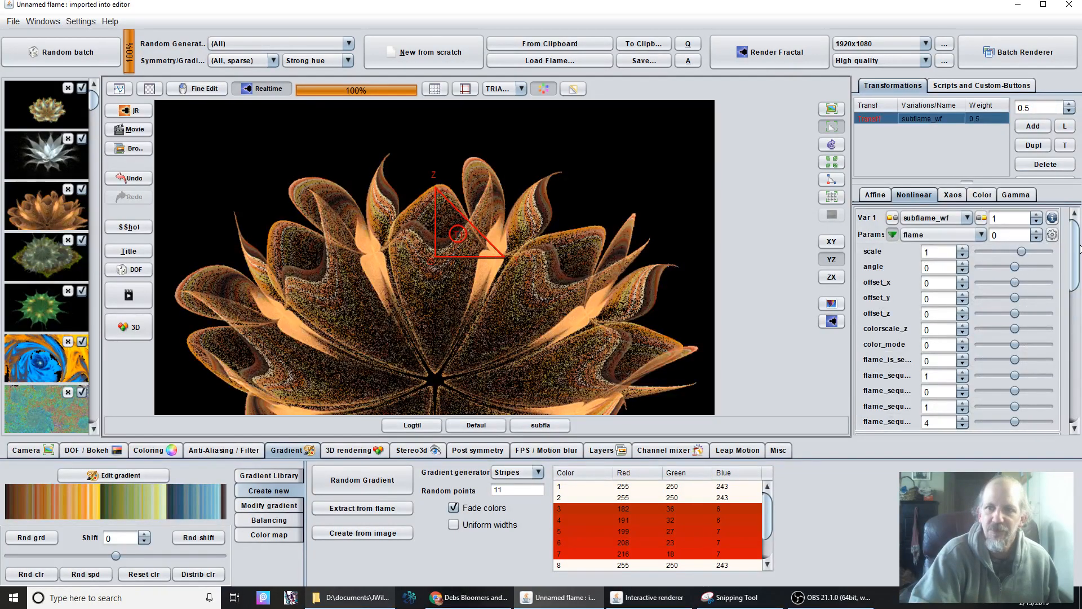
Add mobiq as the second variation of Transf1 with an amount of 1.
drag(1079, 254, 1078, 328)
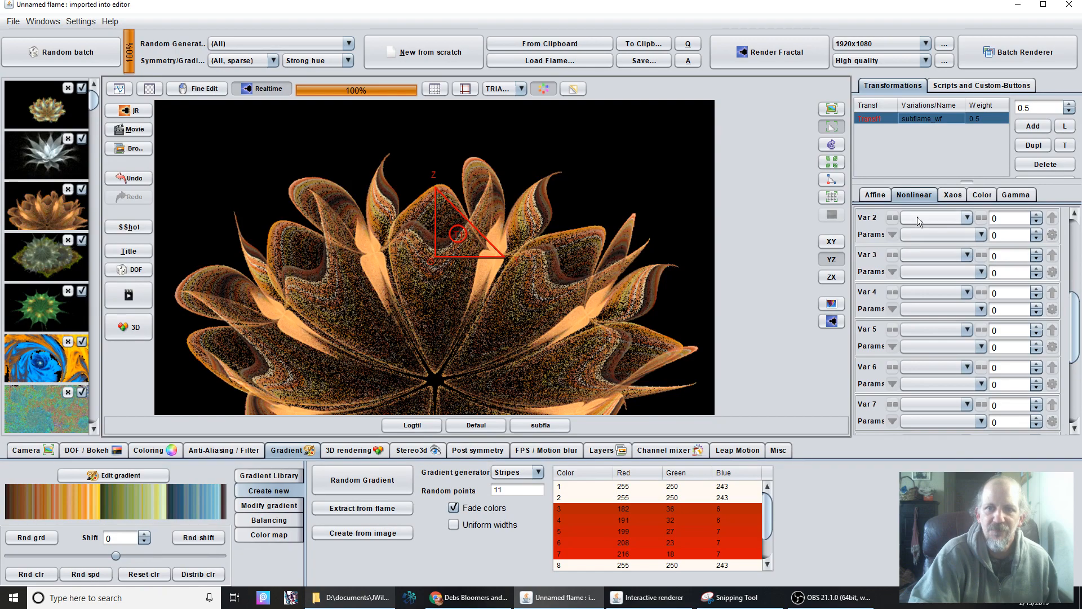
click(935, 217)
scroll(935, 383, up, 20)
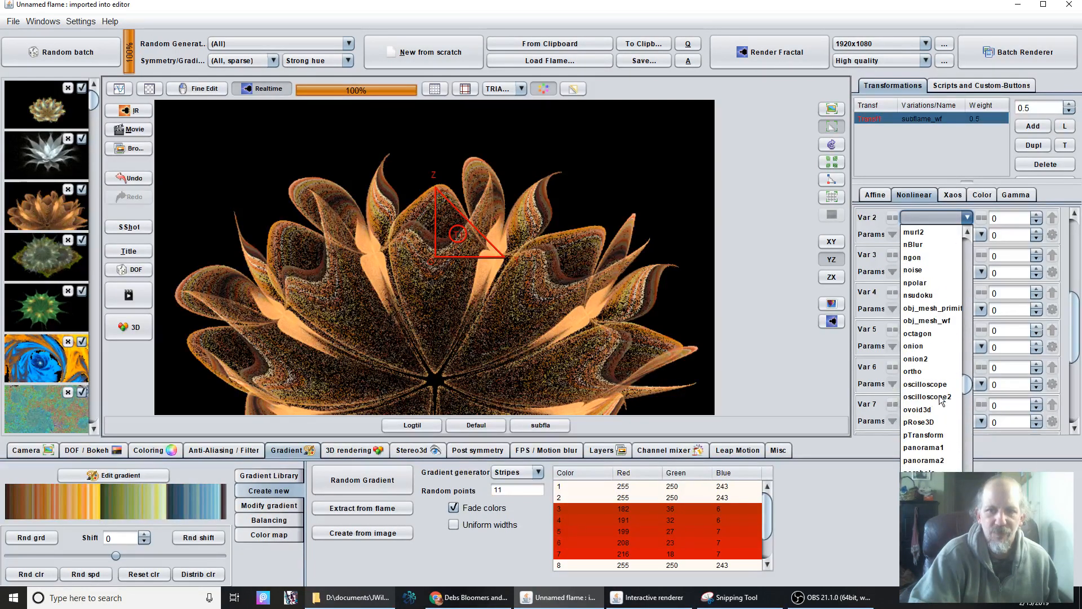
click(924, 358)
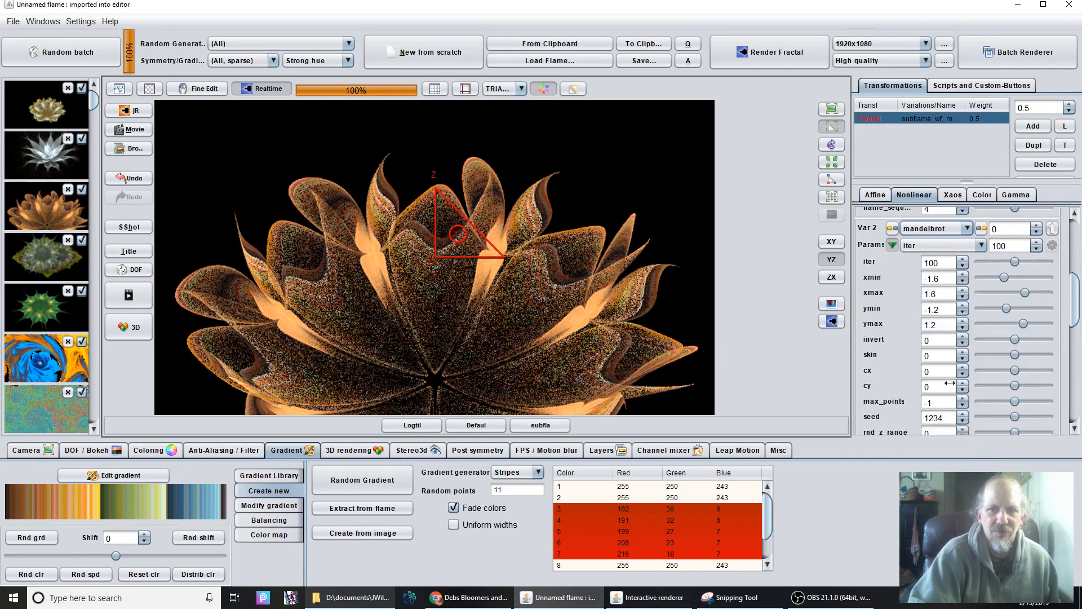
click(919, 229)
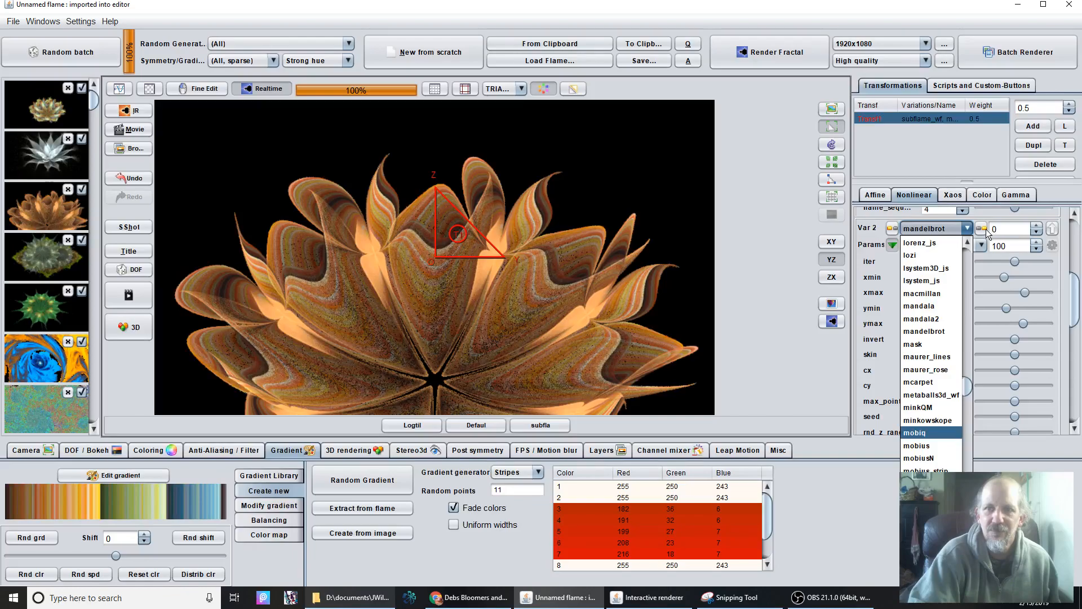
key(Return)
double_click(1009, 227)
text(1)
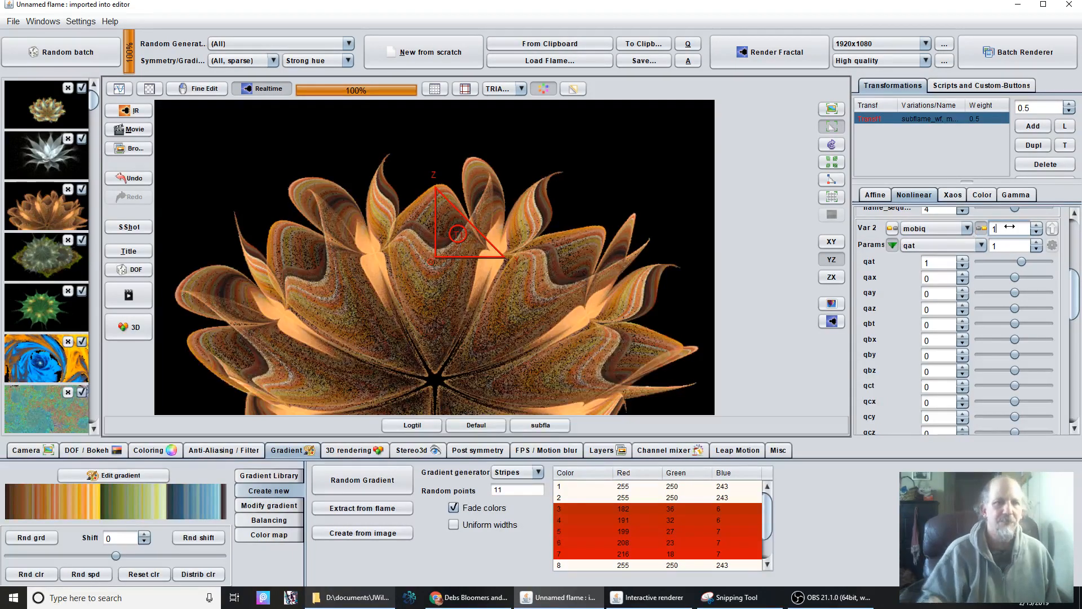
key(Return)
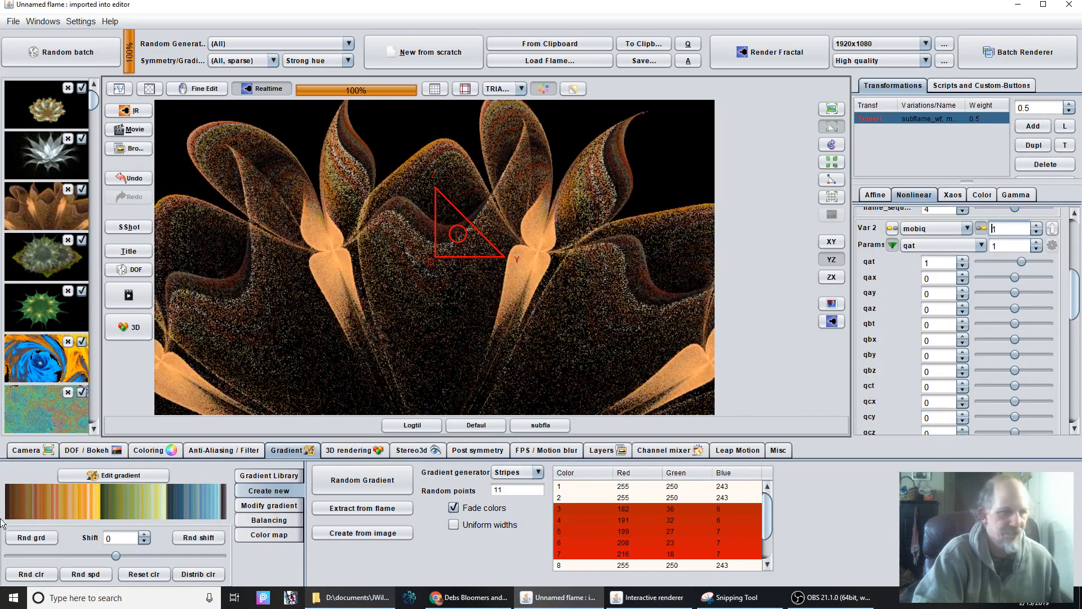
Set the camera's pixels per unit to 546.6052444 and bring the remaining mobiq parameters into view.
click(39, 450)
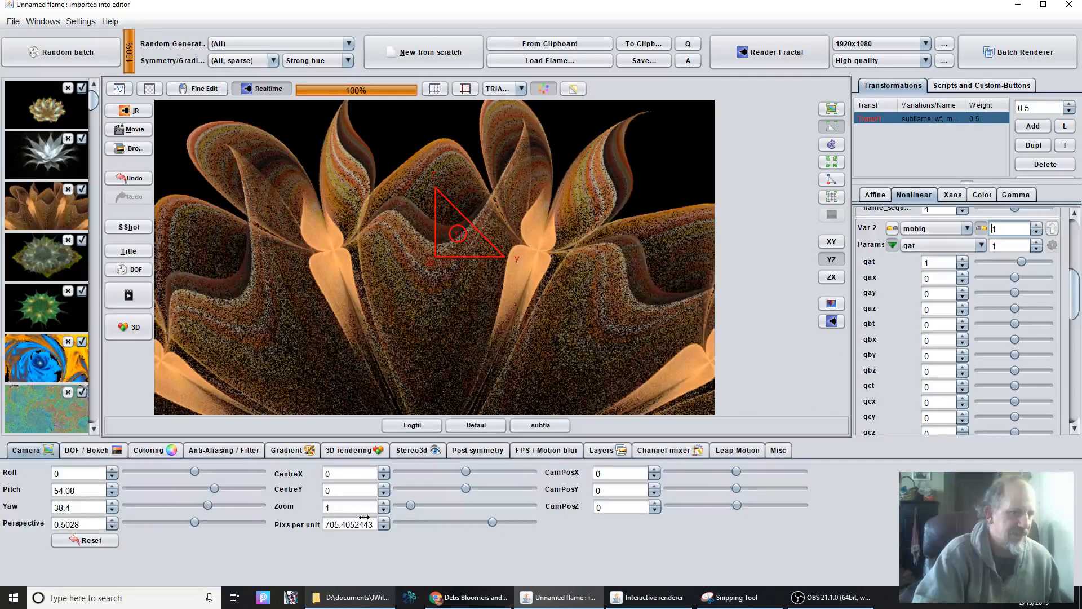
drag(346, 525, 317, 531)
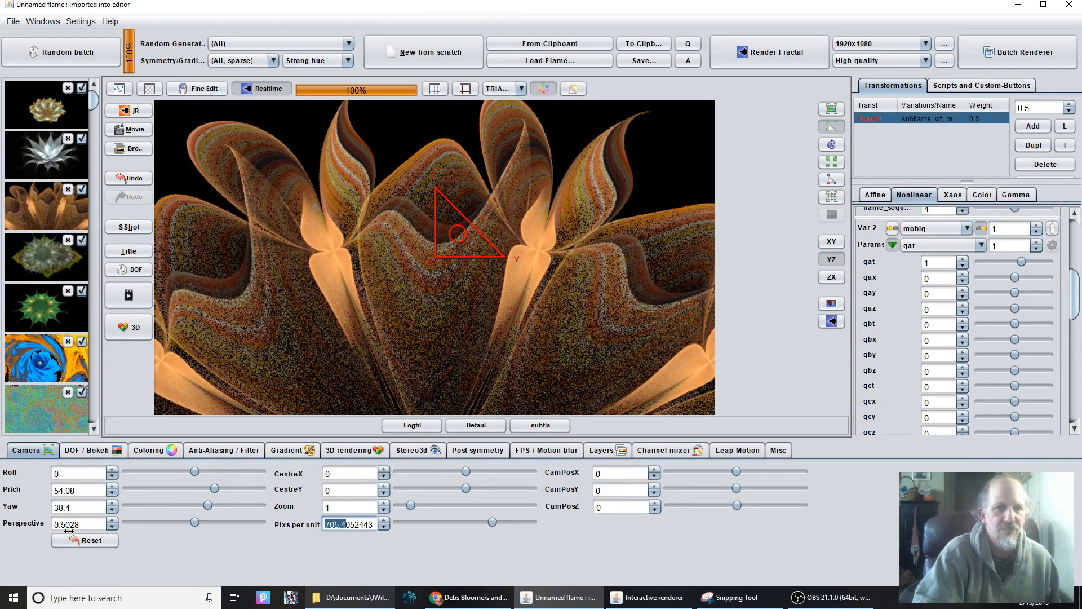
text(702.6)
key(Return)
drag(69, 531, 67, 531)
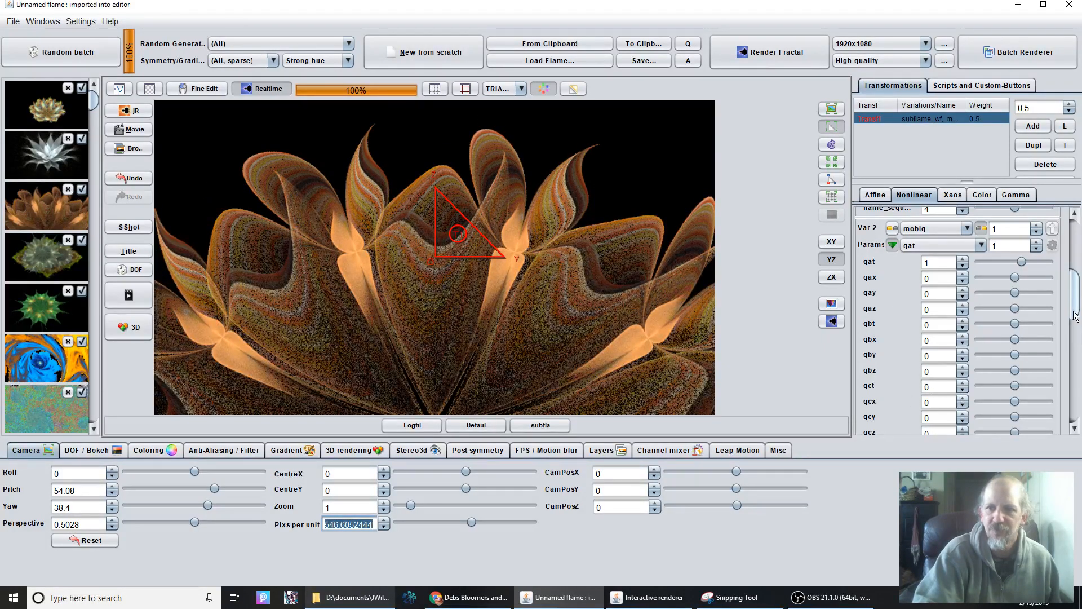
drag(1075, 309, 1076, 342)
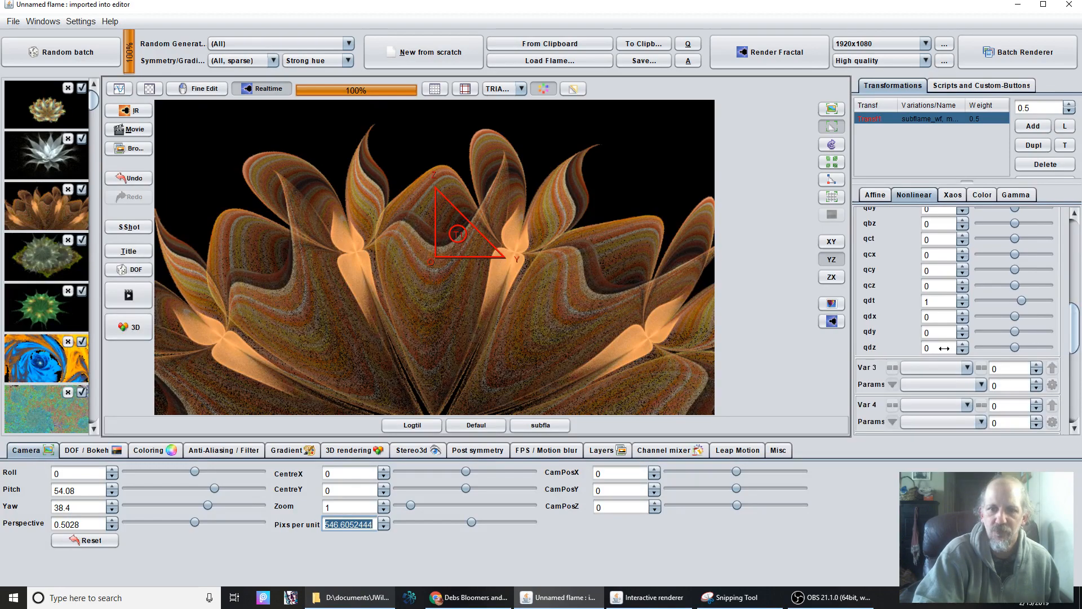
Set the mobiq parameters qdy to -4.784 and qcy to 0.808.
click(924, 334)
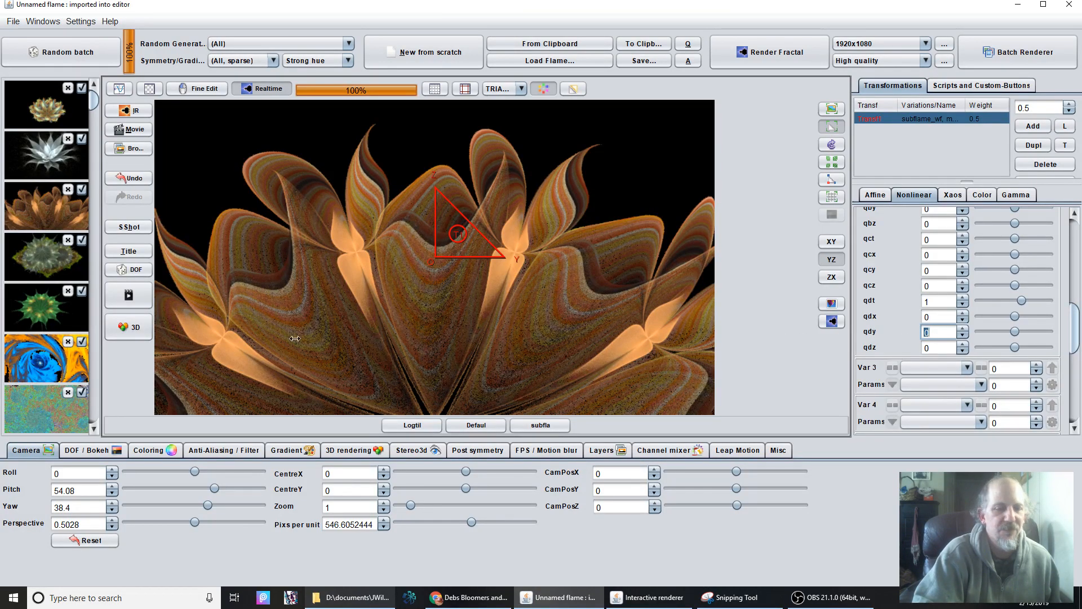
text(-0.016)
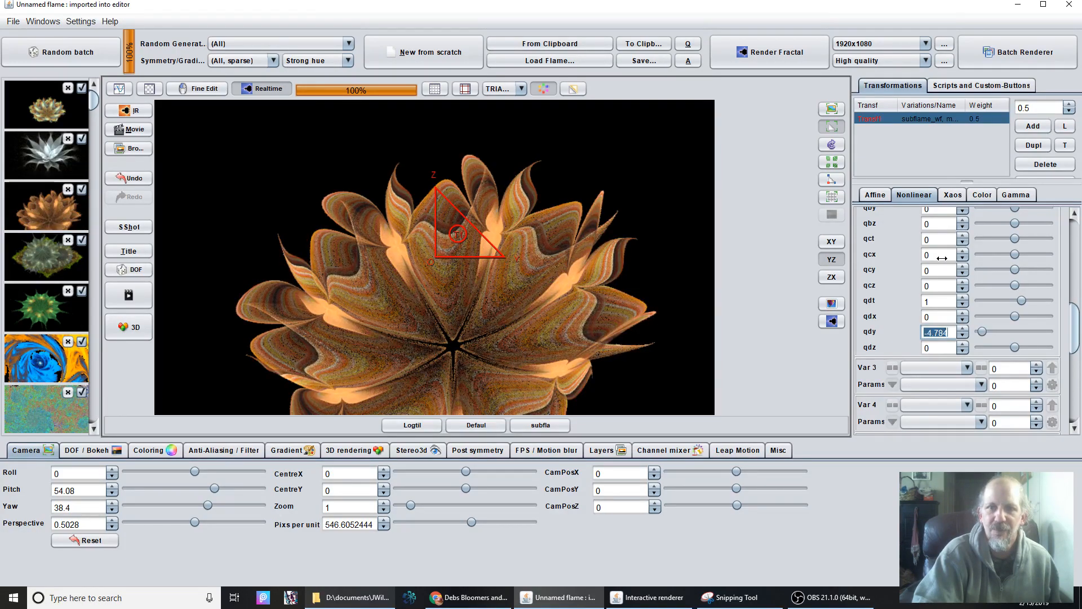
click(927, 270)
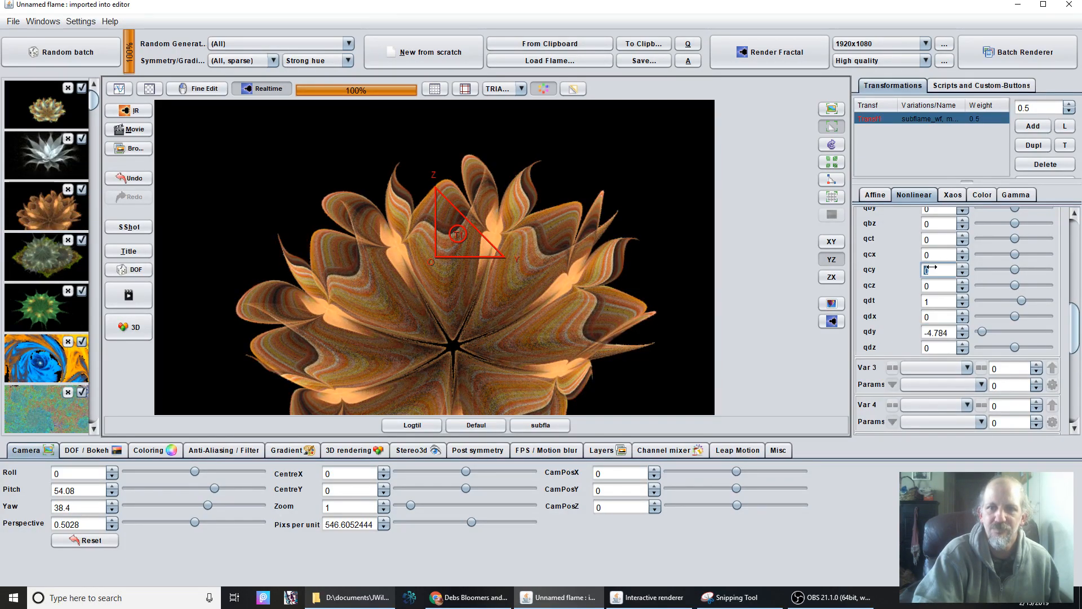
text(0.016)
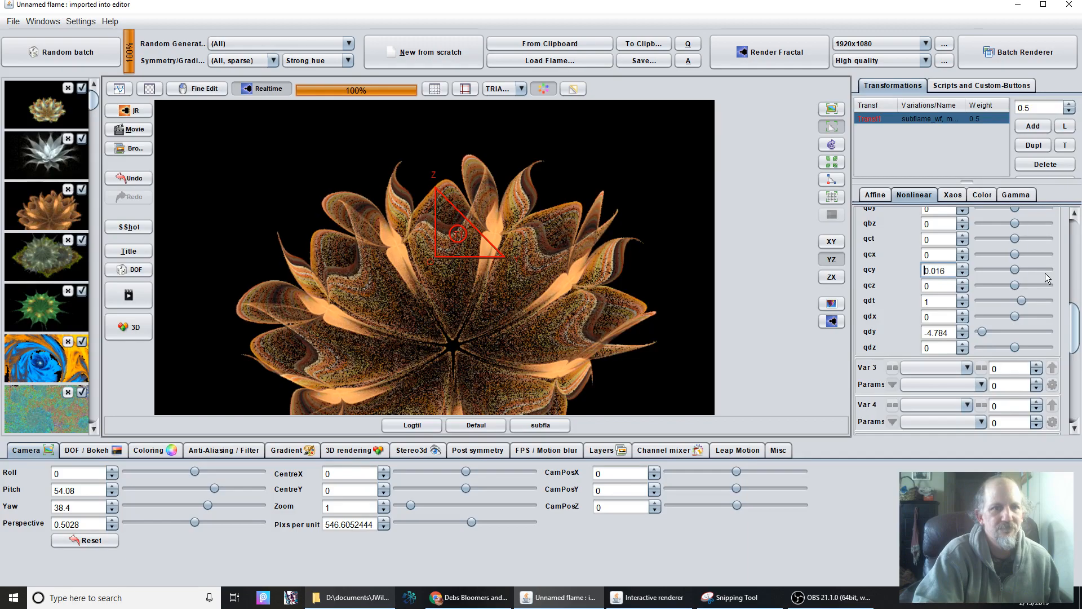
drag(1081, 336, 992, 329)
Set the mobiq parameter qcz to -15.344.
click(929, 286)
drag(735, 292, 436, 293)
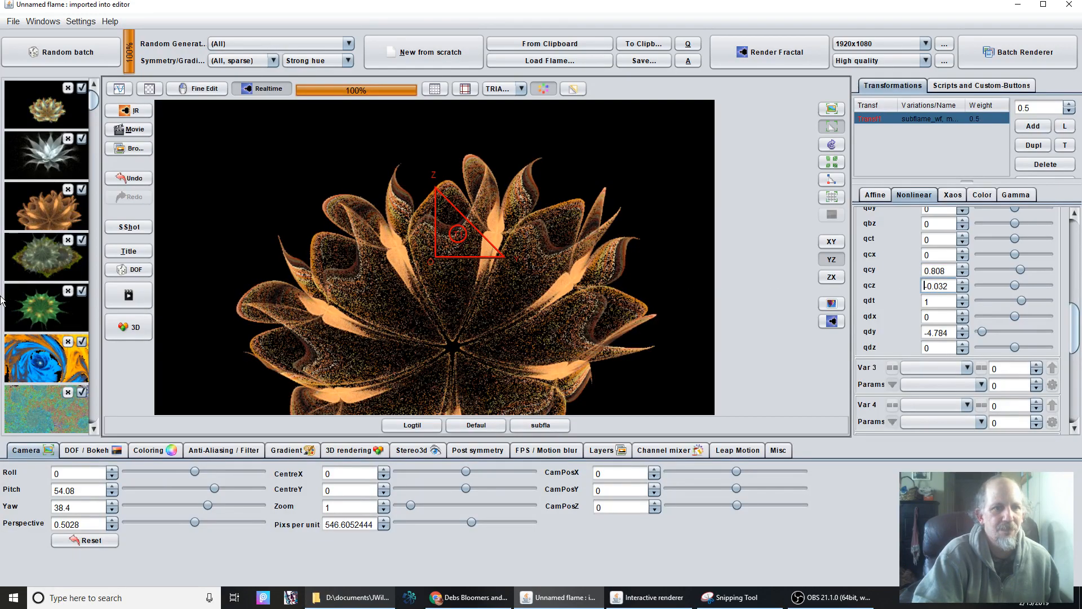
drag(1, 300, 1, 301)
drag(1, 264, 2, 245)
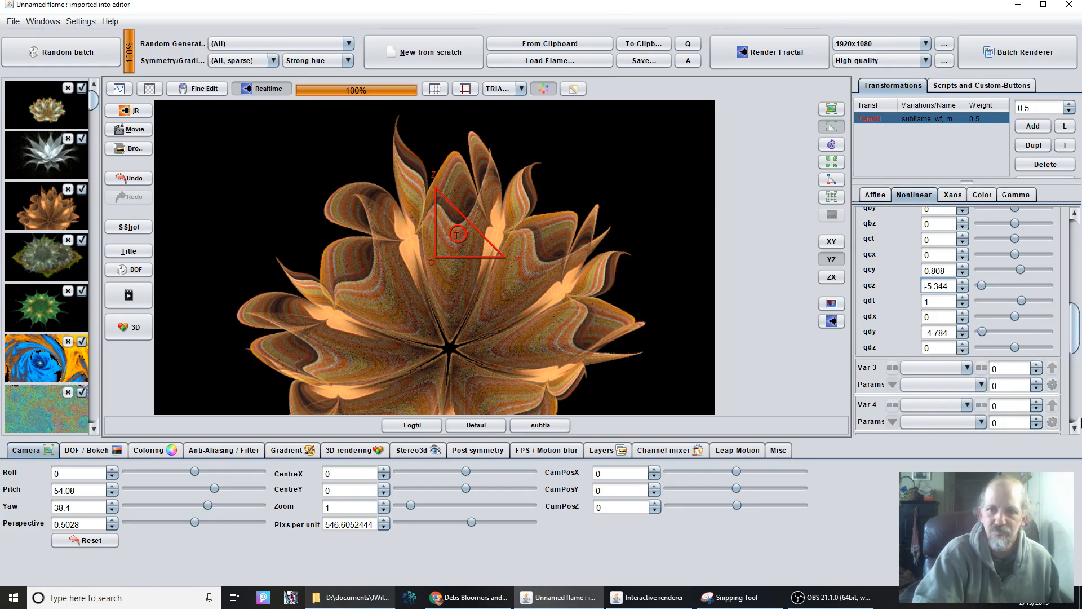
click(935, 286)
text(1)
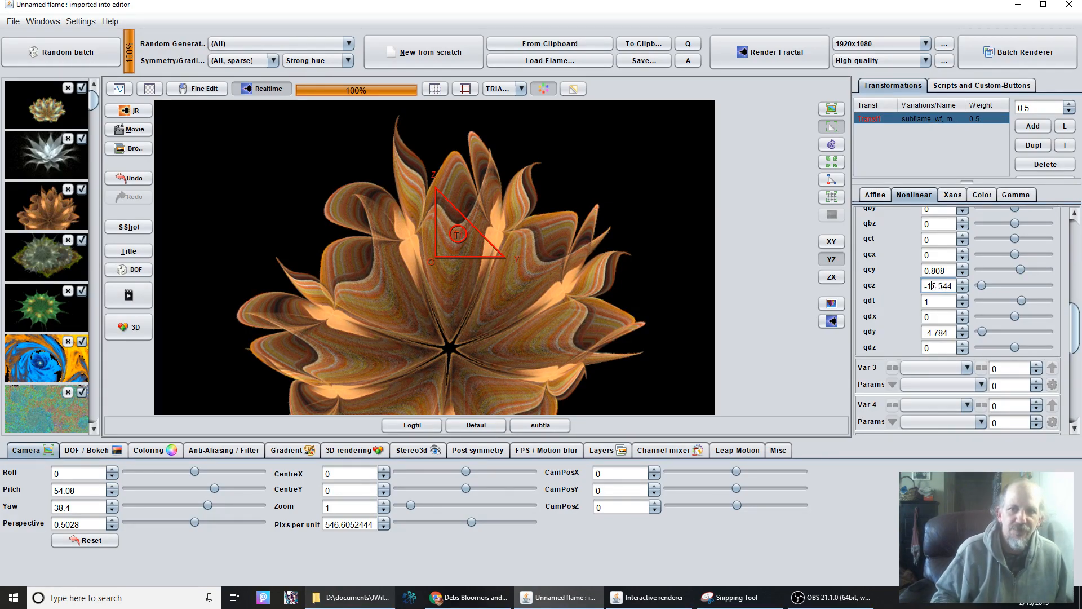
key(Return)
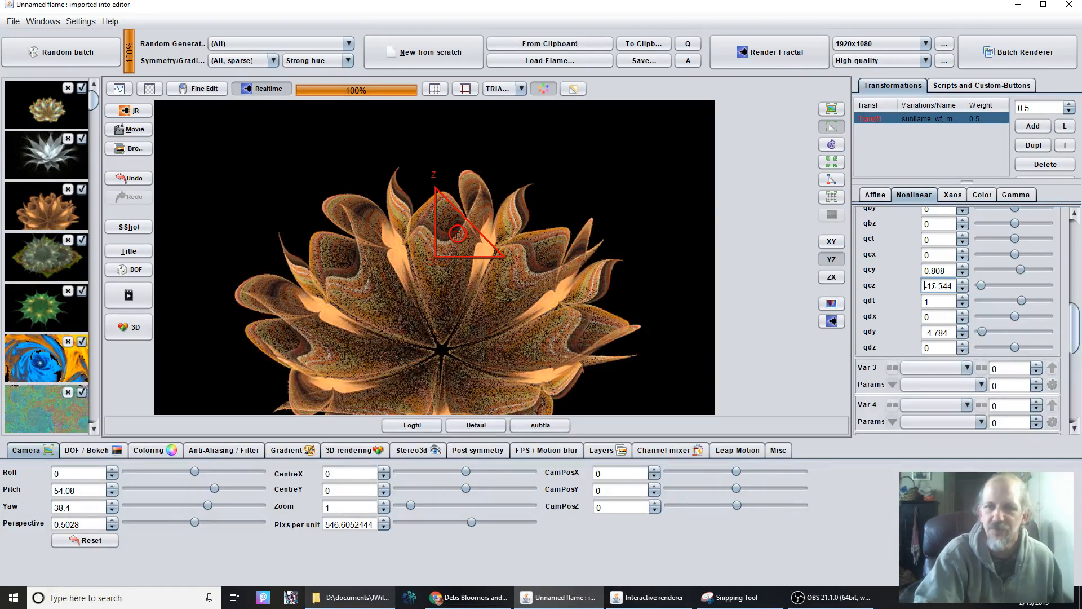
Try qcz at 5, then settle it at -15.444.
drag(982, 284, 982, 284)
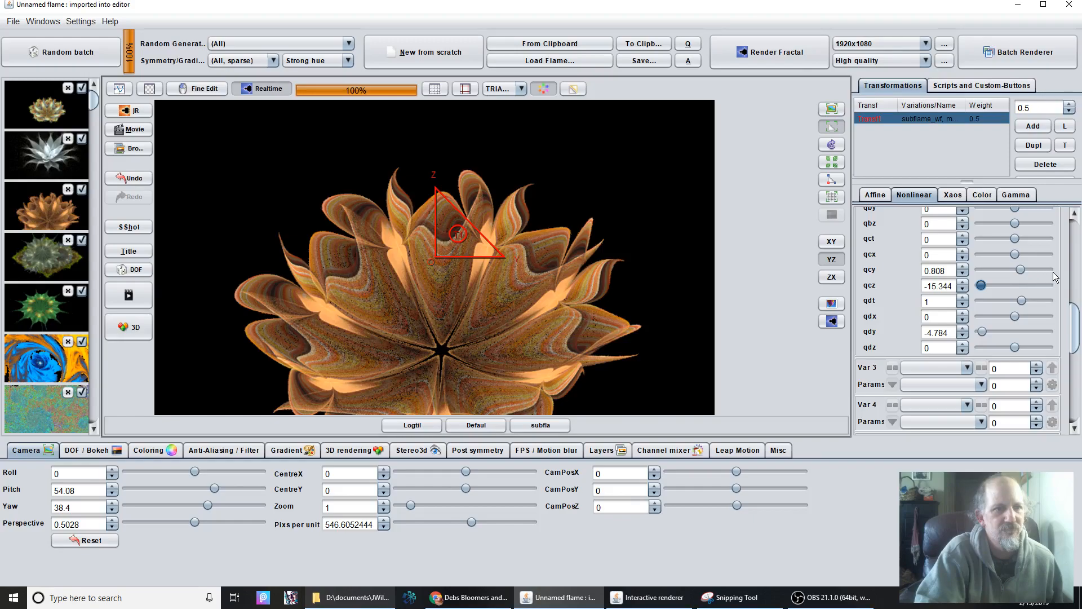
drag(1062, 274, 1081, 268)
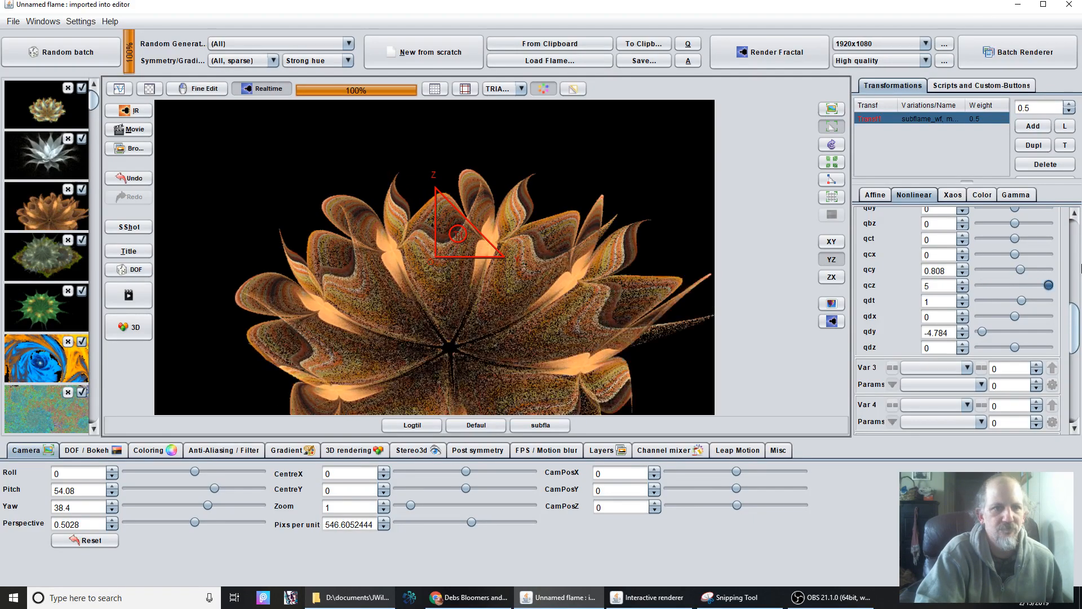
drag(928, 291, 923, 288)
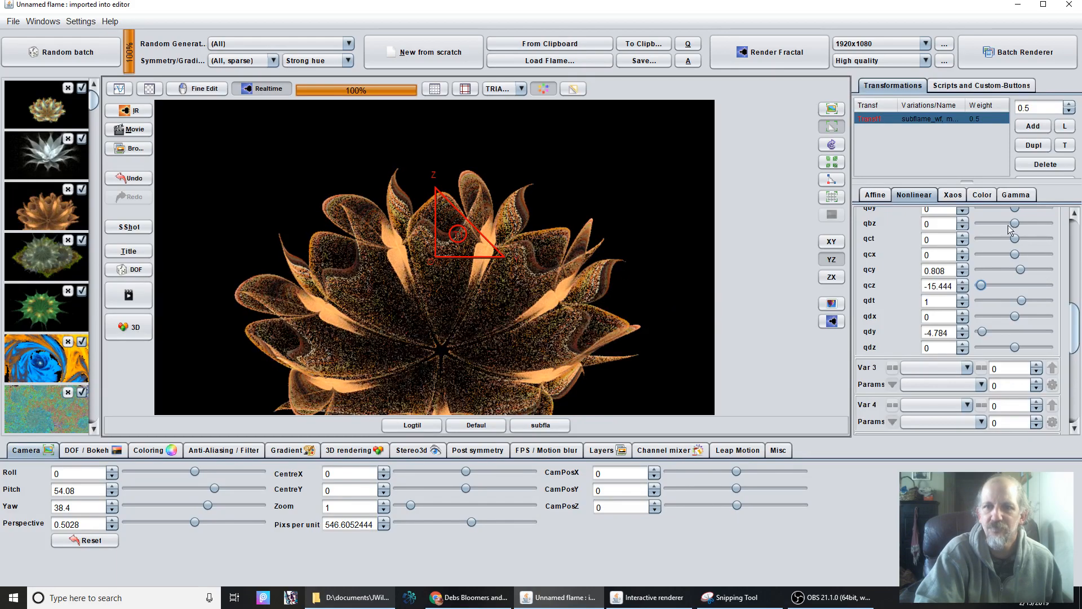
Run the Glynn Bouquet2 script five times to generate different random flower bouquets.
click(981, 85)
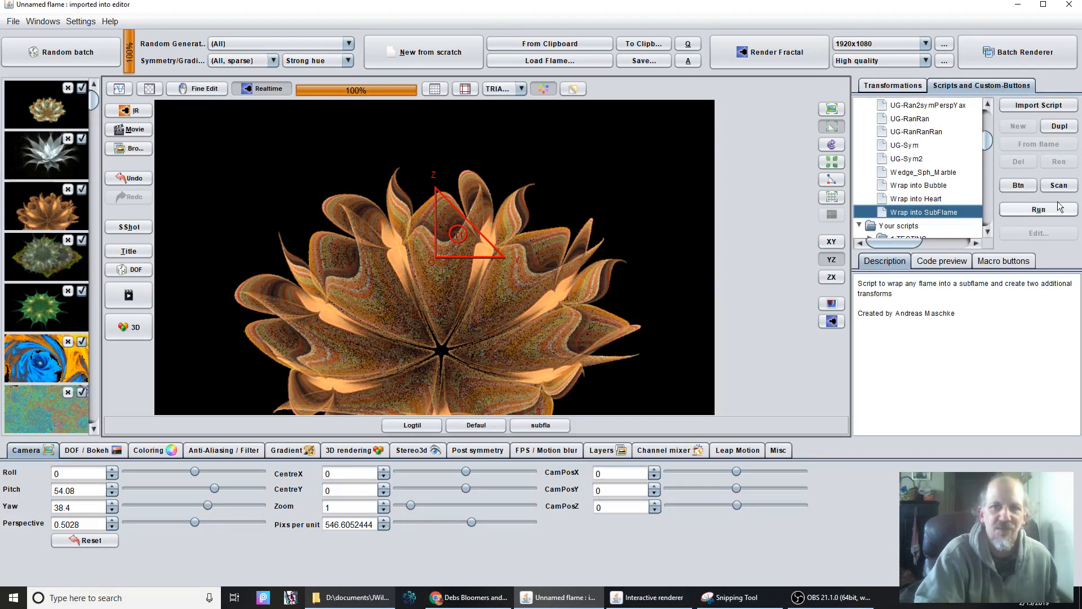
scroll(909, 175, up, 10)
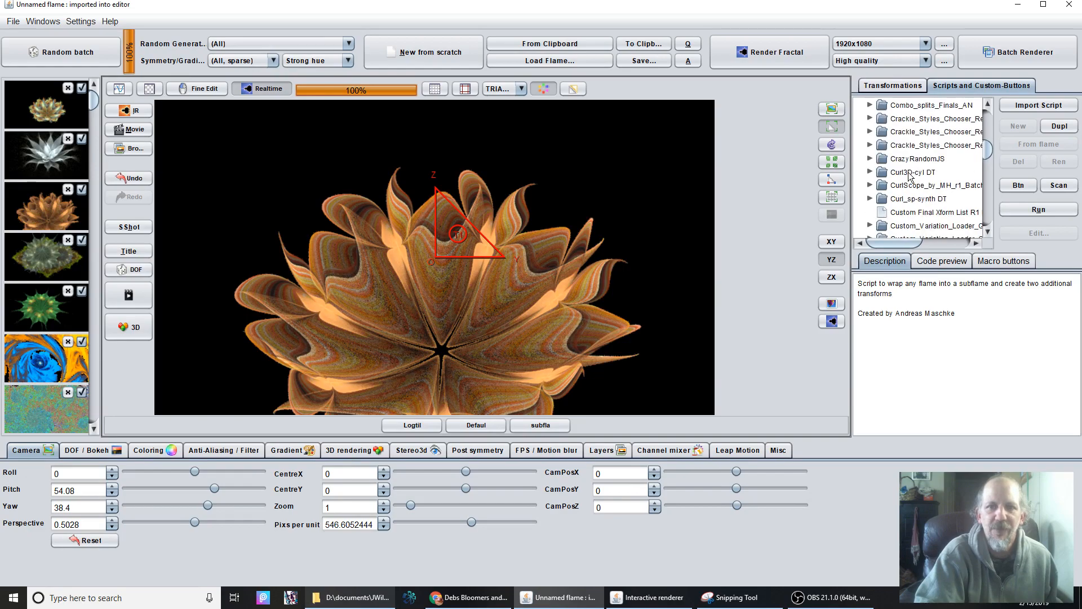
scroll(909, 175, down, 10)
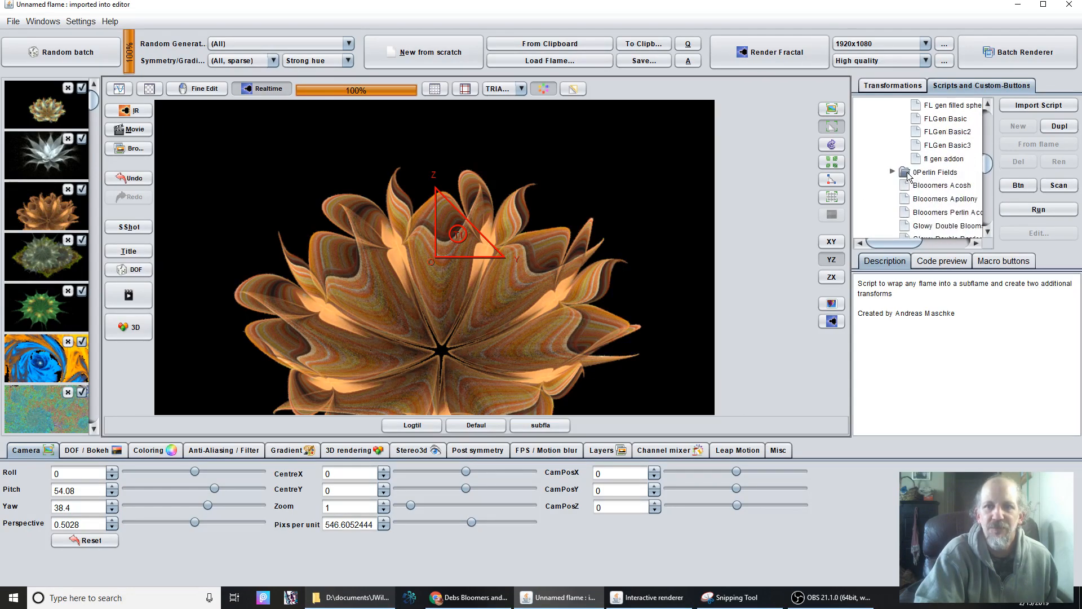
scroll(918, 163, up, 5)
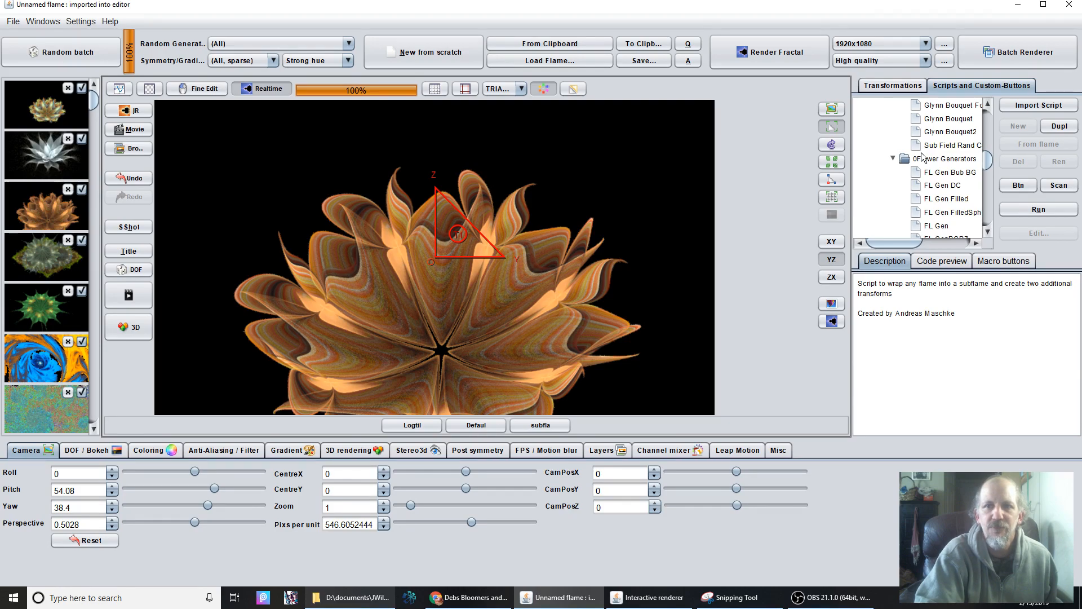
scroll(922, 158, up, 3)
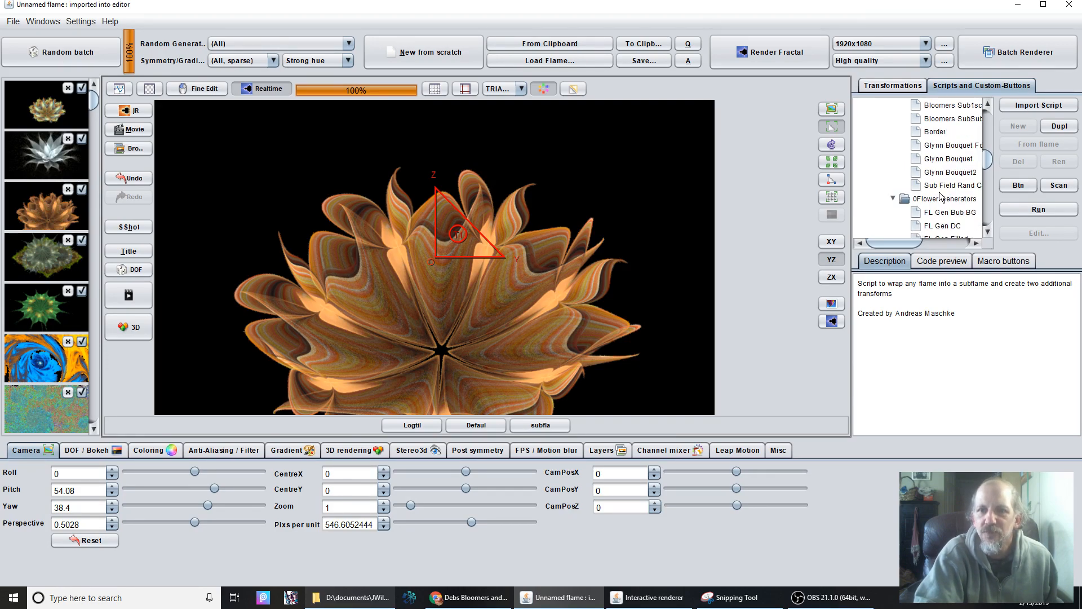
click(971, 178)
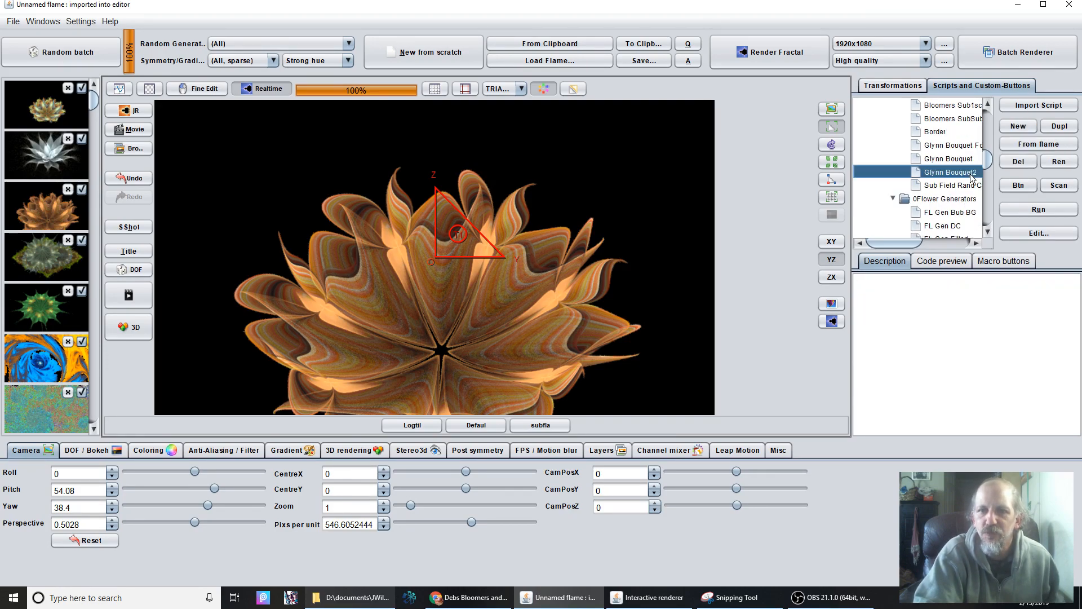
click(1043, 215)
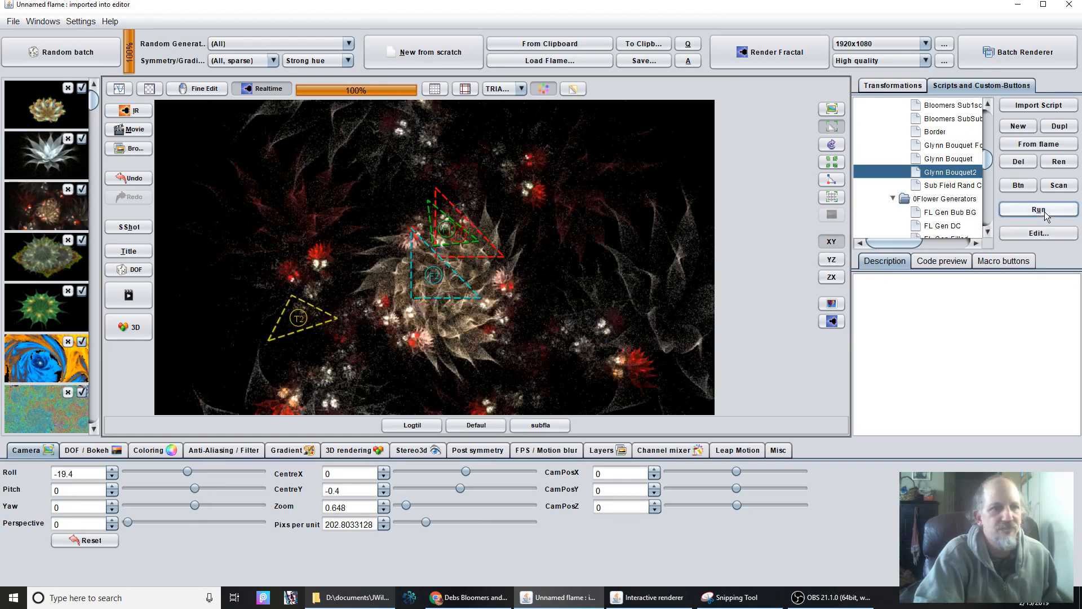
click(1043, 214)
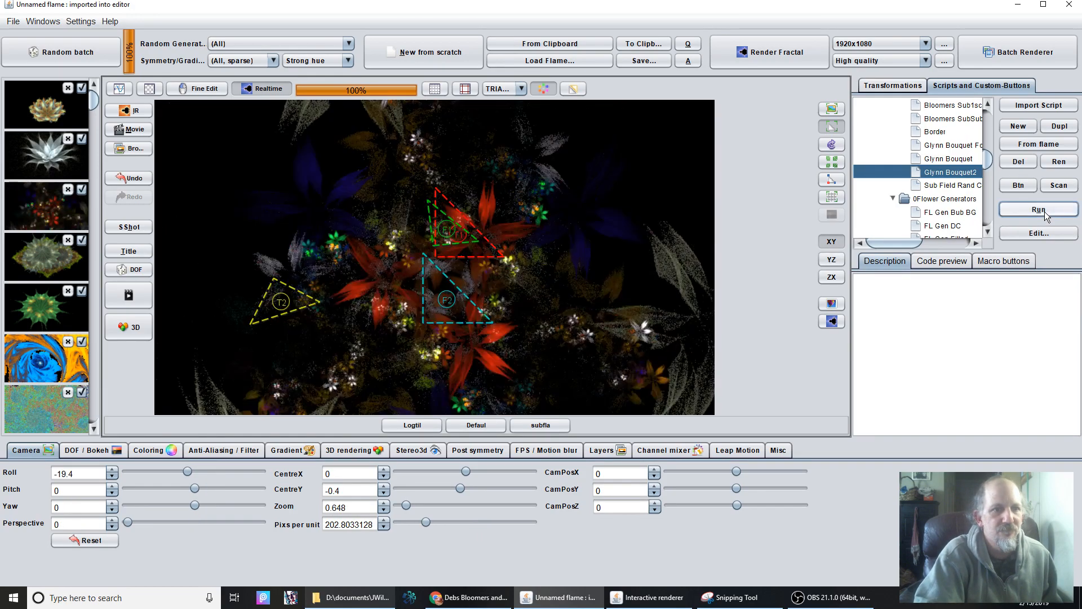
click(1043, 215)
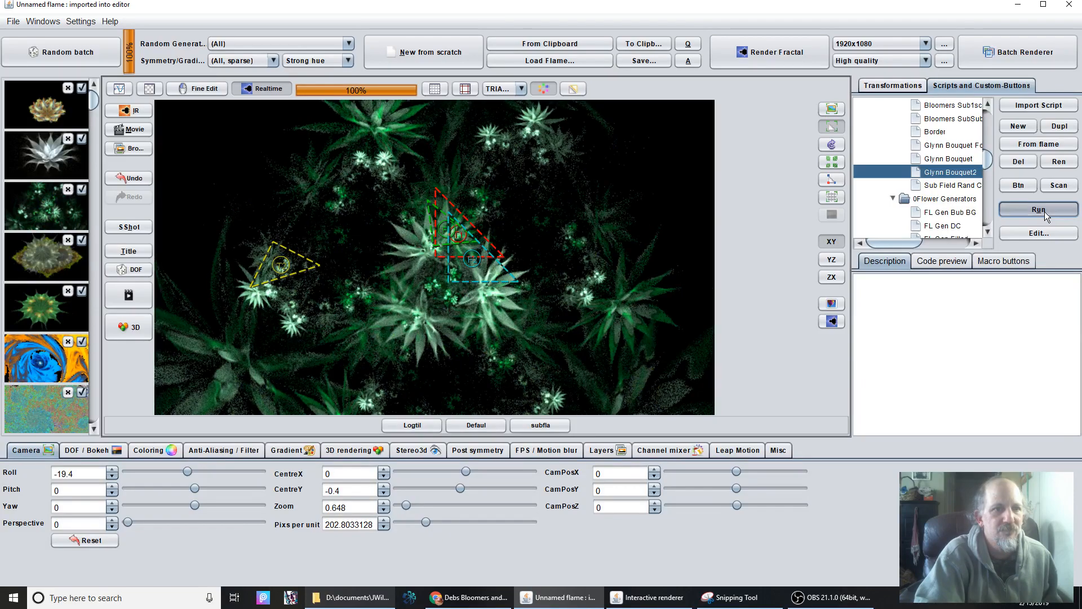
click(1043, 215)
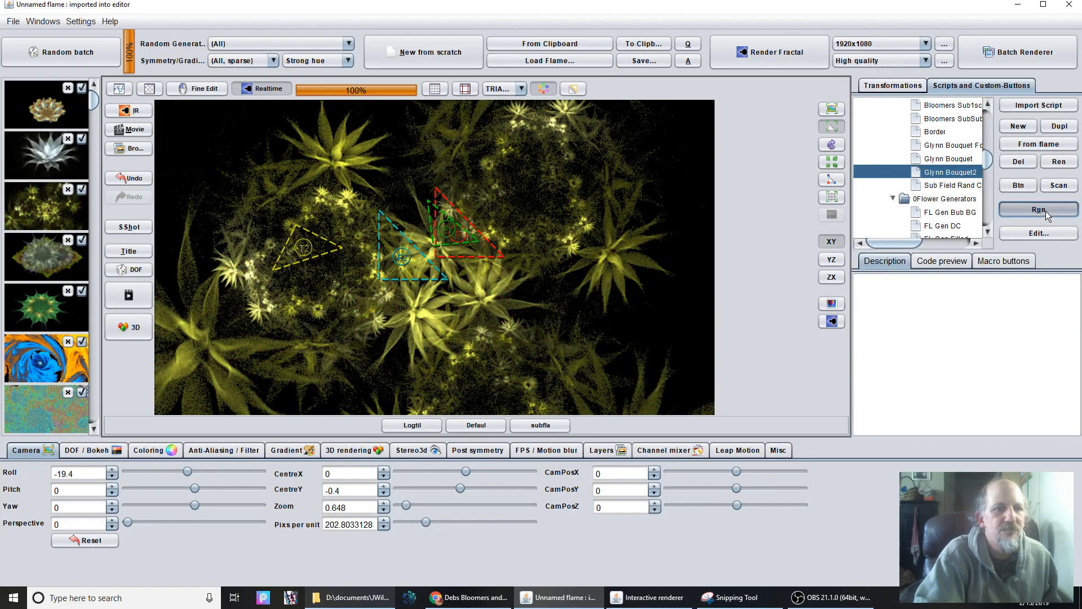
click(1046, 211)
Examine the bouquet's transforms and the flame code embedded in Transf1's glynns3subfl variation, leaving it unchanged.
click(893, 85)
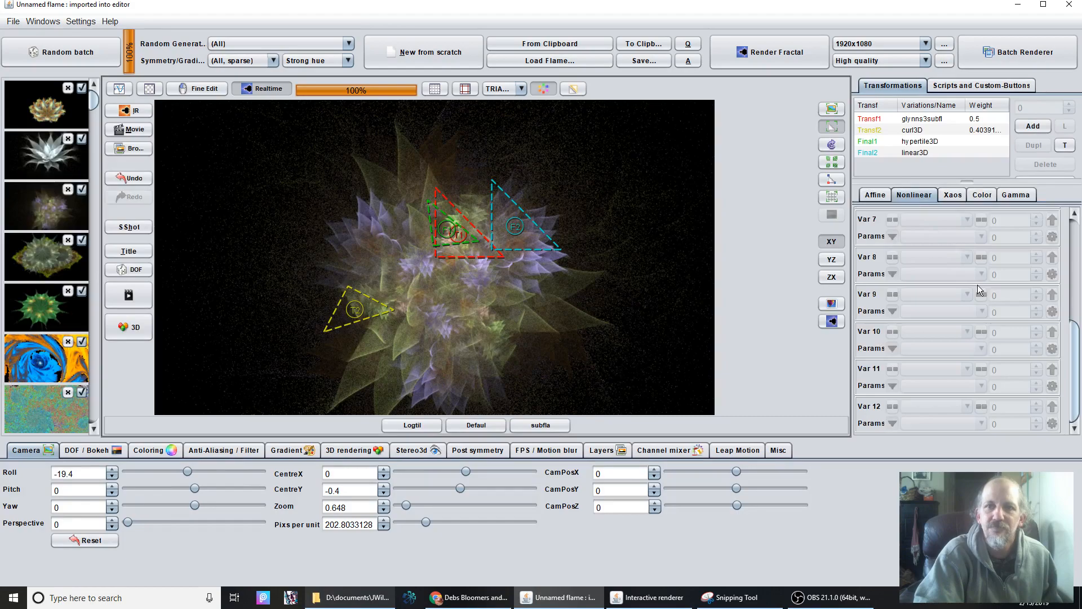
click(935, 153)
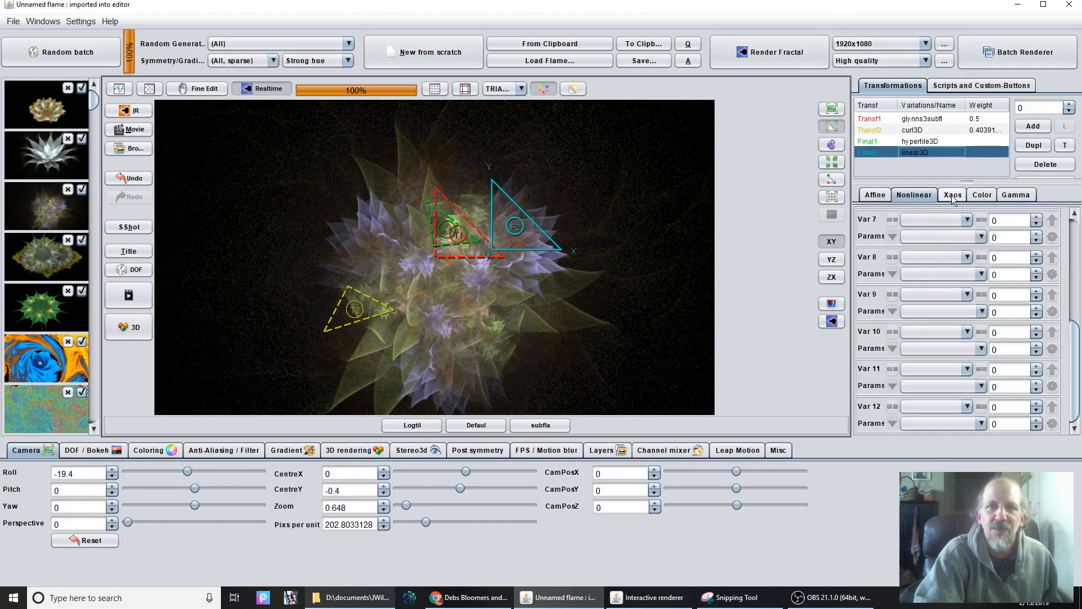
click(938, 143)
click(939, 131)
click(942, 120)
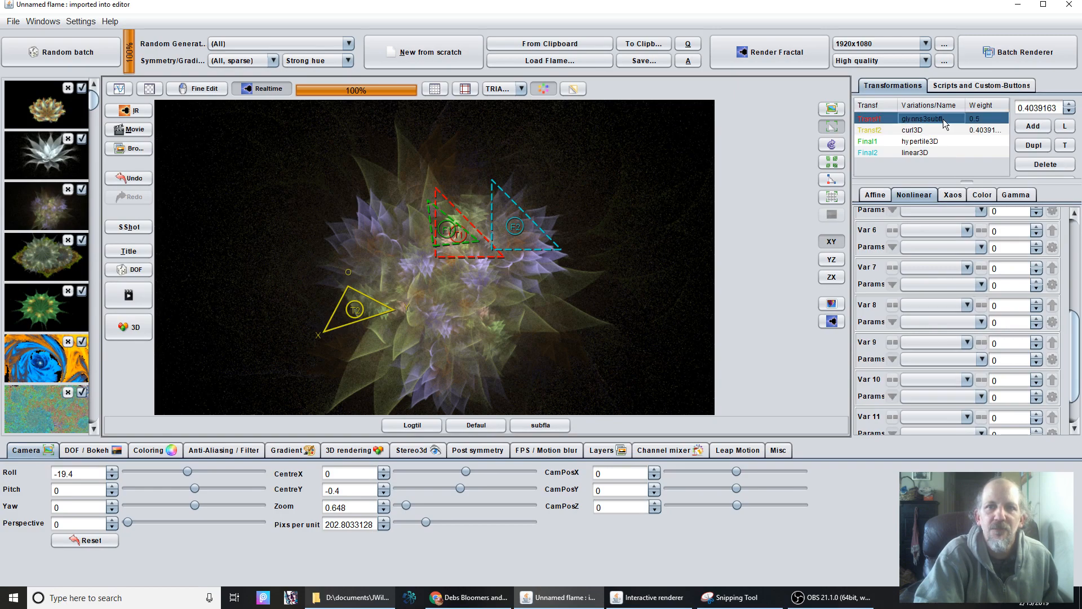
drag(1072, 287, 1074, 221)
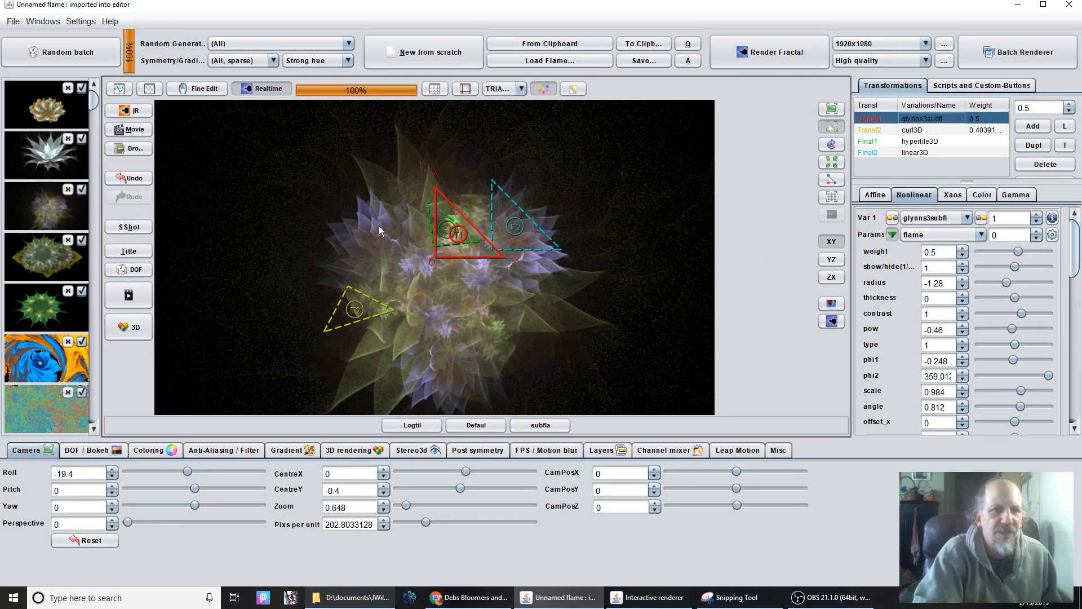
click(1050, 235)
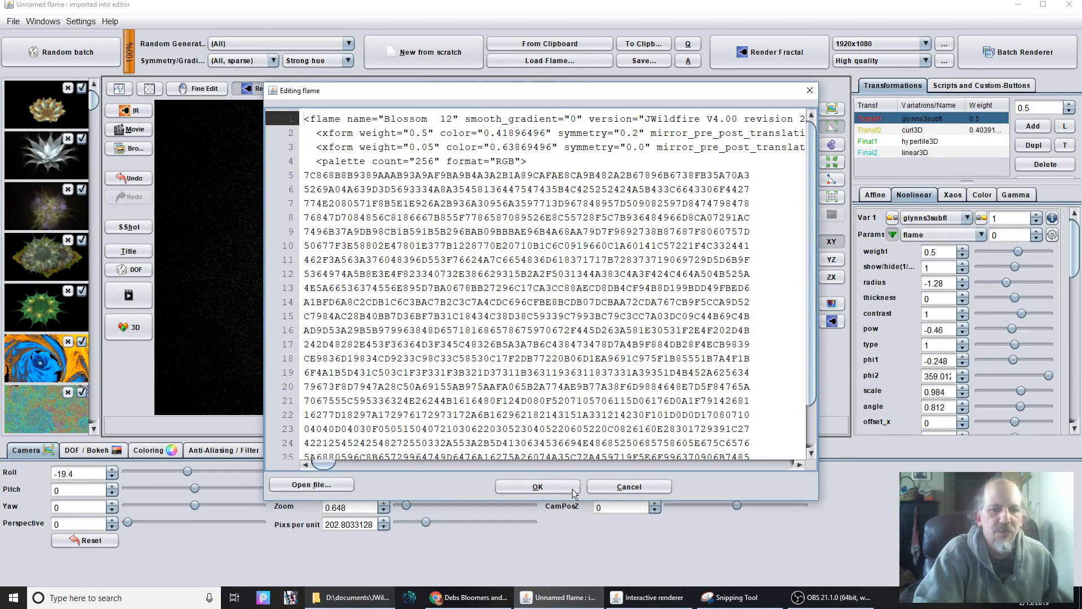
click(603, 487)
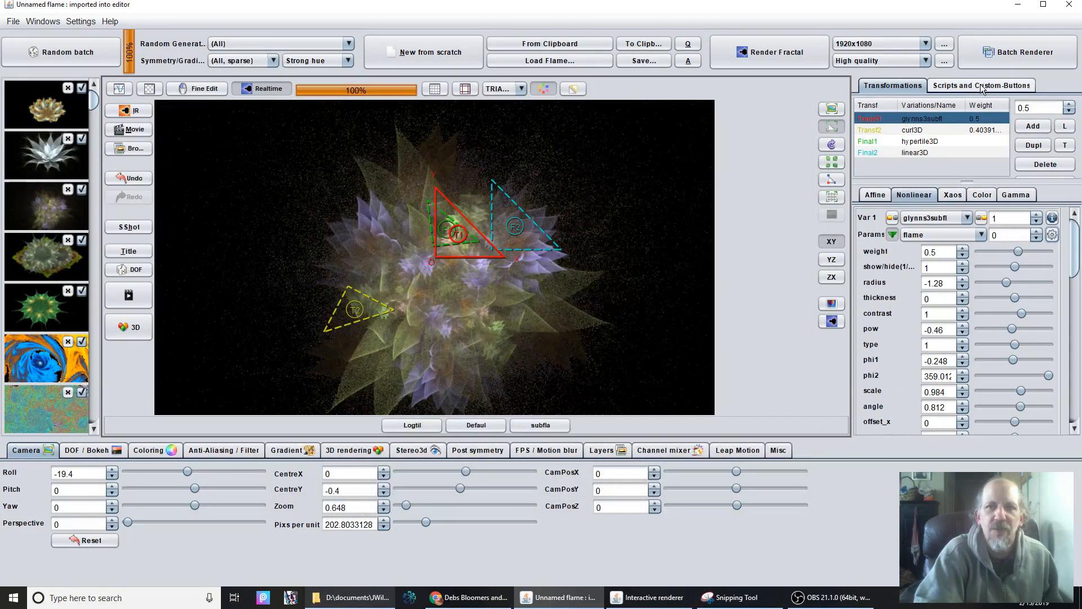
Run the fl gen addon script from the 0Flower Generators folder to generate a new flower.
click(981, 85)
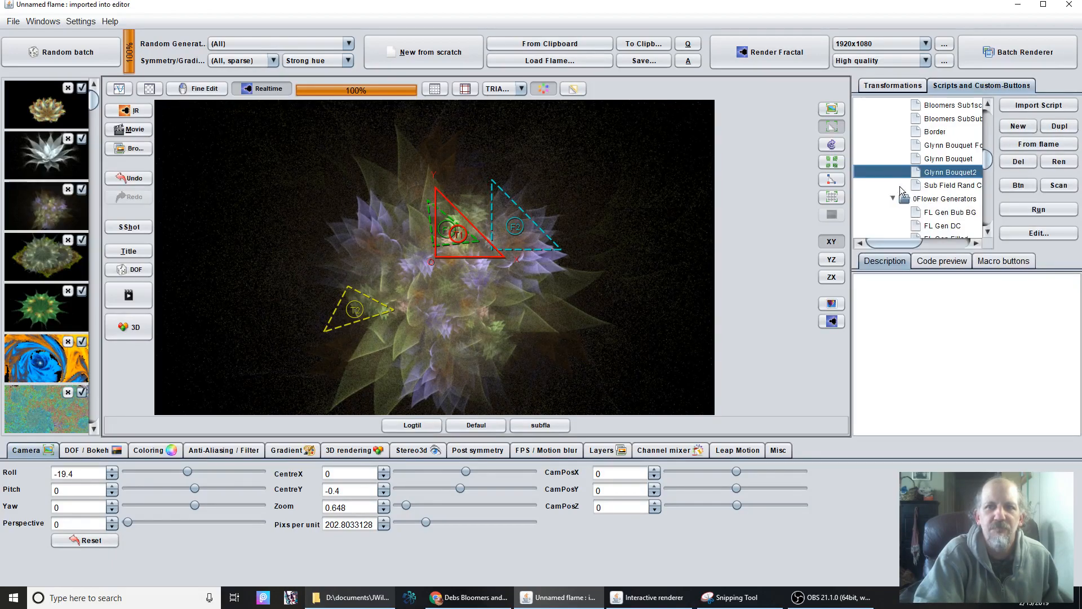
scroll(954, 201, down, 3)
scroll(954, 201, down, 1)
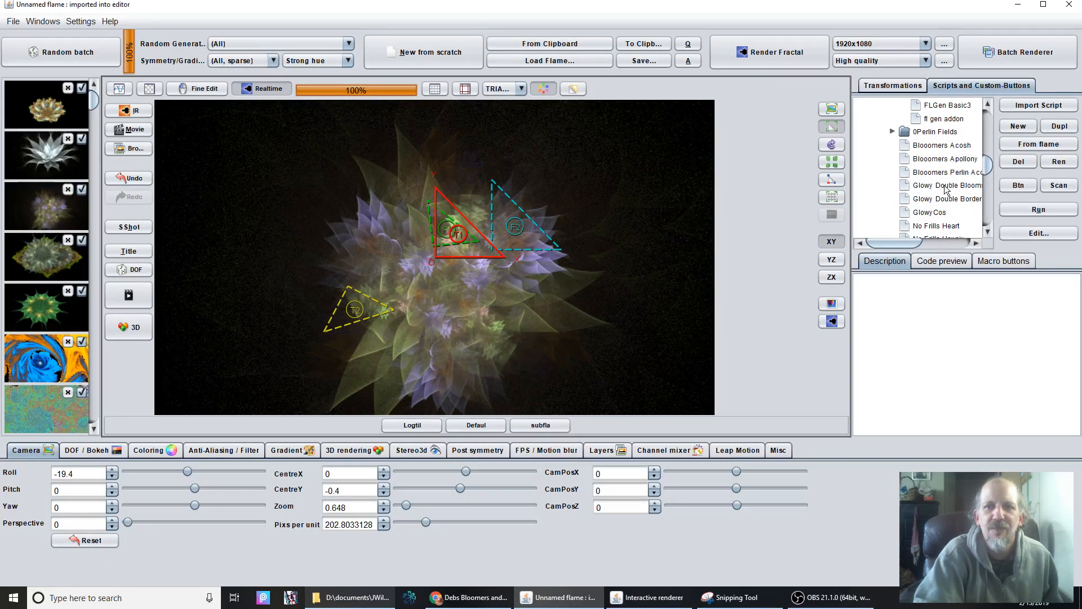
scroll(946, 175, up, 2)
click(945, 198)
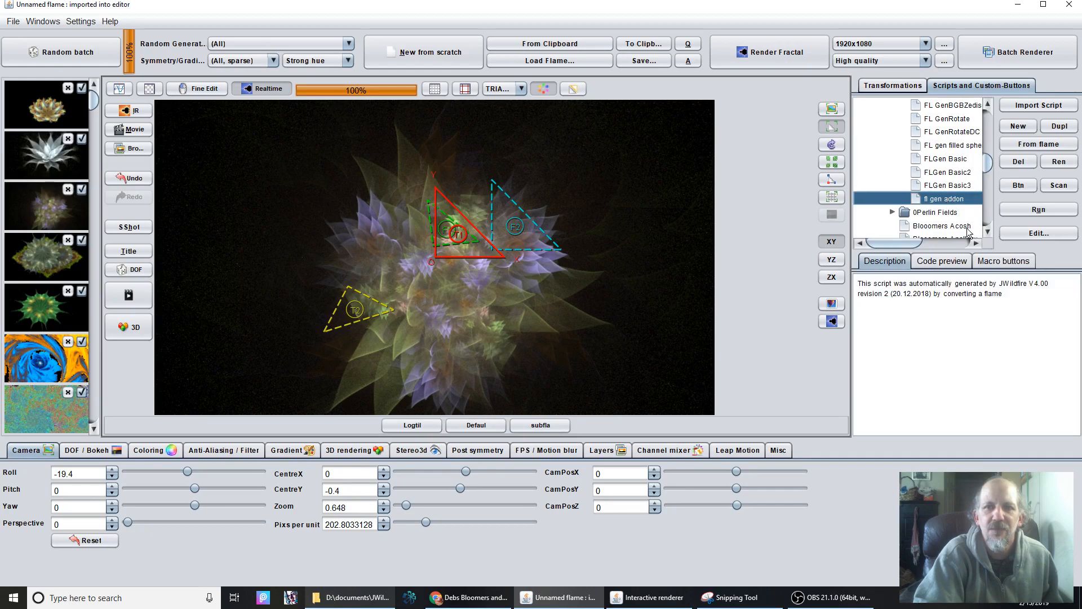
click(1042, 211)
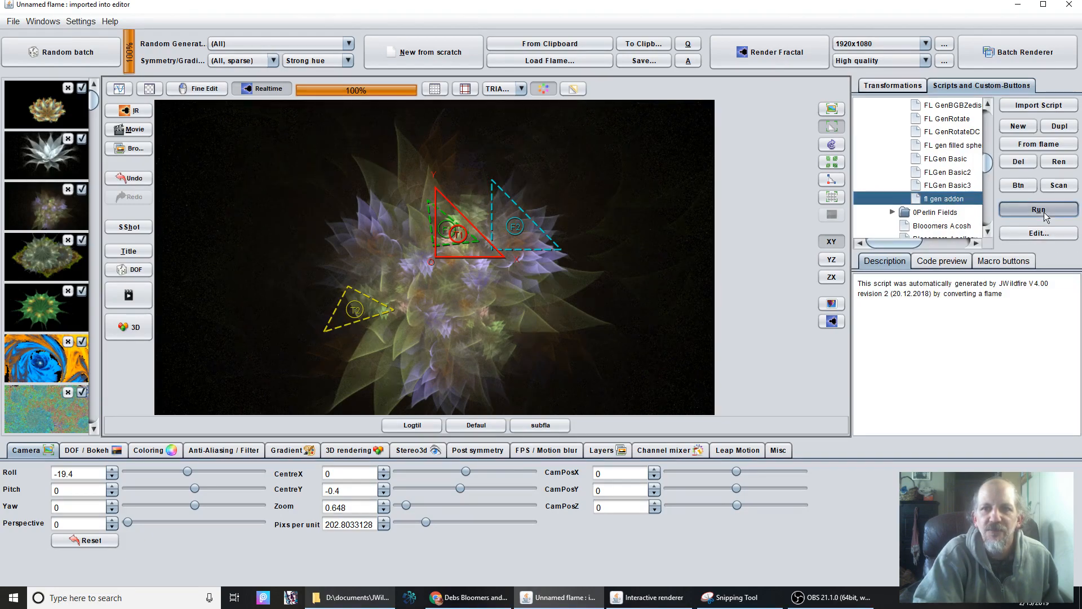
click(1044, 216)
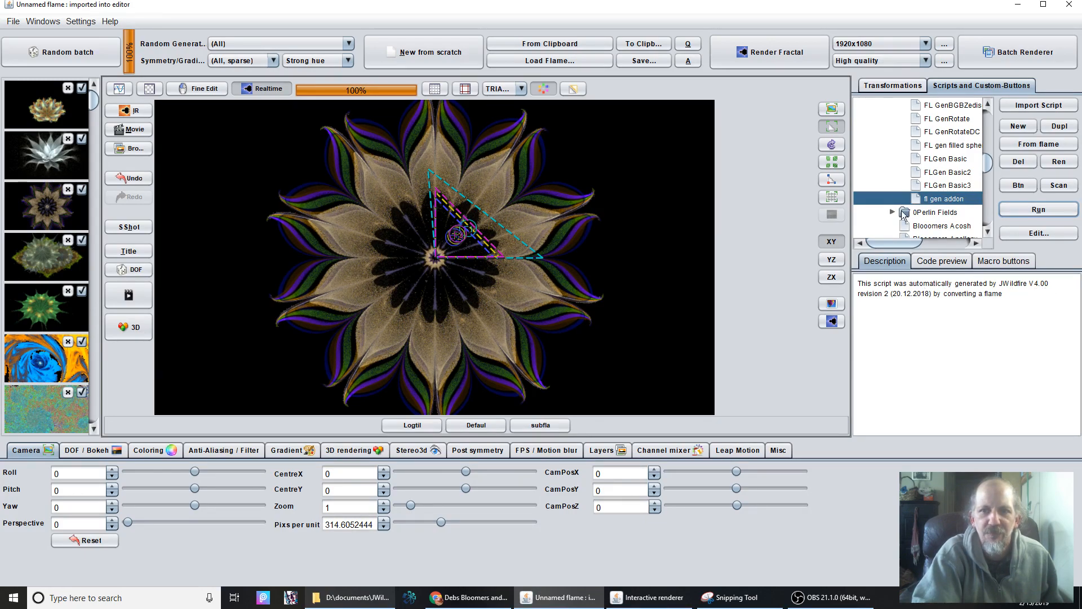
Look over the neighbouring FLGen Basic scripts and display the source code of the fl gen addon script.
click(944, 189)
click(945, 174)
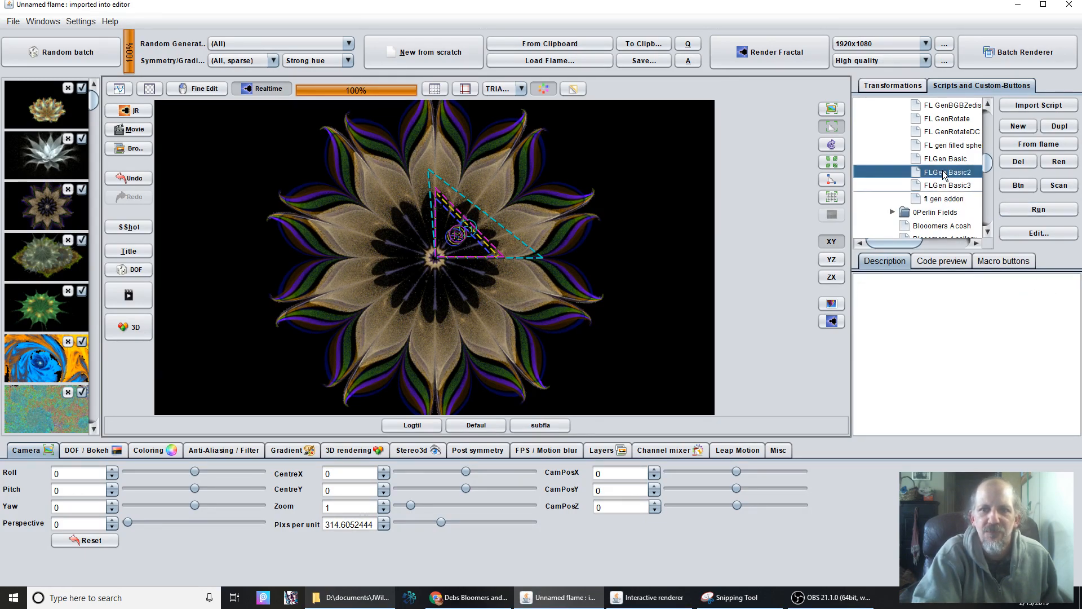
click(938, 199)
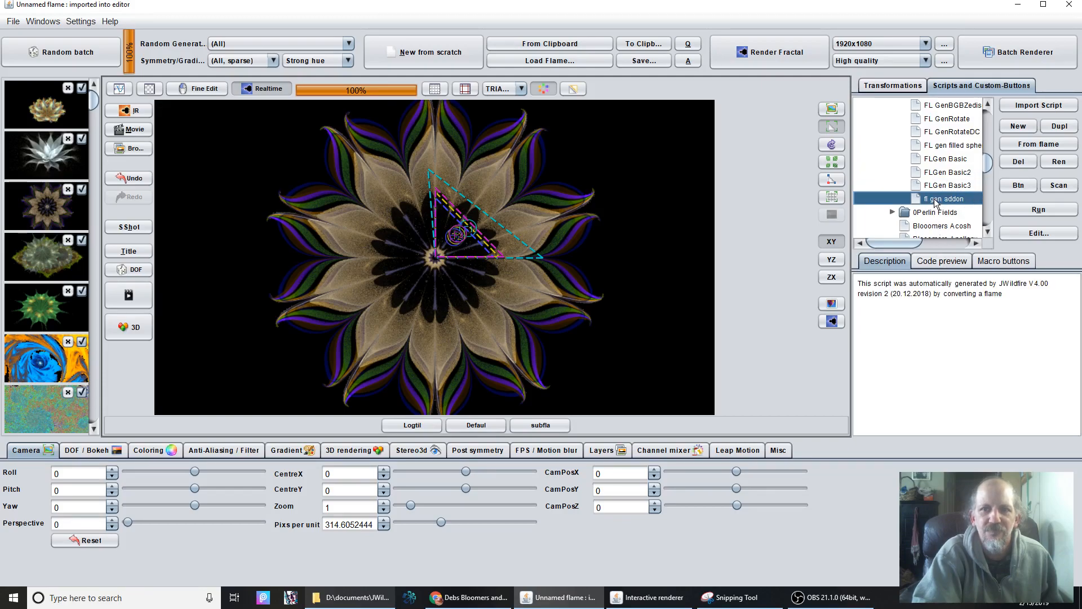
click(945, 262)
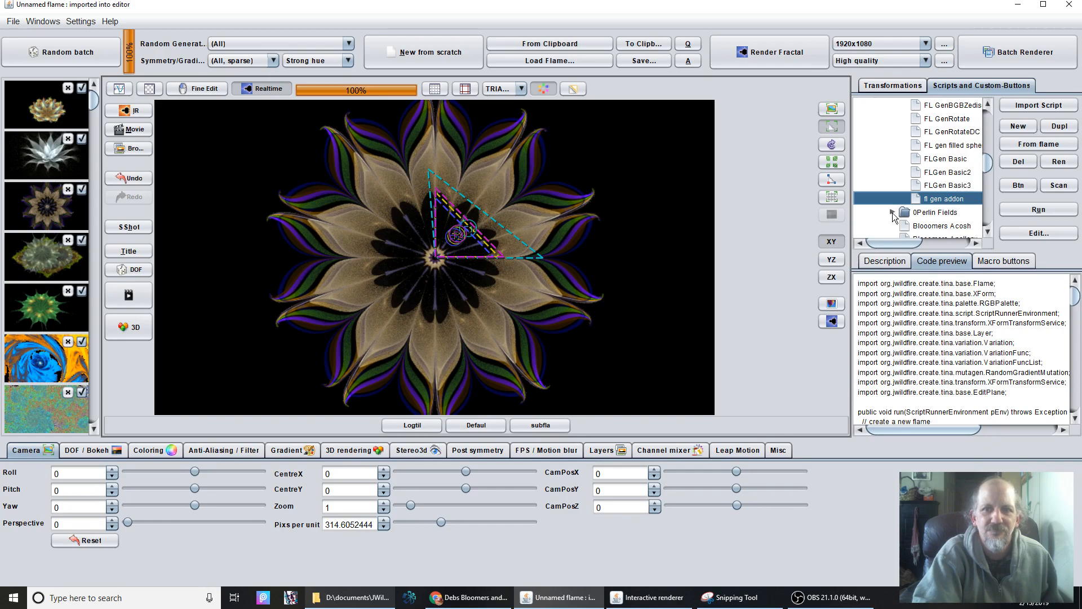
Look through the scripts in the 0Perlin Fields folder, previewing the code of the Colour and Random variants.
click(893, 213)
scroll(914, 179, down, 3)
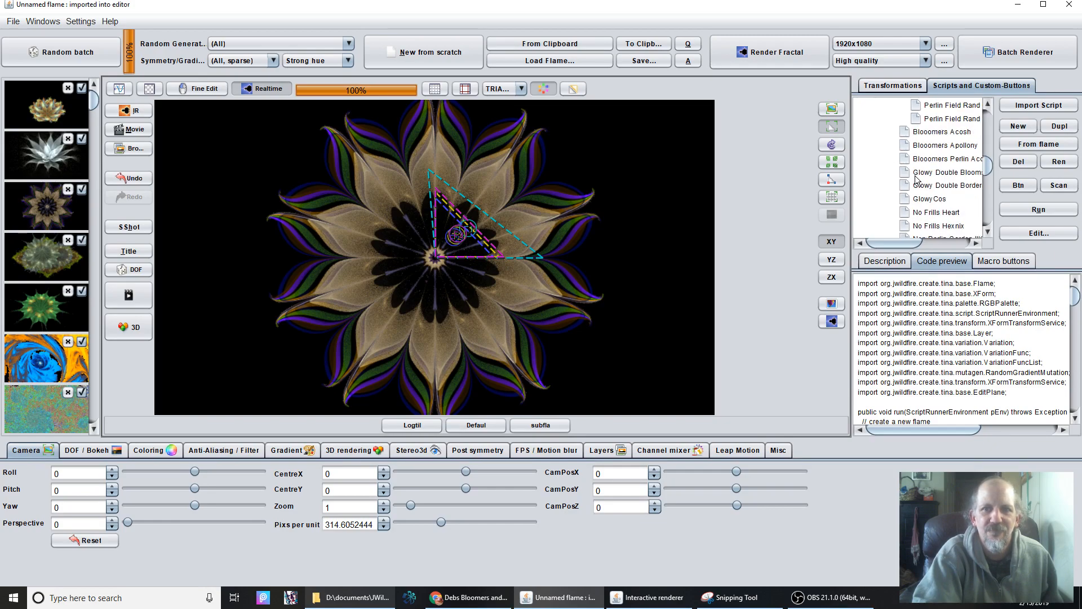
scroll(930, 157, up, 1)
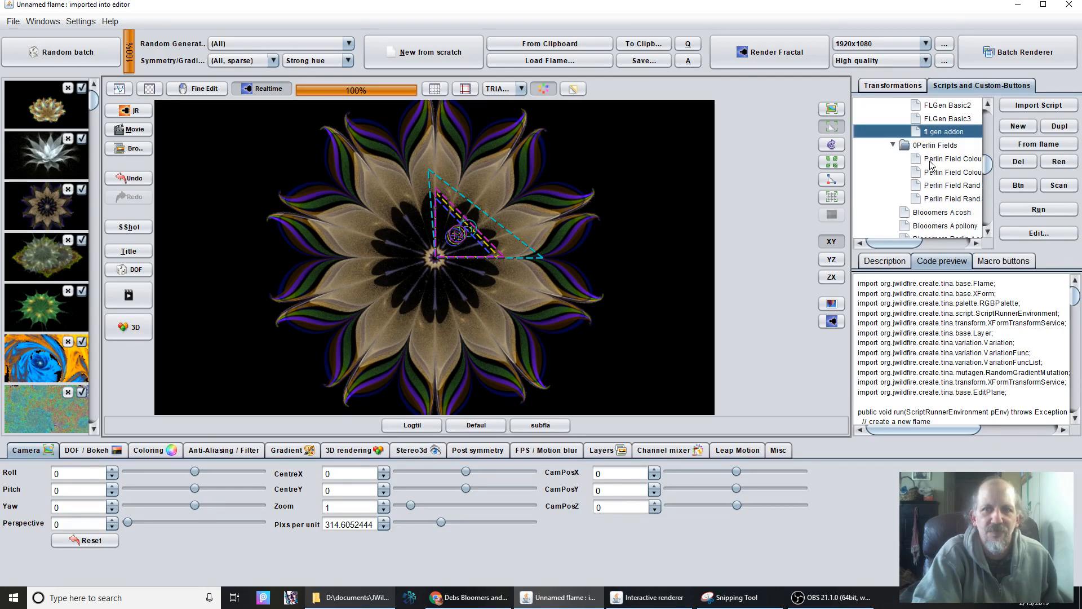
click(945, 195)
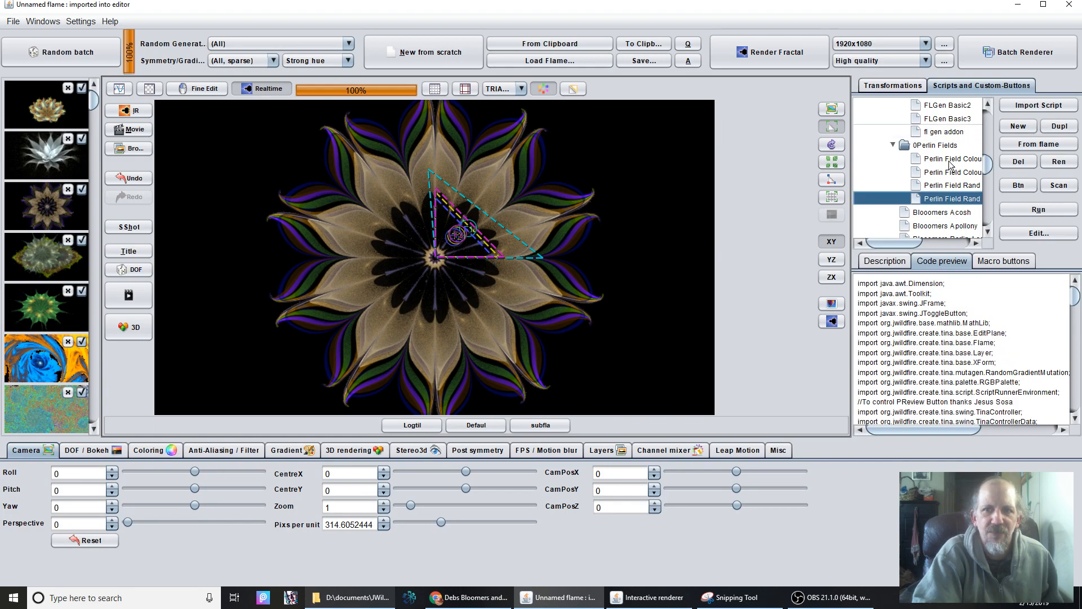
click(952, 186)
click(945, 175)
click(949, 199)
click(951, 186)
click(951, 173)
click(960, 197)
Run the fl gen addon script eight times to generate differently coloured random flowers.
click(941, 132)
click(1037, 210)
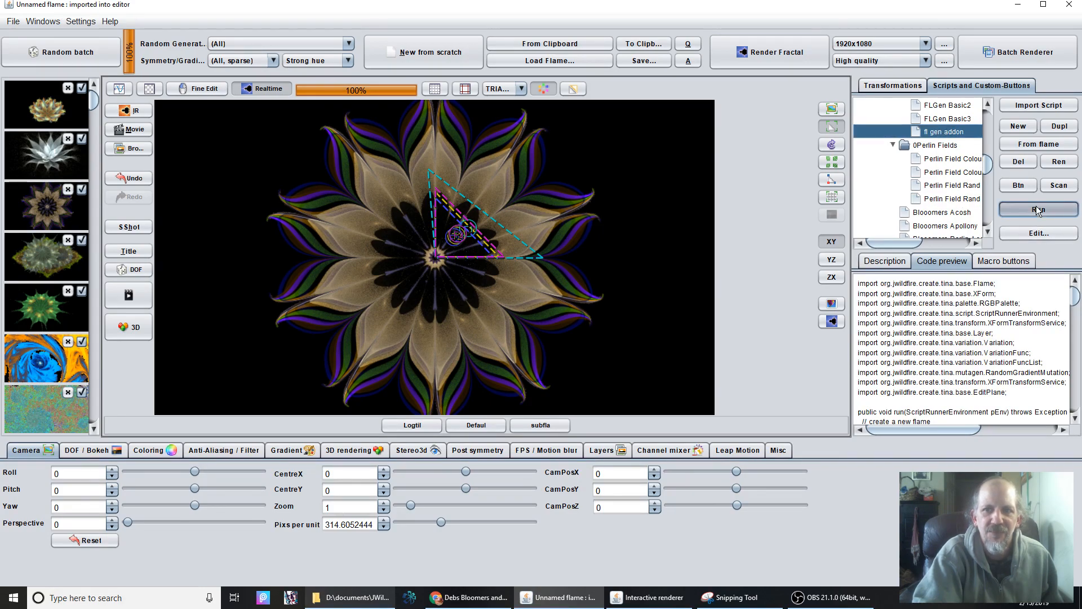
click(1038, 209)
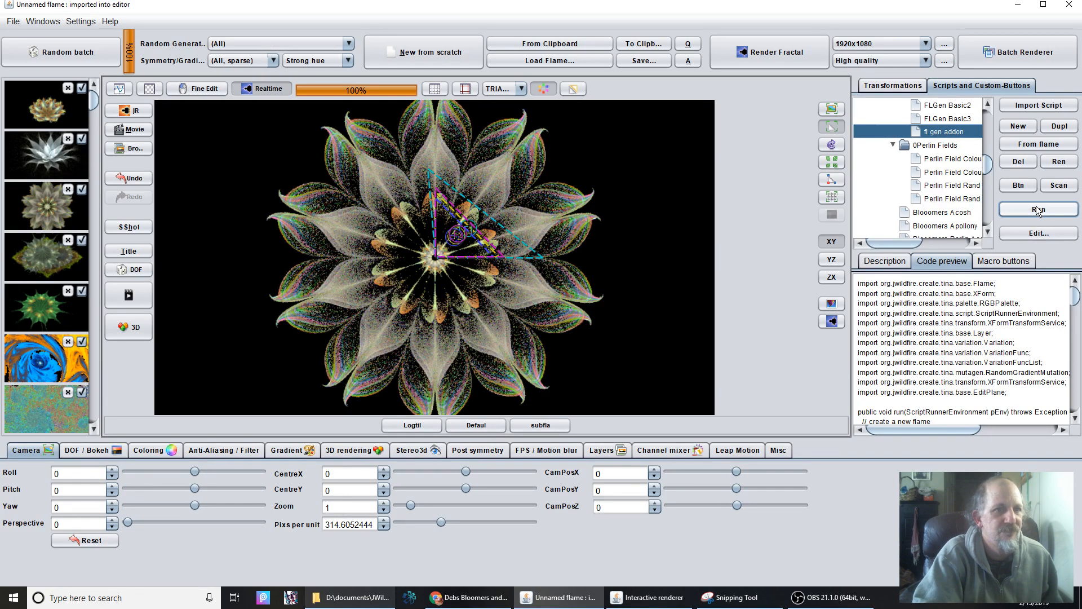
click(1038, 211)
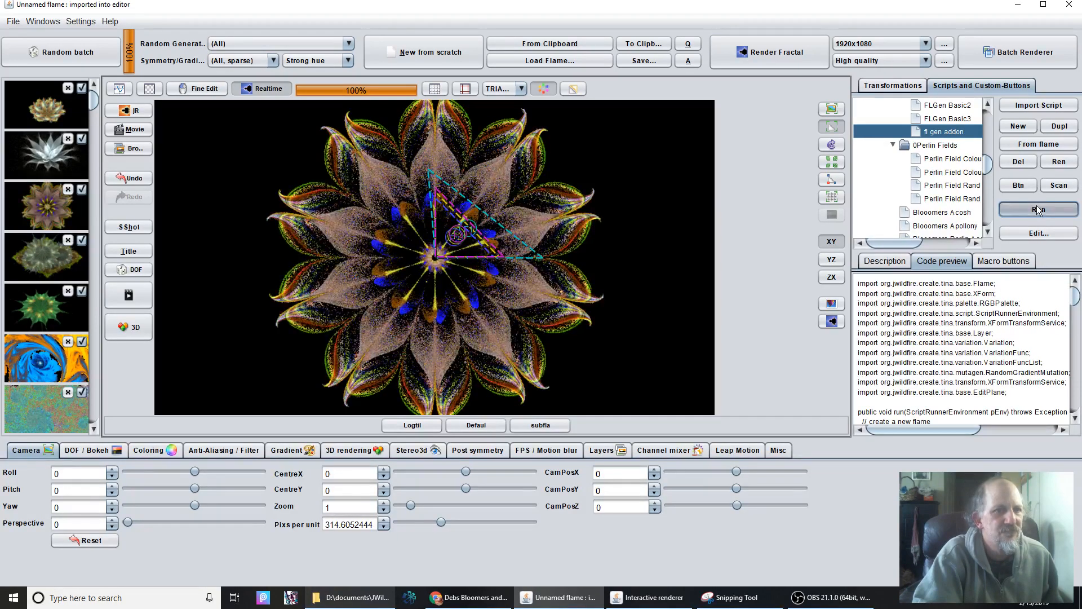
click(1039, 211)
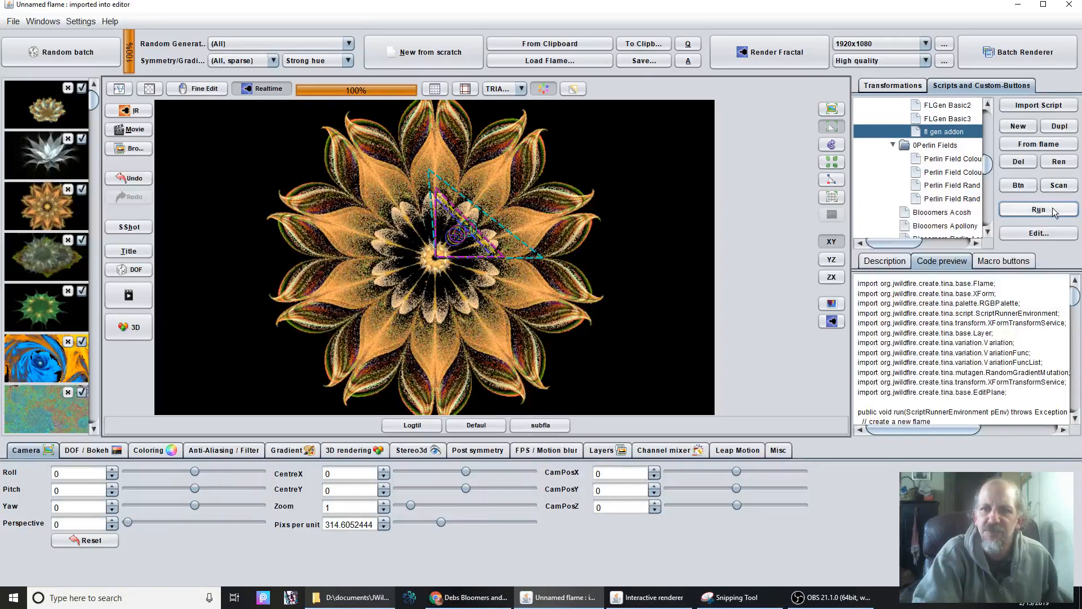
click(1053, 208)
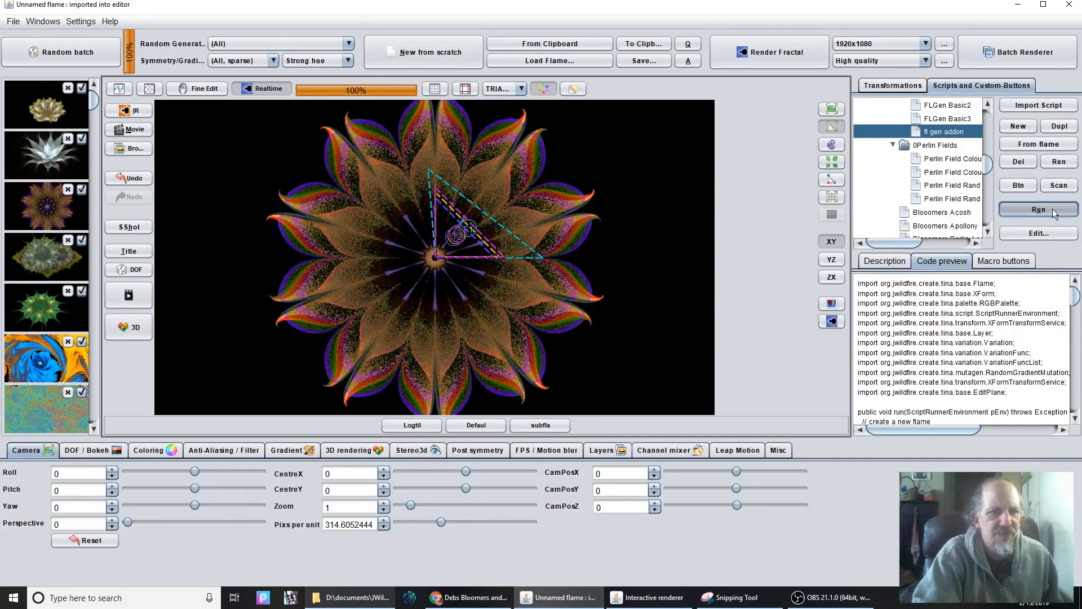
click(1053, 208)
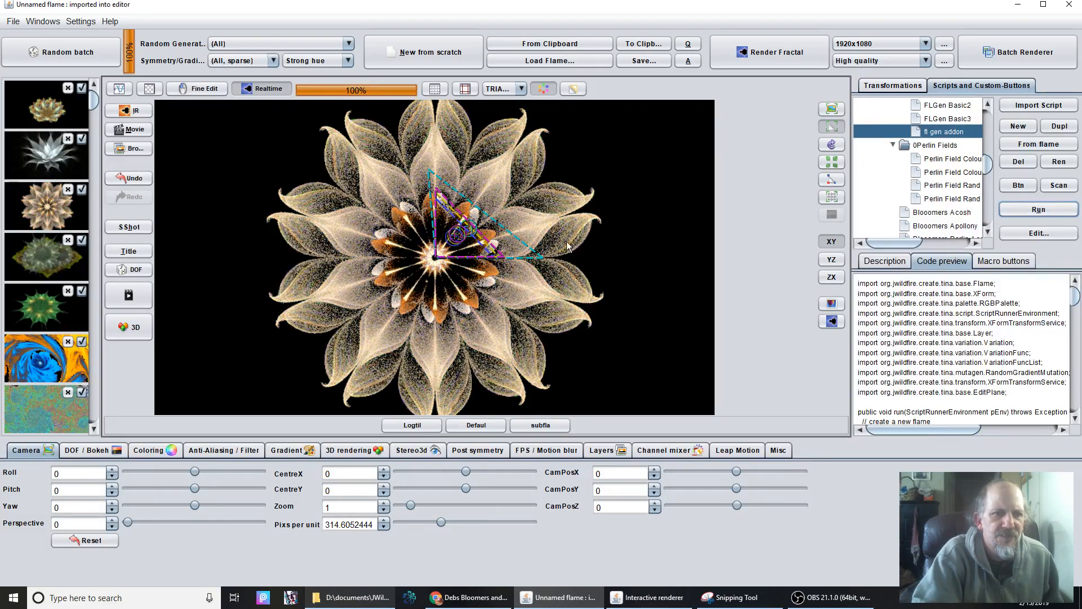
click(1017, 213)
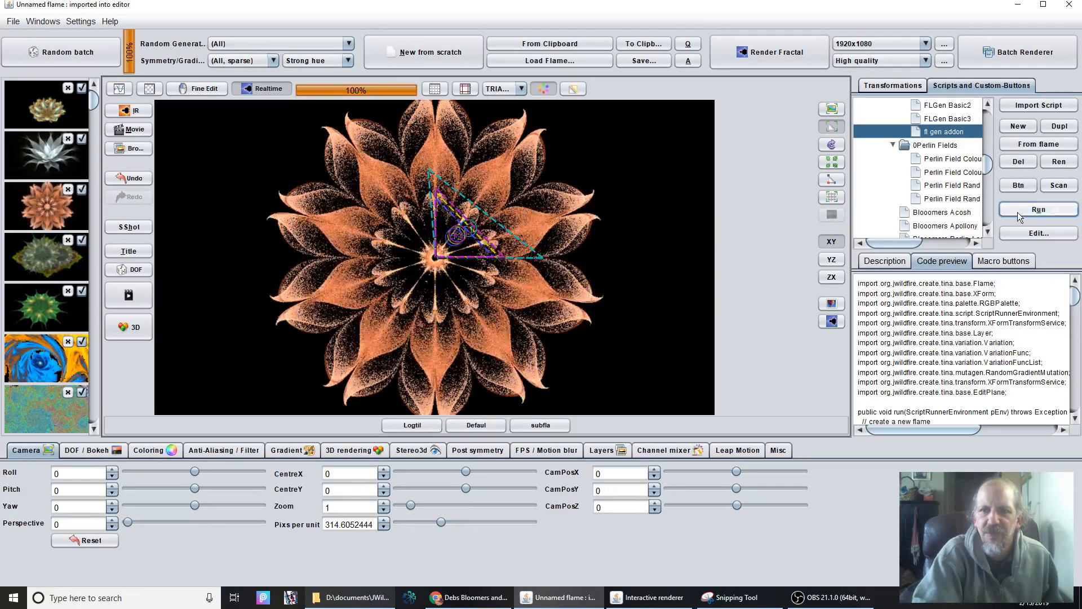
click(1016, 212)
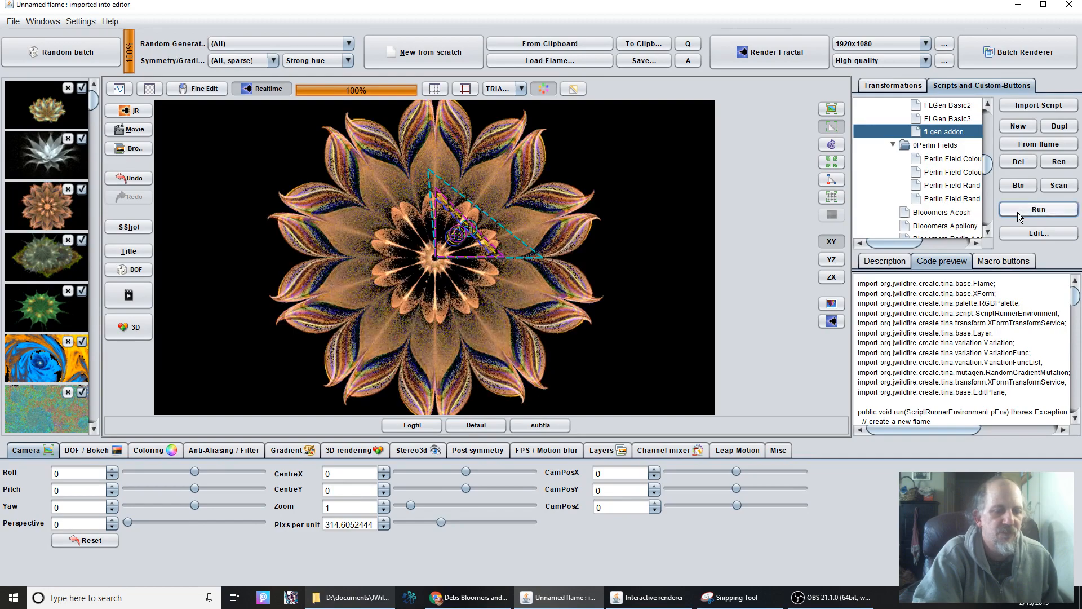
Run the FLGen Basic2 script three times to generate simple random flowers.
click(939, 107)
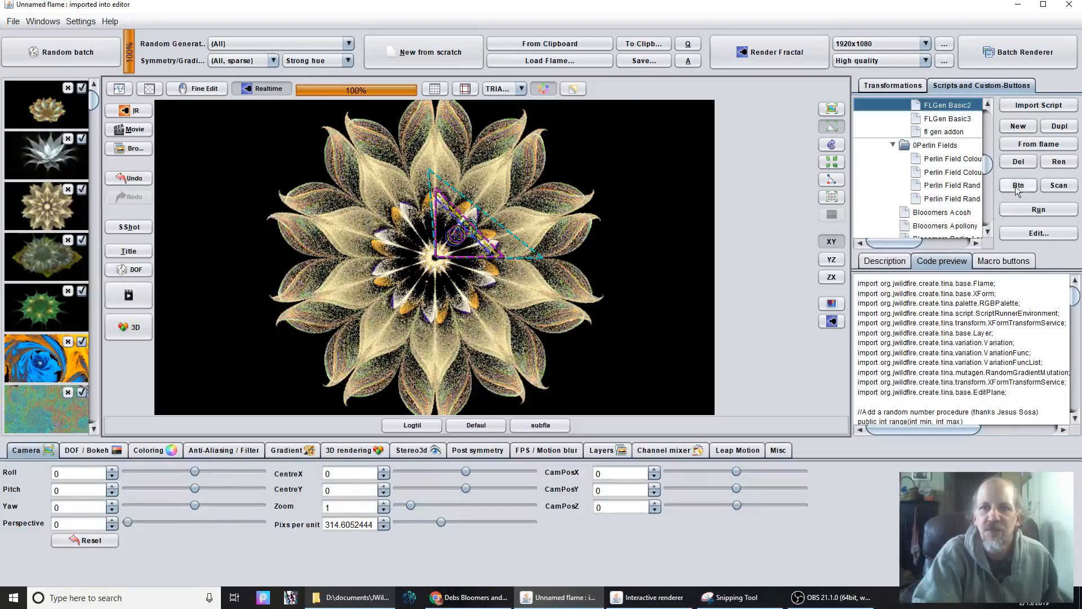
click(1031, 211)
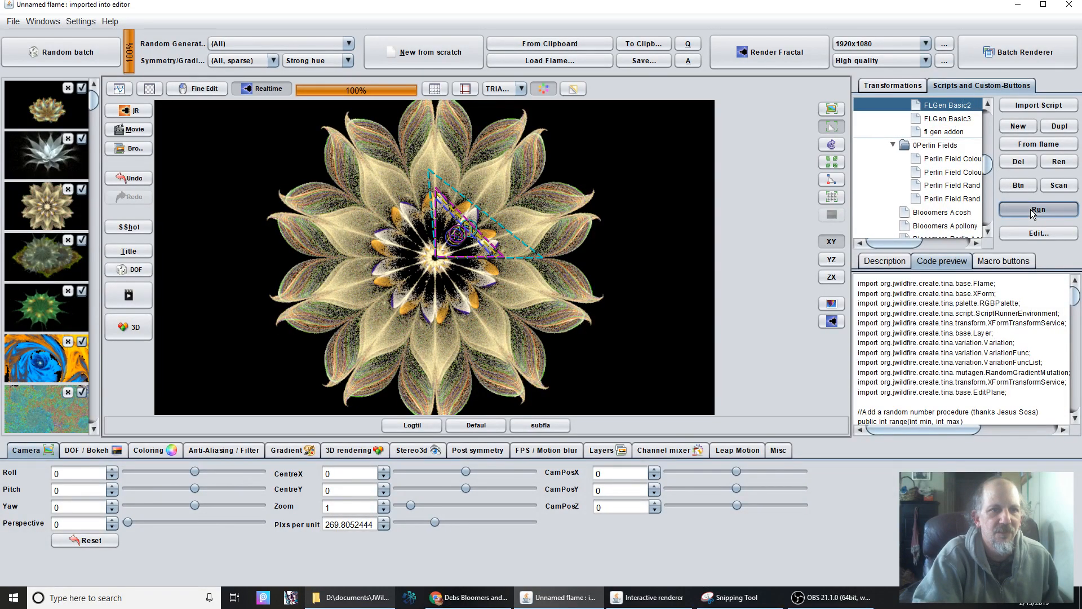
click(1030, 209)
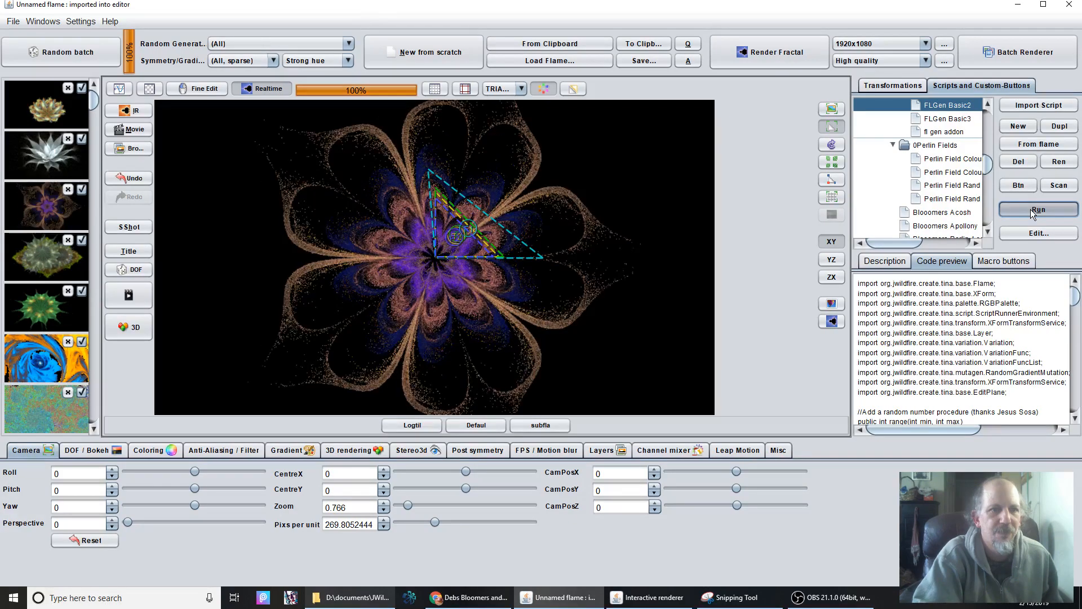
click(1031, 209)
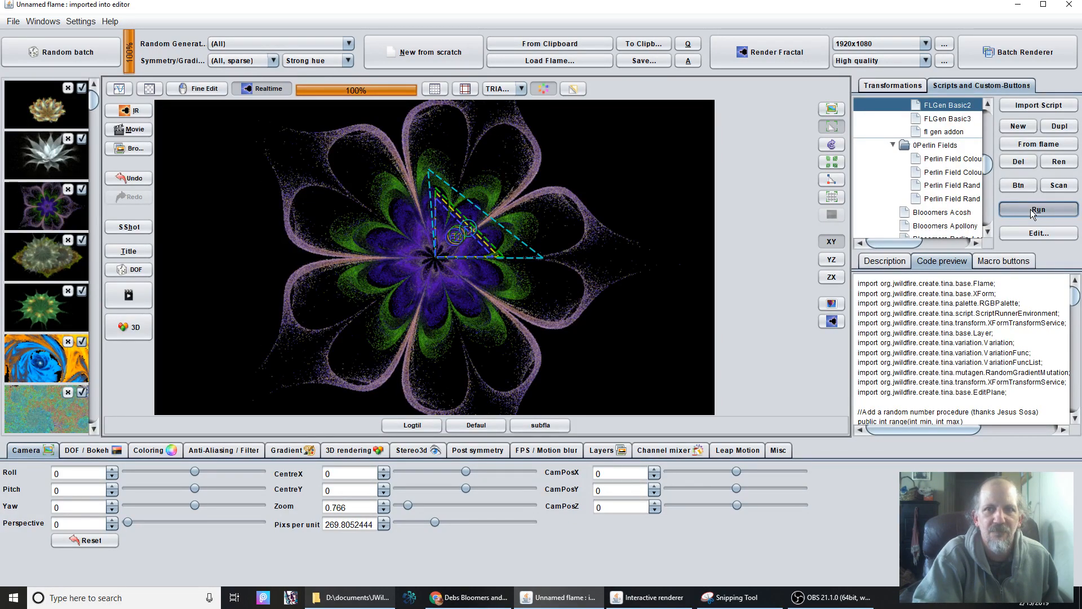
Run the FL GenBGBZHYP script ten times to generate random flowers on gradient backgrounds.
drag(990, 165, 990, 161)
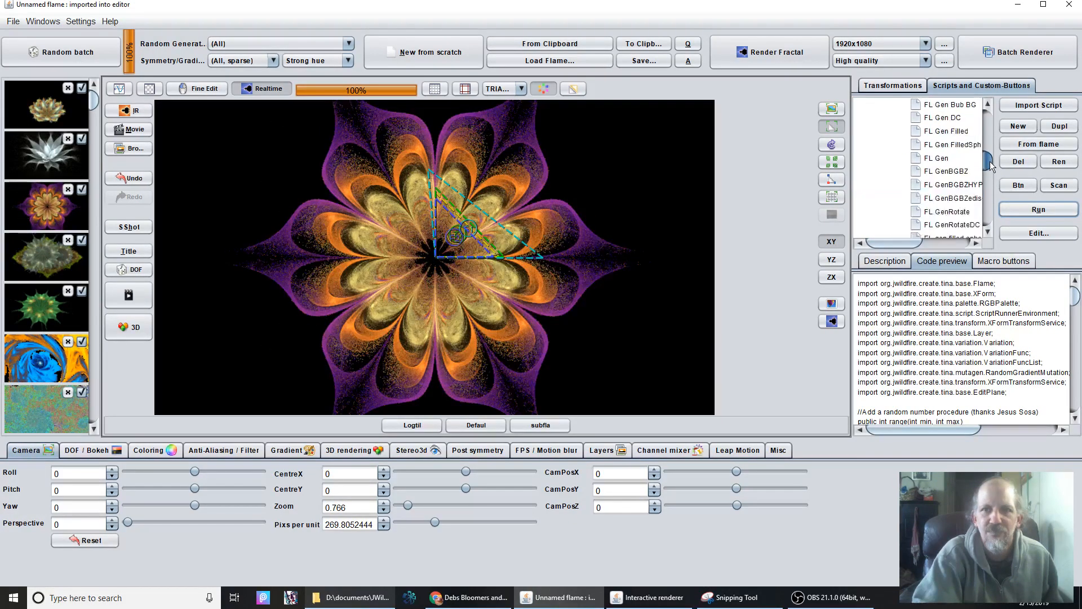
click(978, 184)
click(1022, 207)
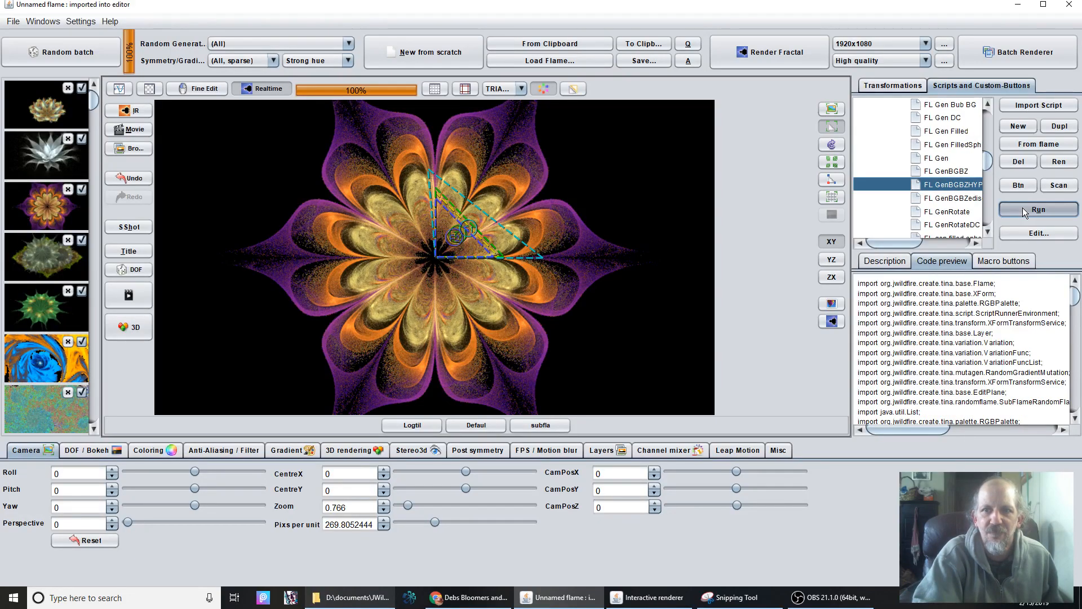
click(1022, 208)
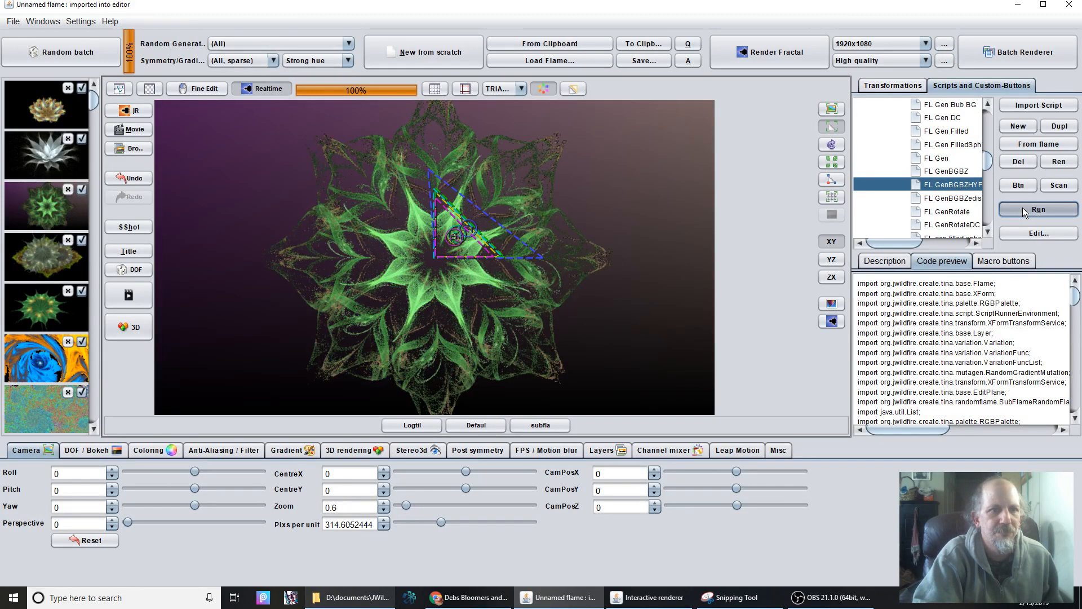
click(1022, 207)
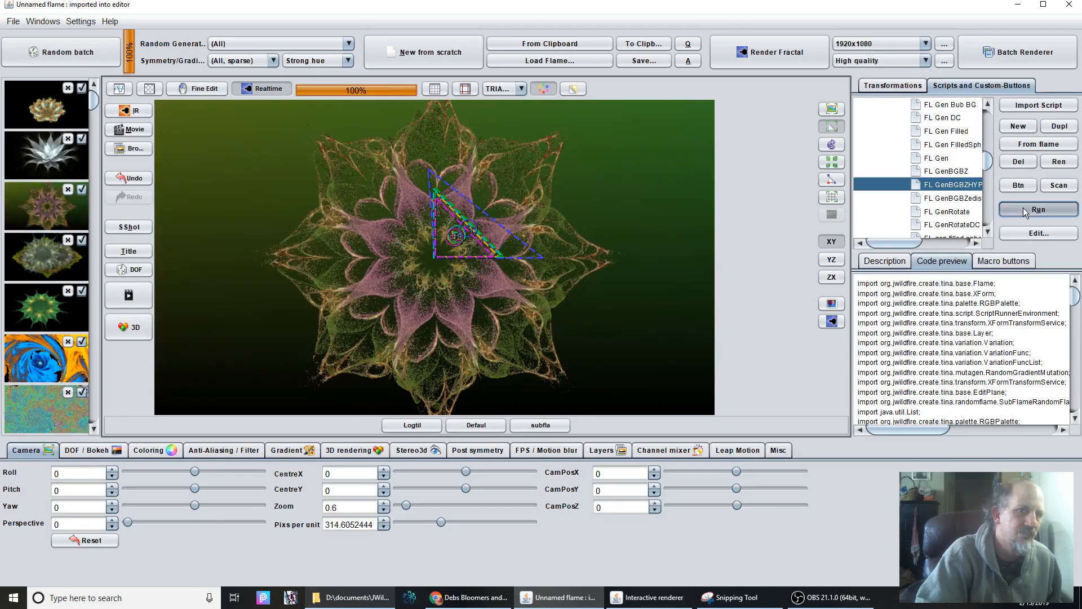
click(1023, 207)
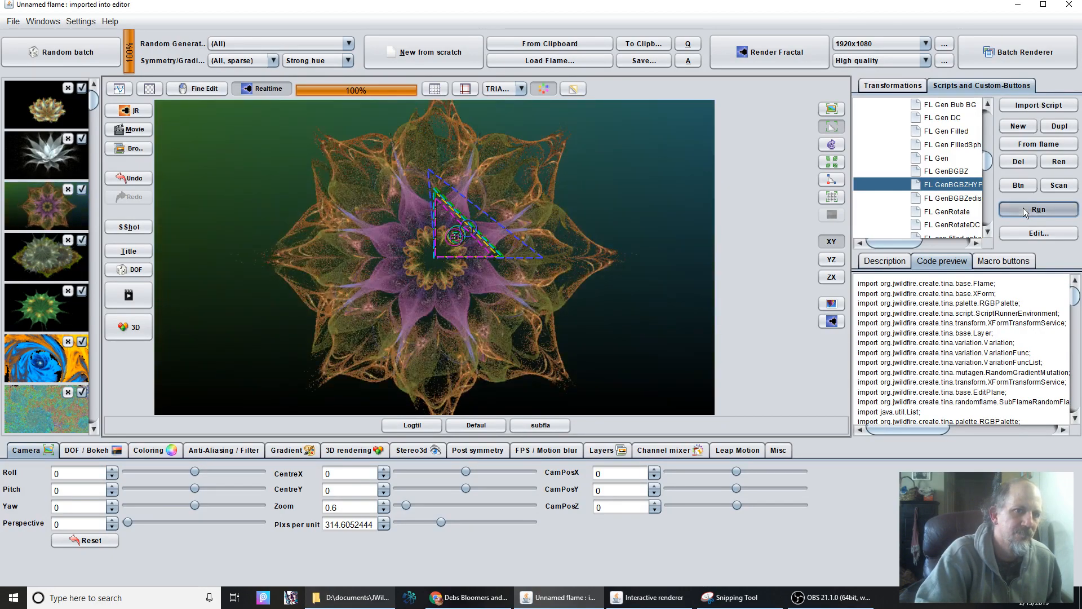
click(1023, 208)
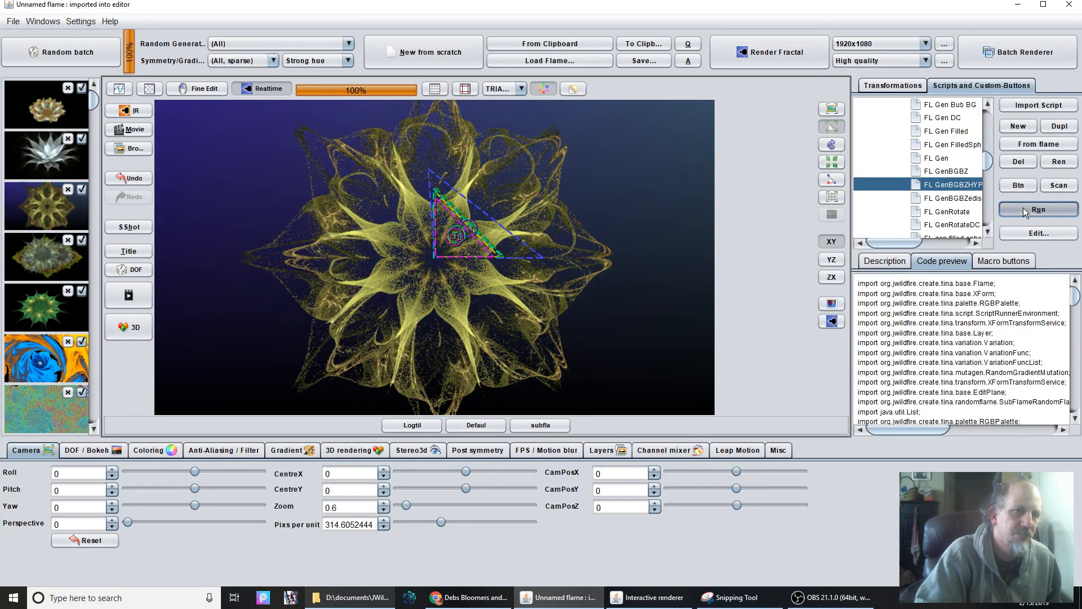
click(1023, 207)
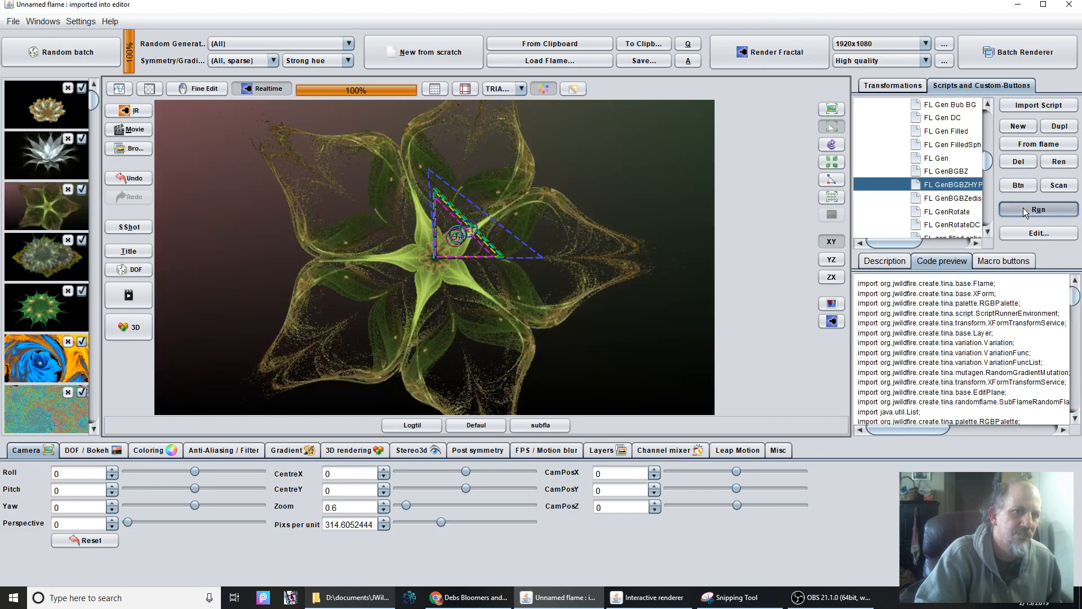
click(1022, 207)
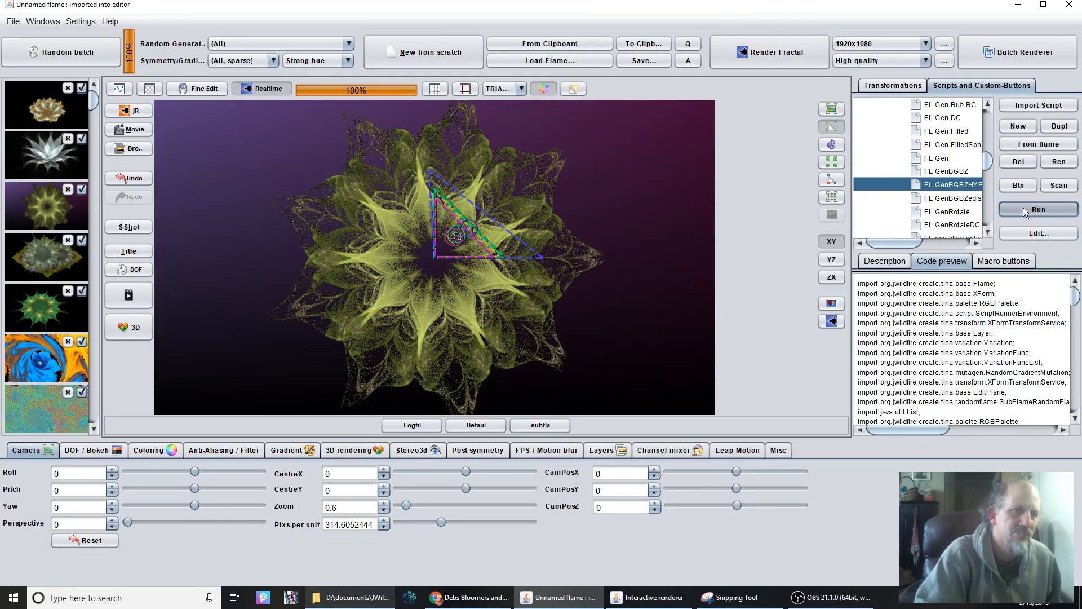
click(1023, 208)
click(1023, 209)
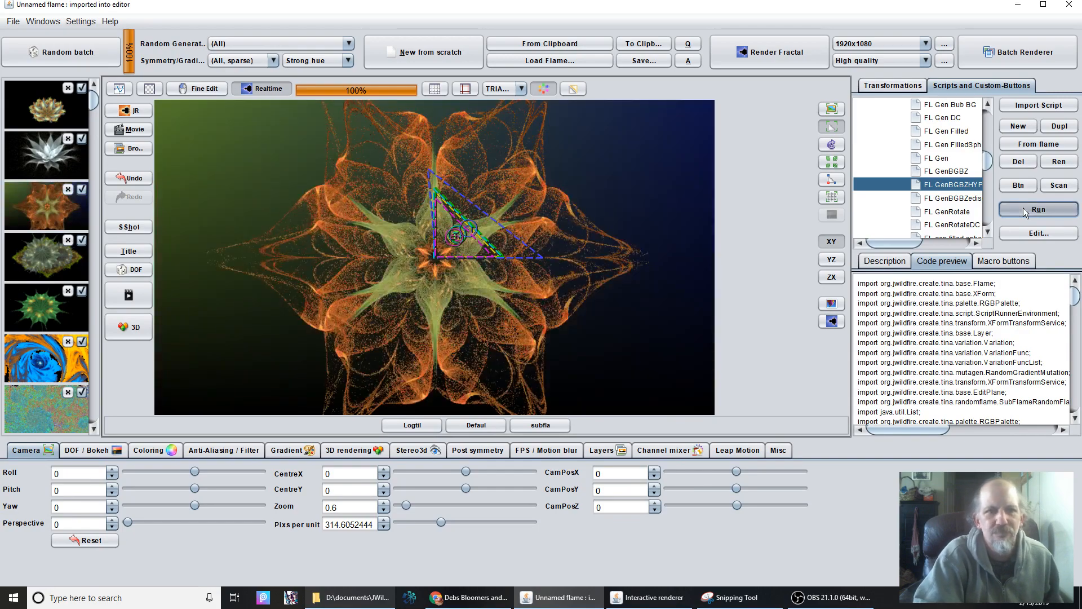
click(1023, 208)
Run the FL Gen Filled script five times to generate random filled flowers.
click(952, 133)
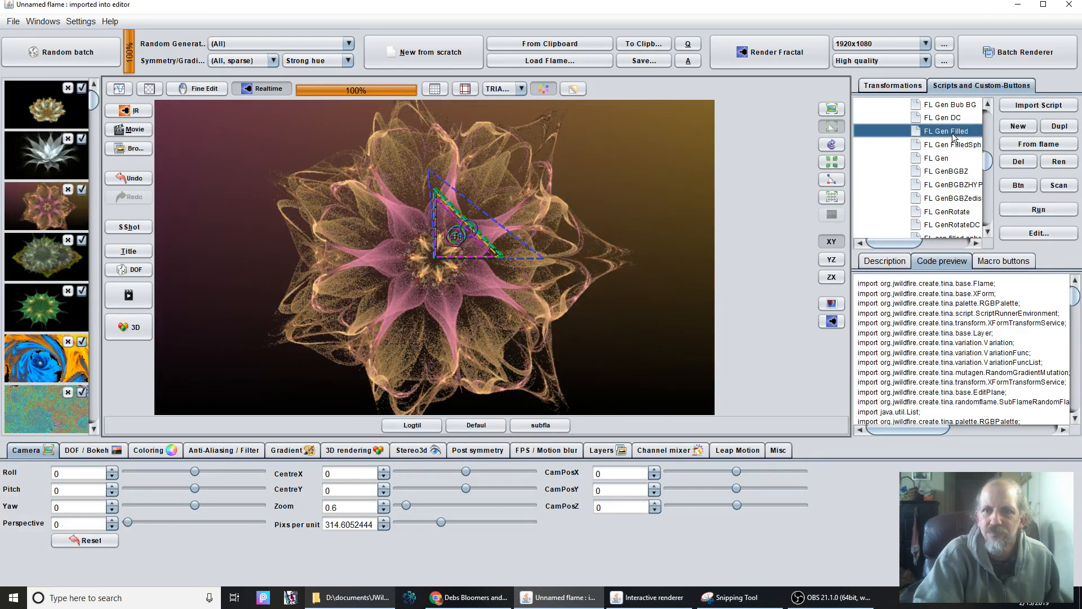
click(1043, 217)
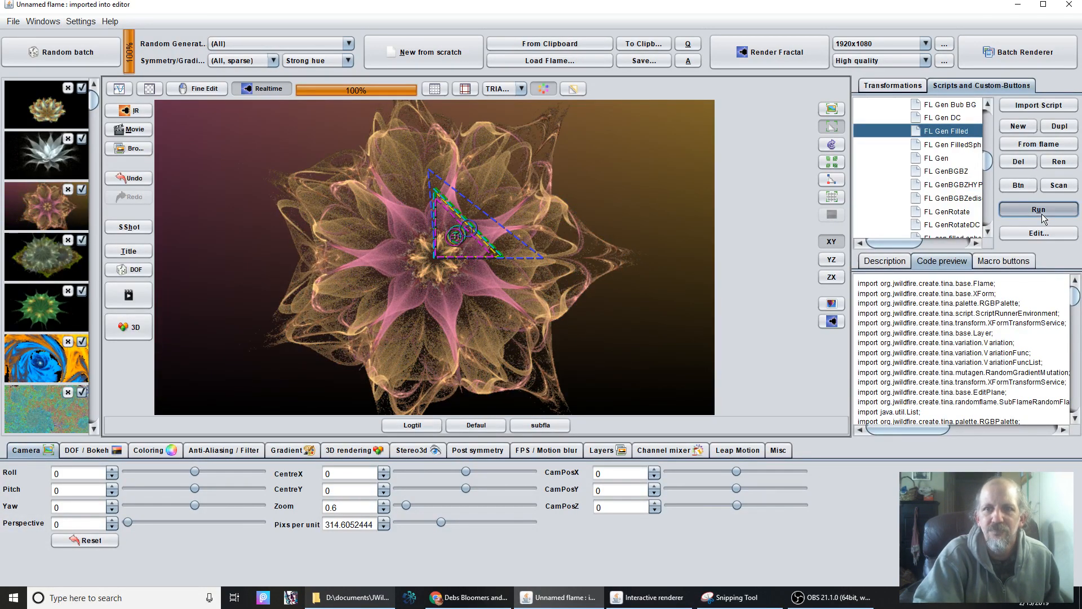
click(1043, 217)
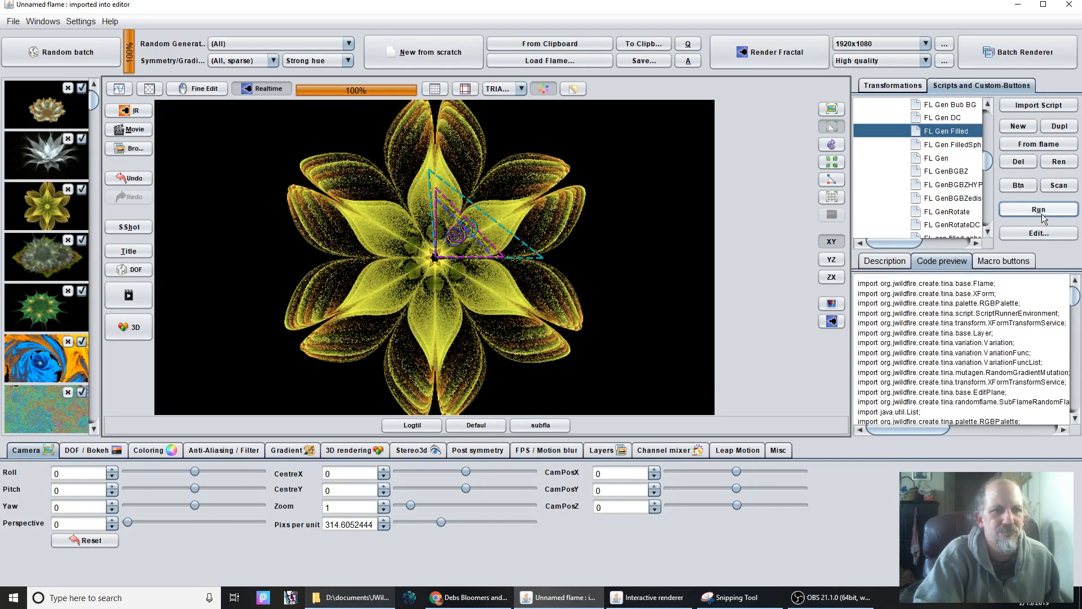
click(1042, 214)
click(1042, 214)
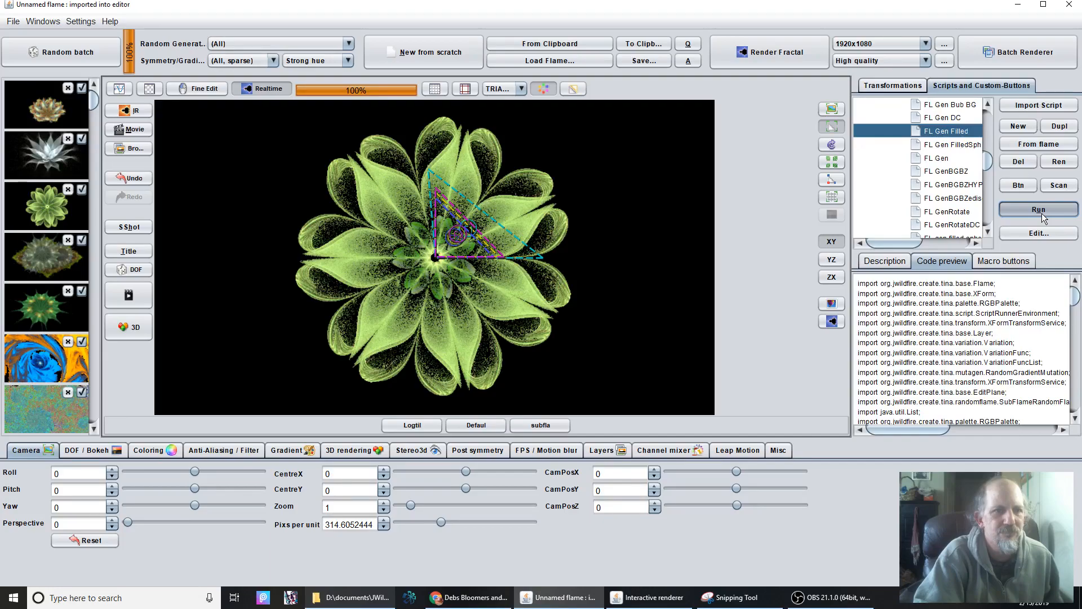
click(1041, 213)
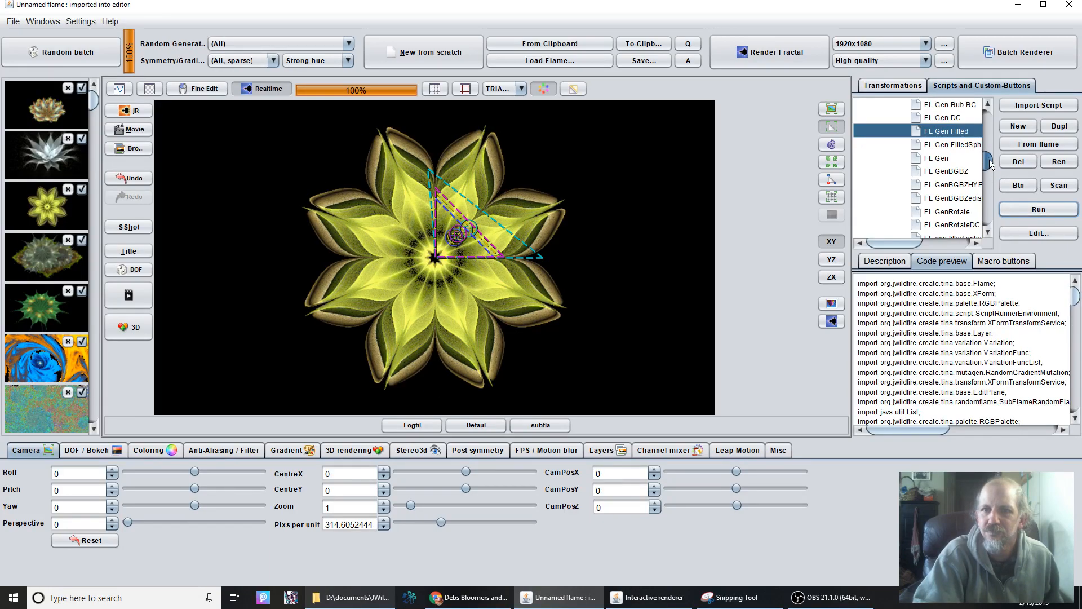
Find the Perlin Garden IIIb script further down the script tree and run it twice to generate a flower garden flame.
drag(986, 167, 992, 170)
scroll(934, 150, down, 10)
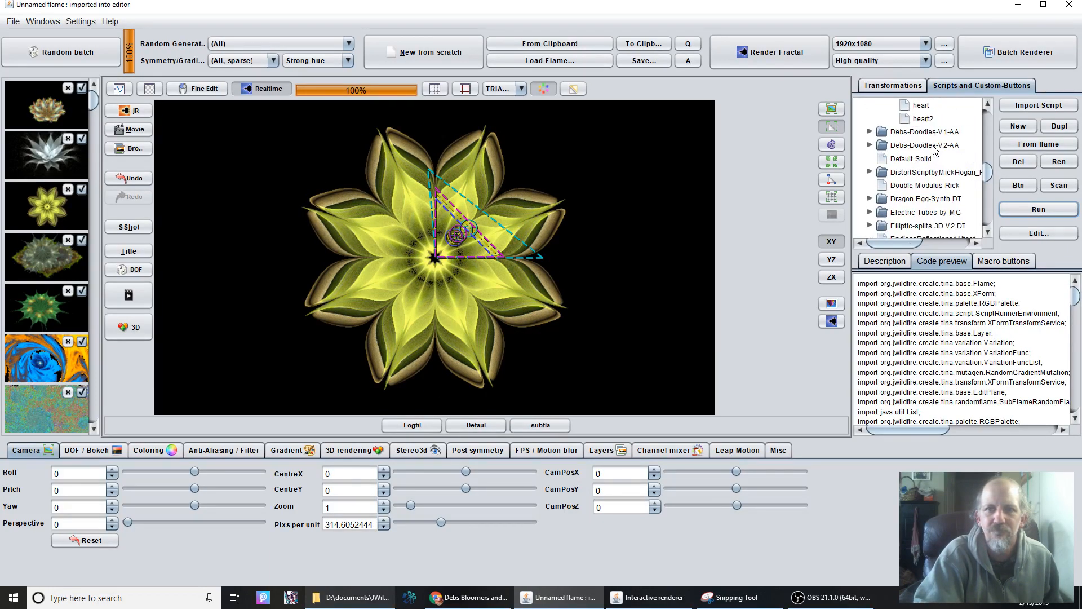
scroll(934, 150, up, 1)
click(935, 147)
click(928, 121)
click(1029, 208)
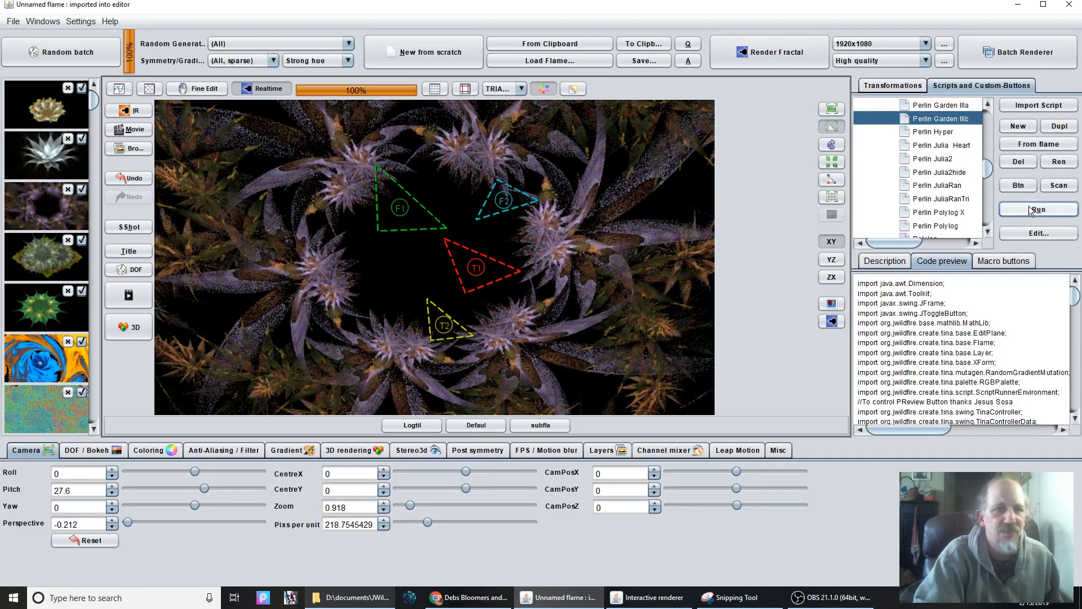
click(1029, 210)
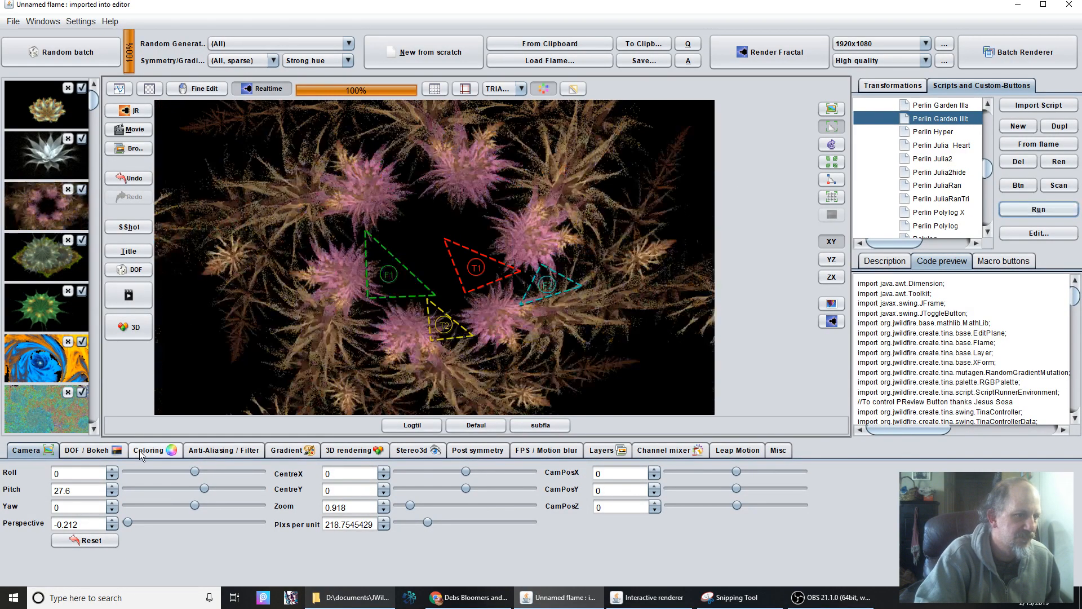
Raise the garden flame's brightness to 46.86 in its coloring settings.
click(141, 450)
drag(99, 476, 924, 149)
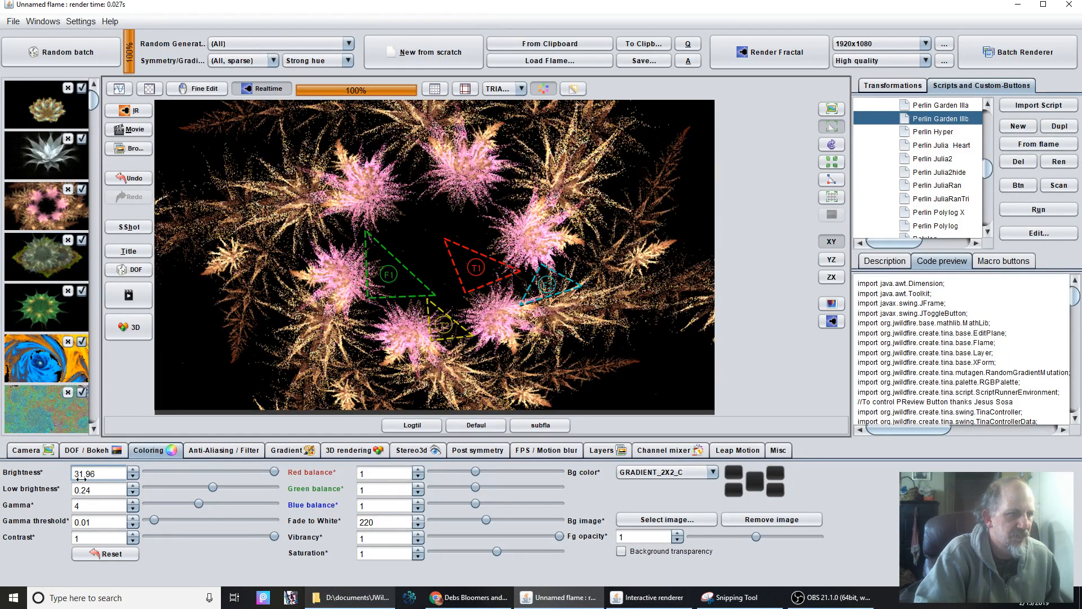
drag(99, 475, 877, 492)
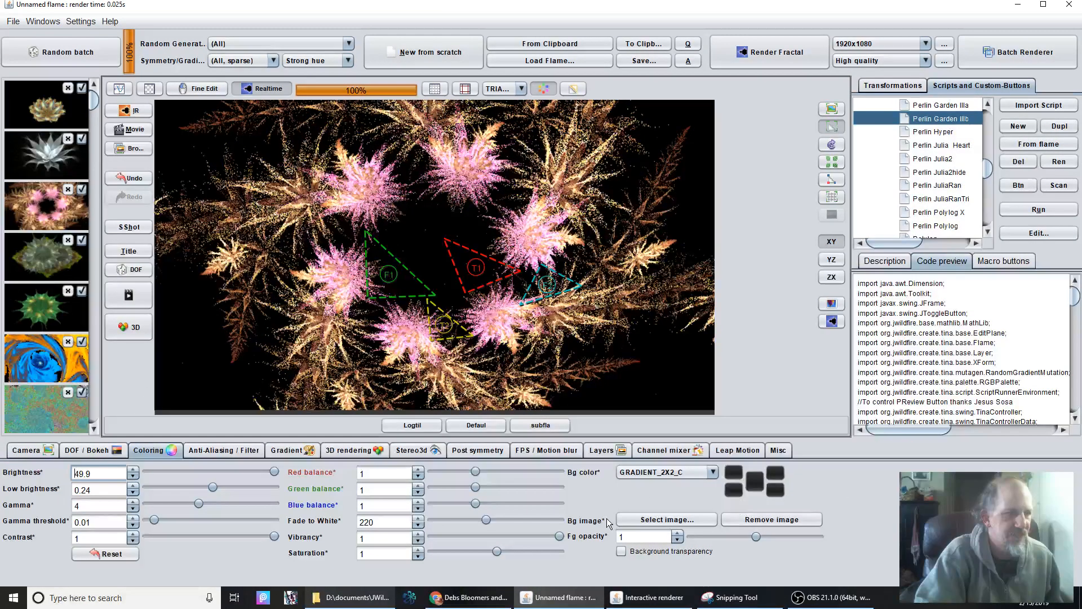
drag(606, 518, 454, 492)
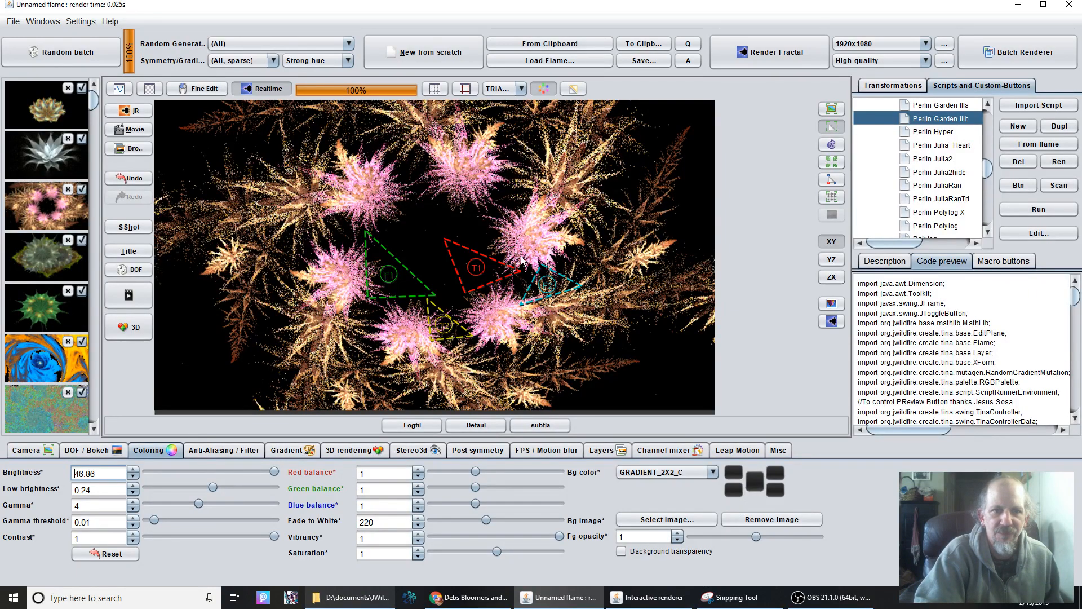
Render the brightened garden flame in the main preview and browse the neighbouring Perlin Garden scripts.
click(831, 320)
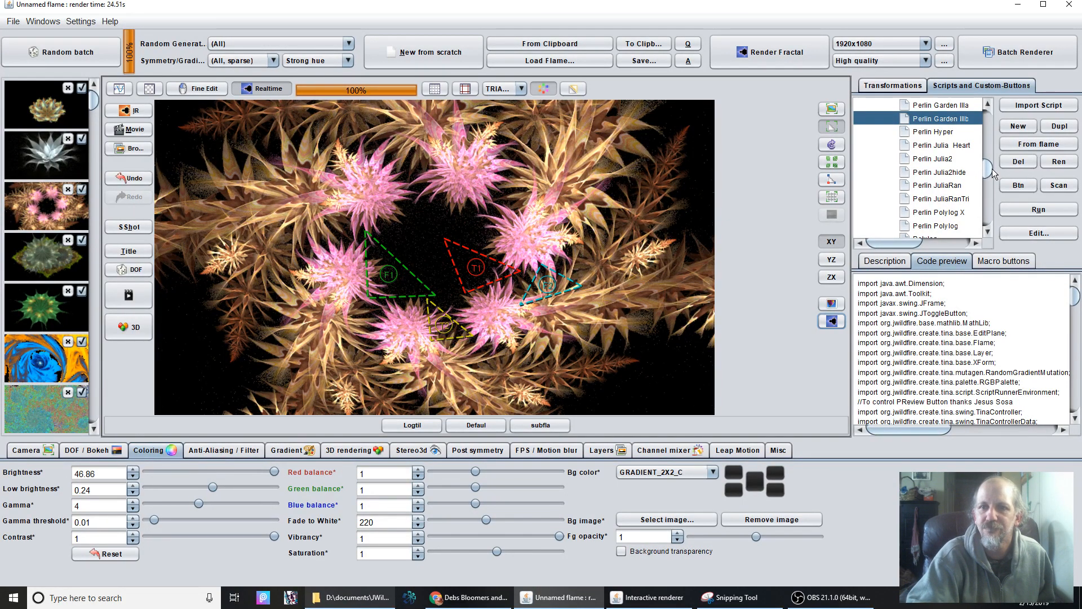
scroll(986, 168, up, 1)
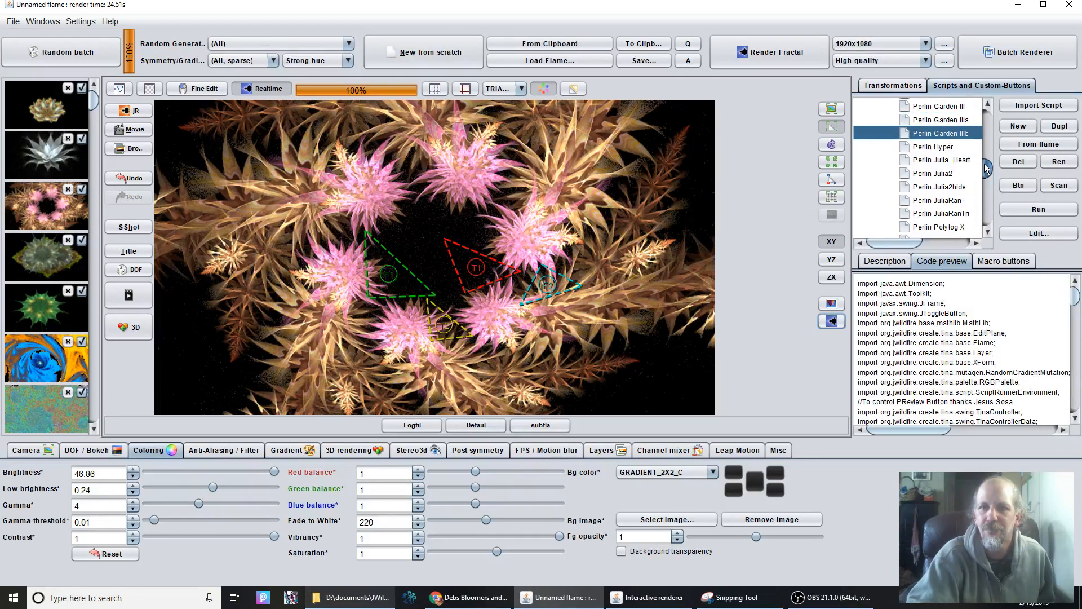
scroll(985, 168, up, 2)
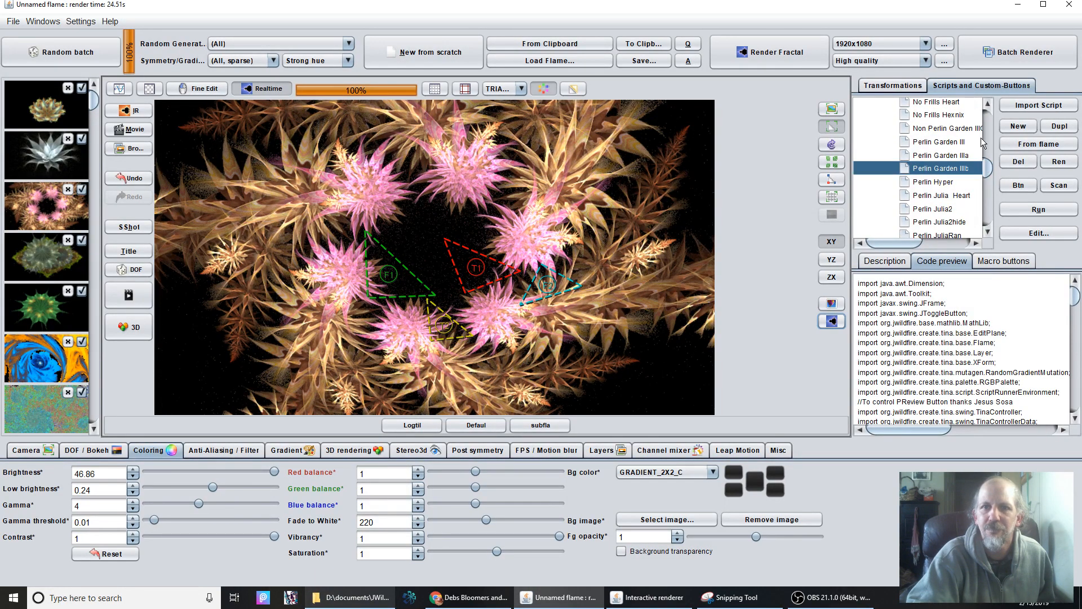
Inspect the garden flame's transformations by selecting its collideoscope final transform, and return to the script list.
click(879, 88)
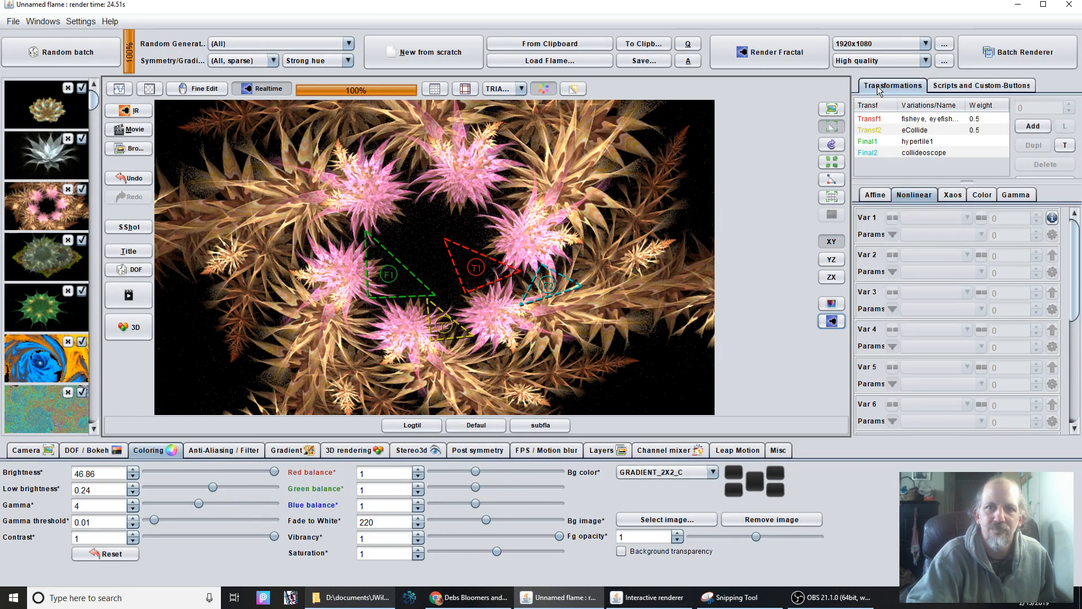
click(943, 152)
click(958, 84)
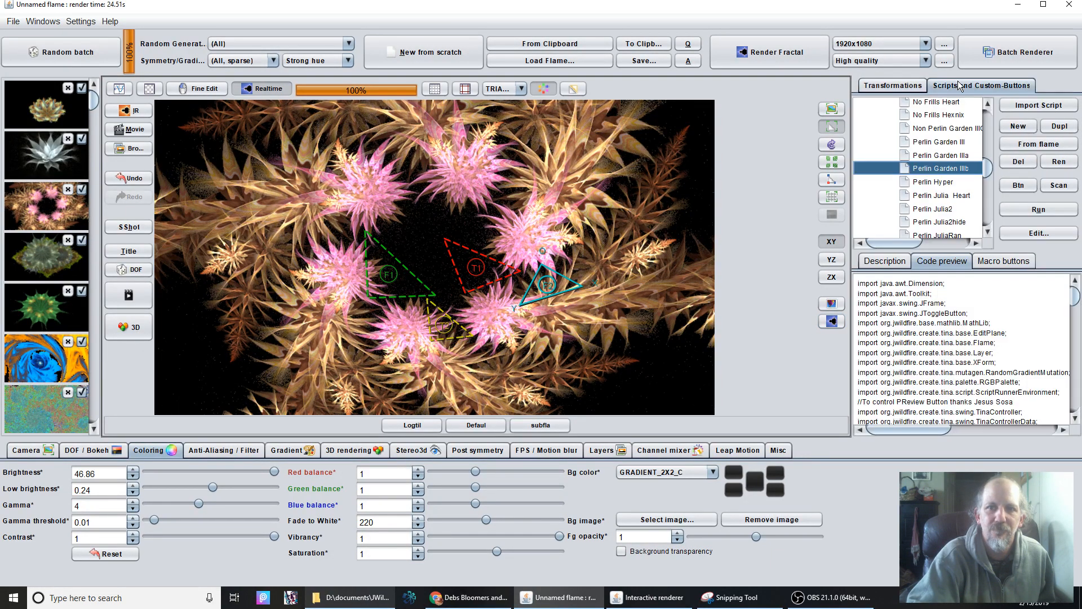
scroll(932, 202, down, 1)
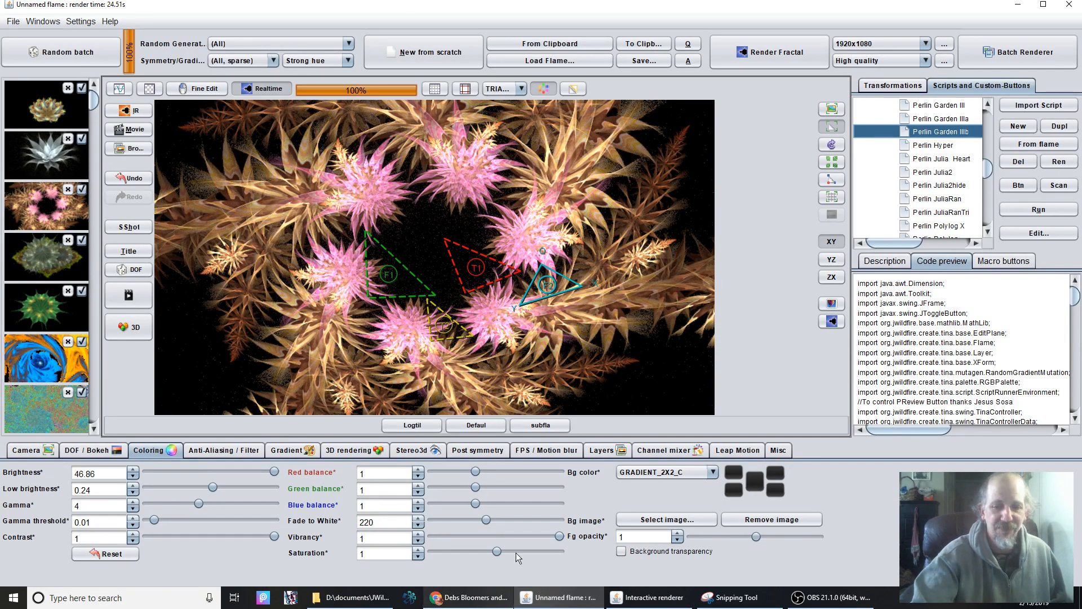
click(837, 598)
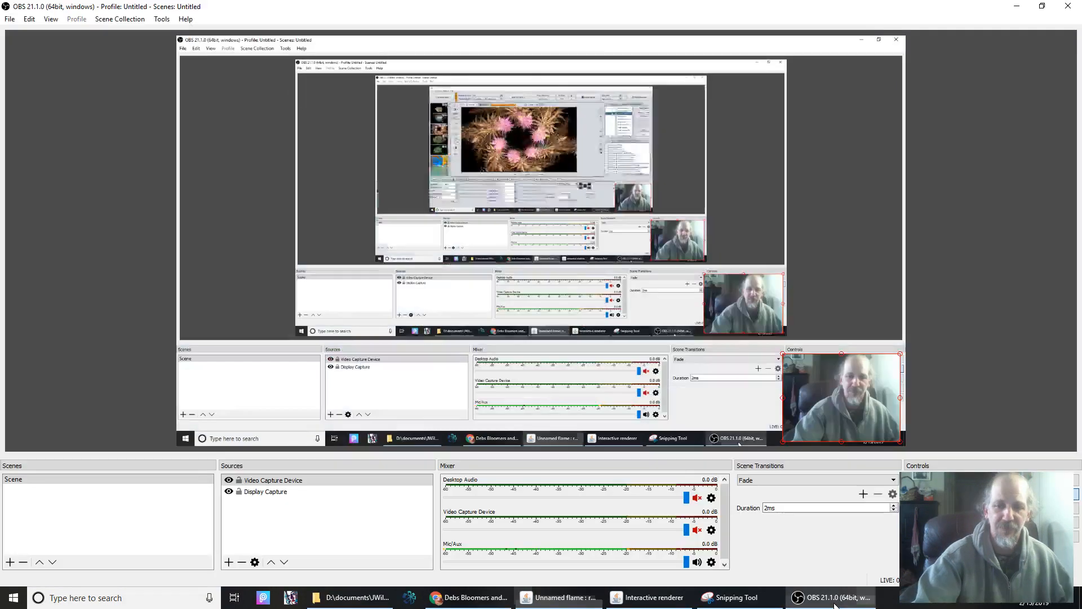